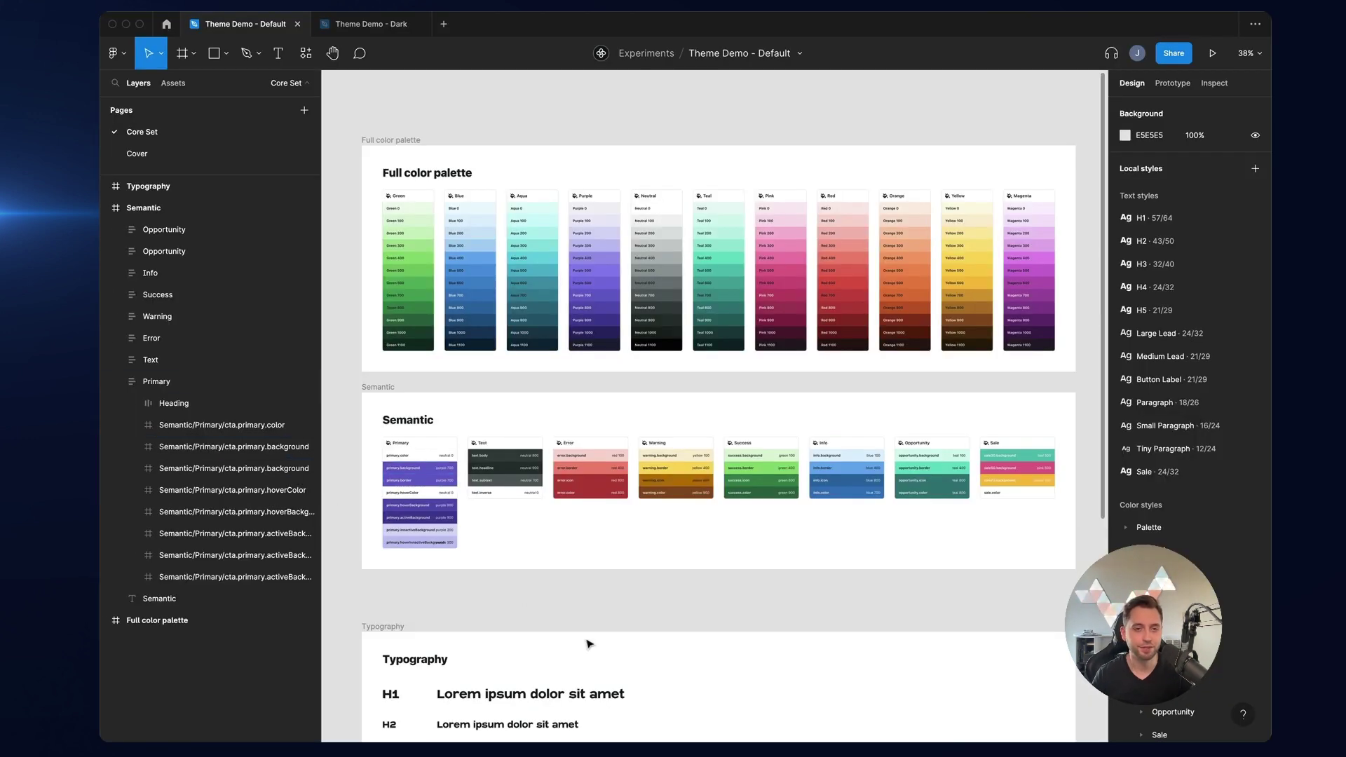
- Examine the color palette and semantic colors in the Default theme file and the Primary semantic colors in the Dark theme file
scroll(587, 644, "up", 1)
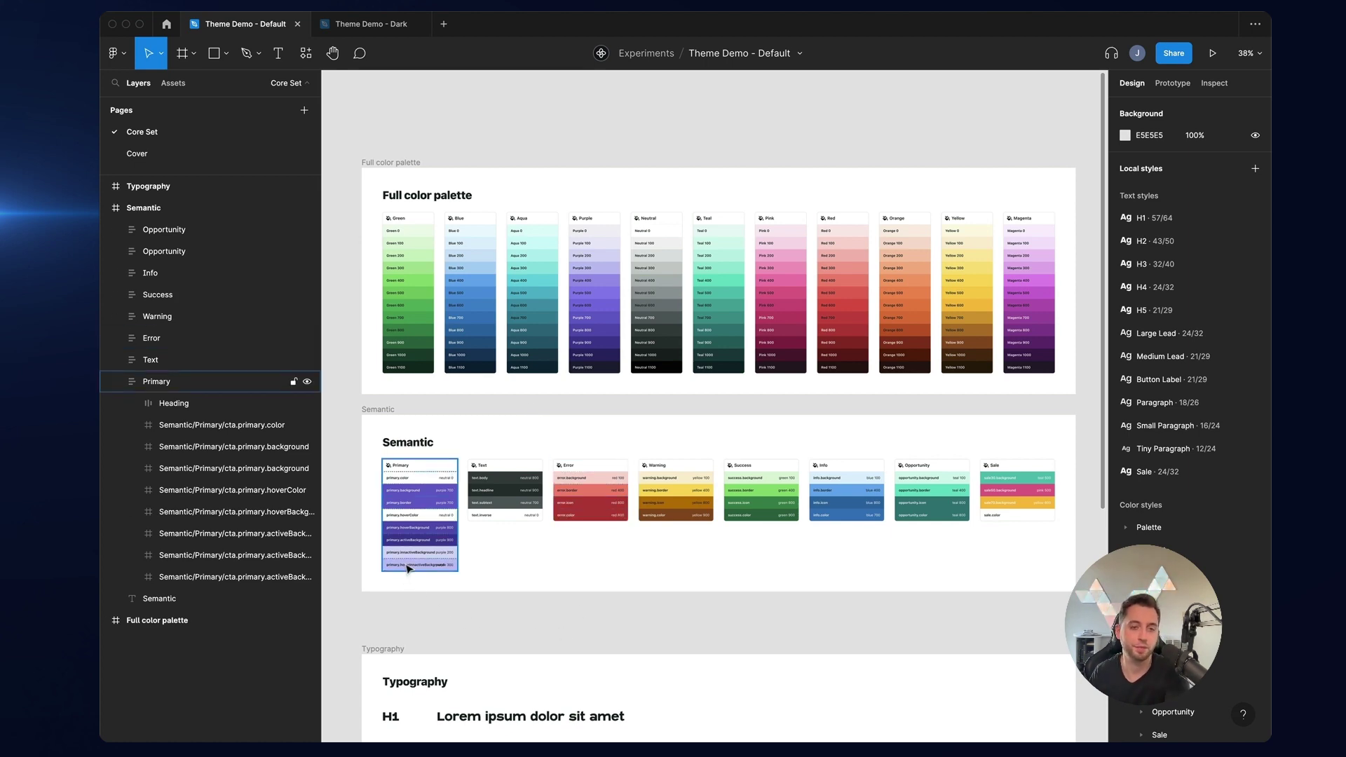
scroll(407, 582, "up", 5)
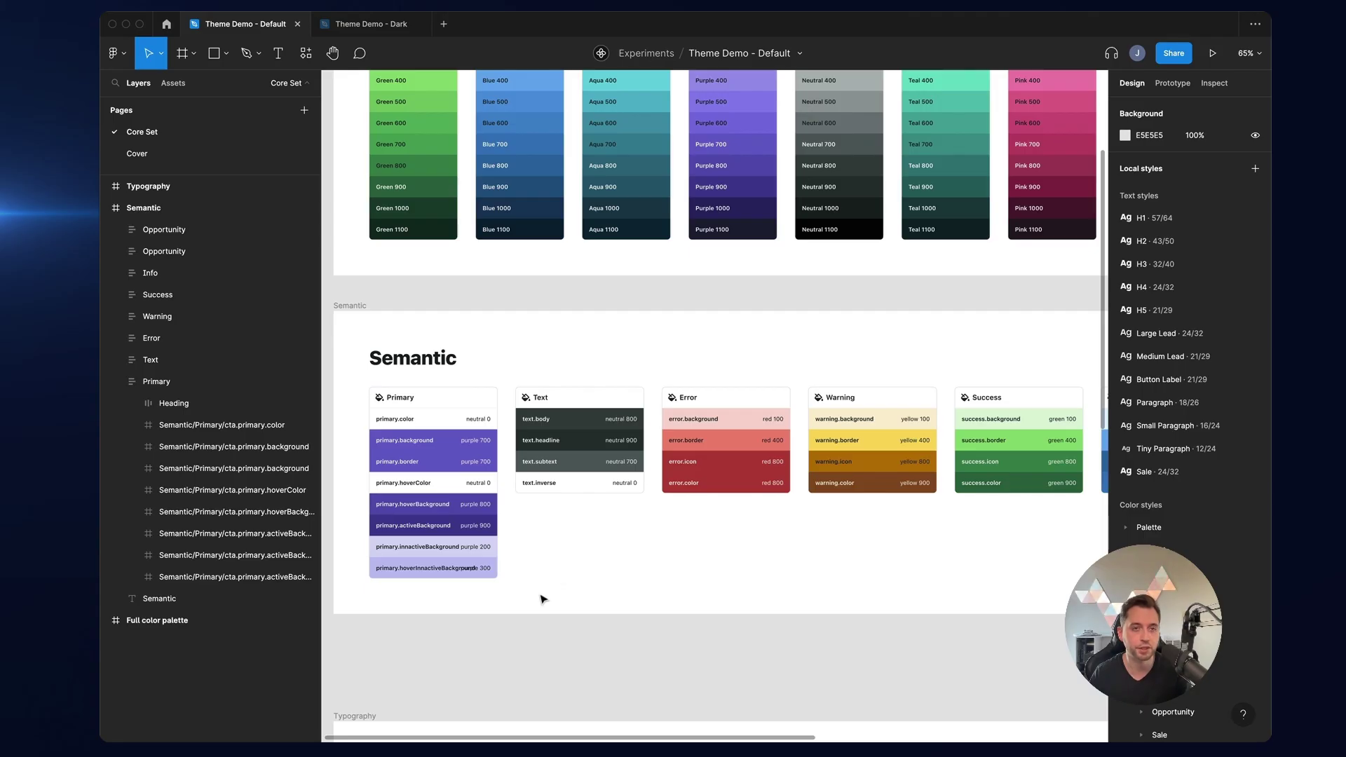
scroll(541, 601, "up", 4)
scroll(541, 597, "down", 7)
scroll(554, 564, "up", 3)
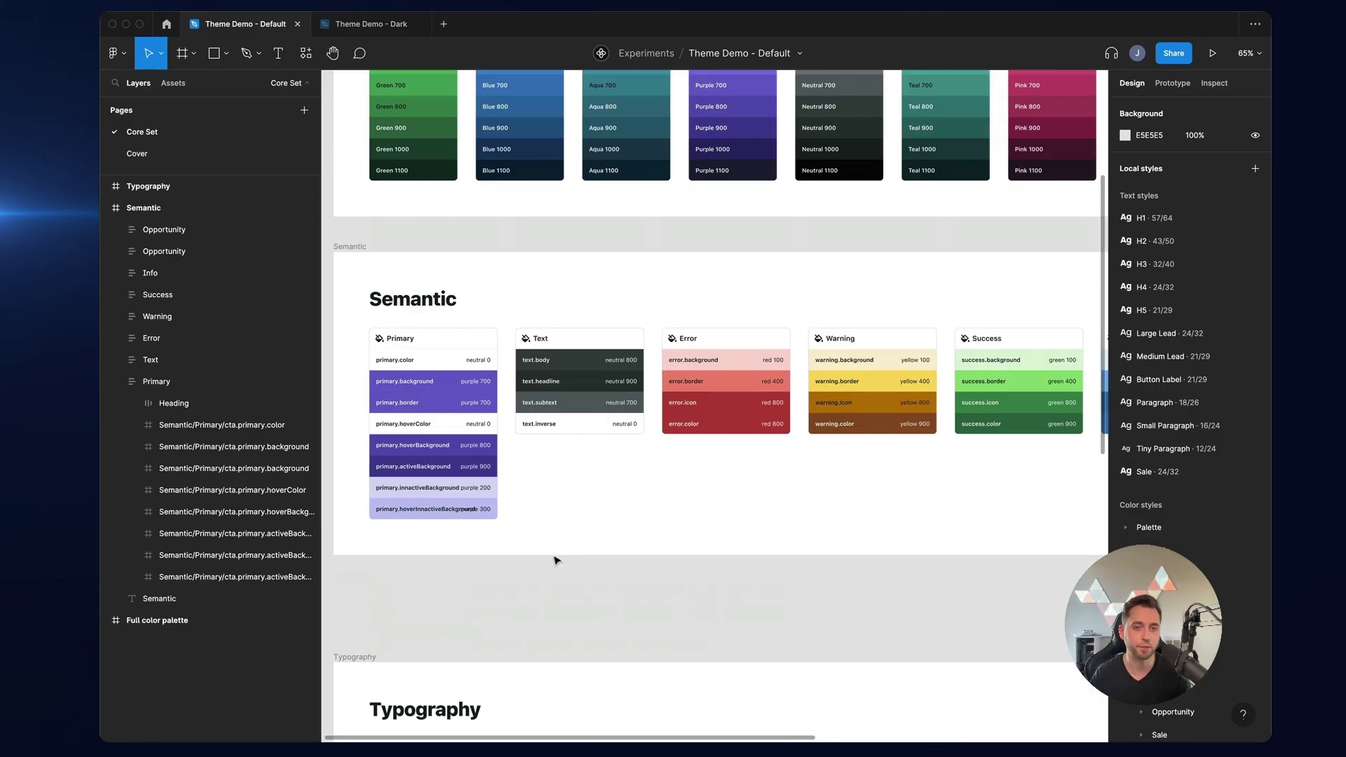
scroll(556, 561, "up", 5)
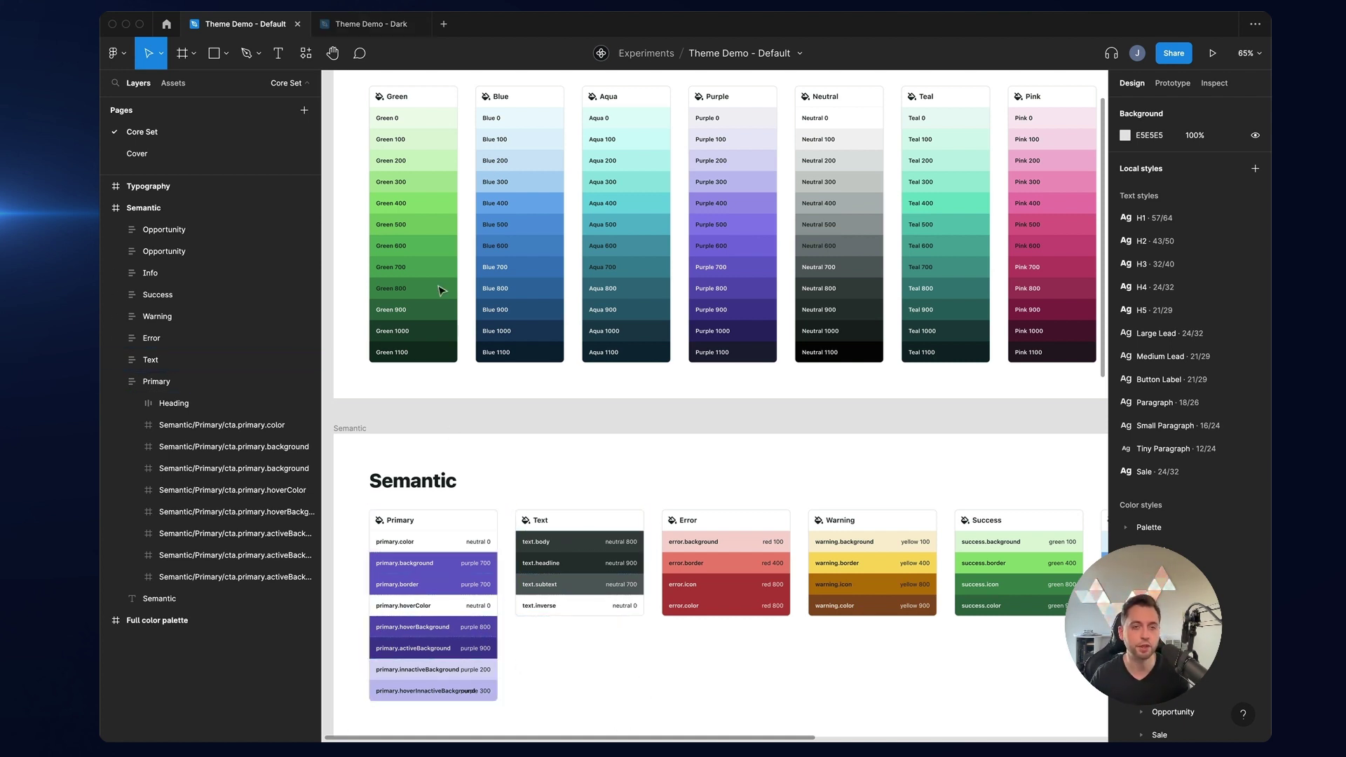
left_click(368, 28)
left_click(488, 551)
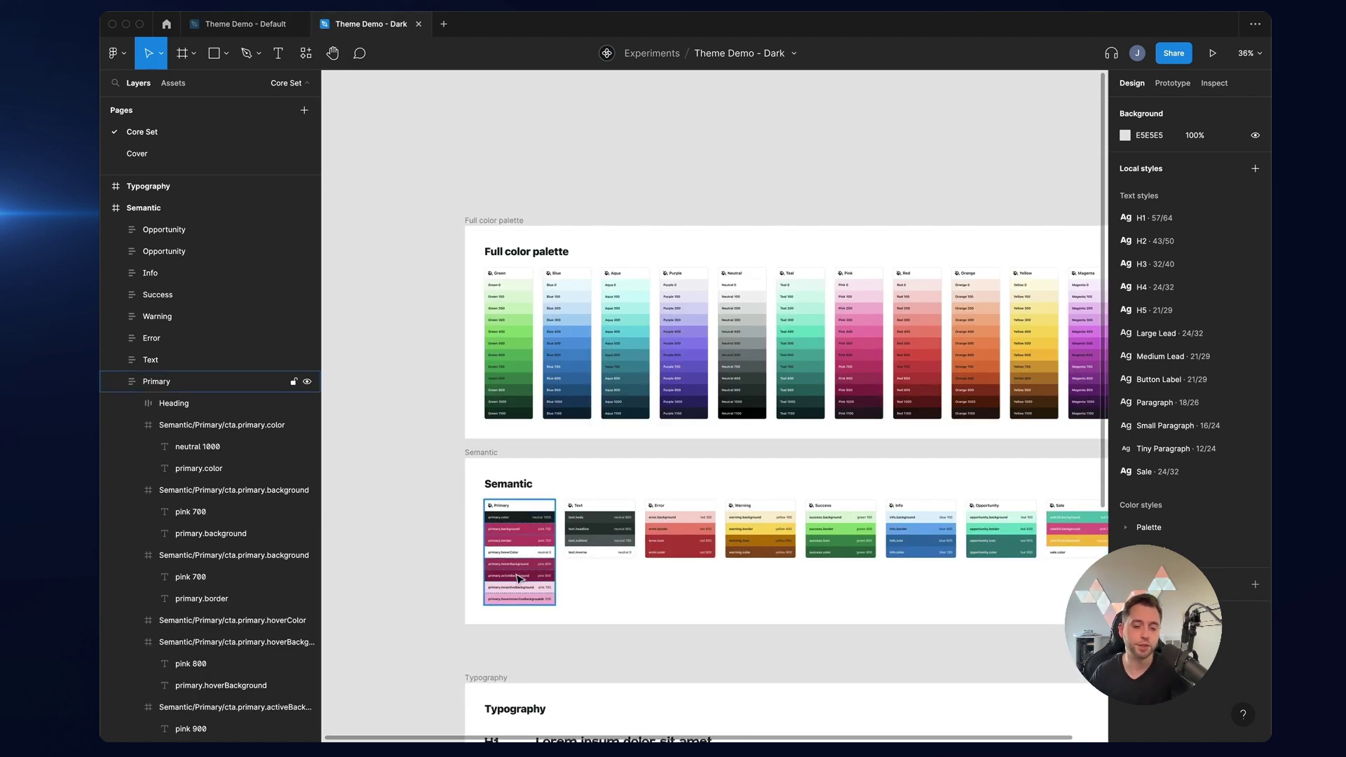
scroll(522, 581, "up", 5)
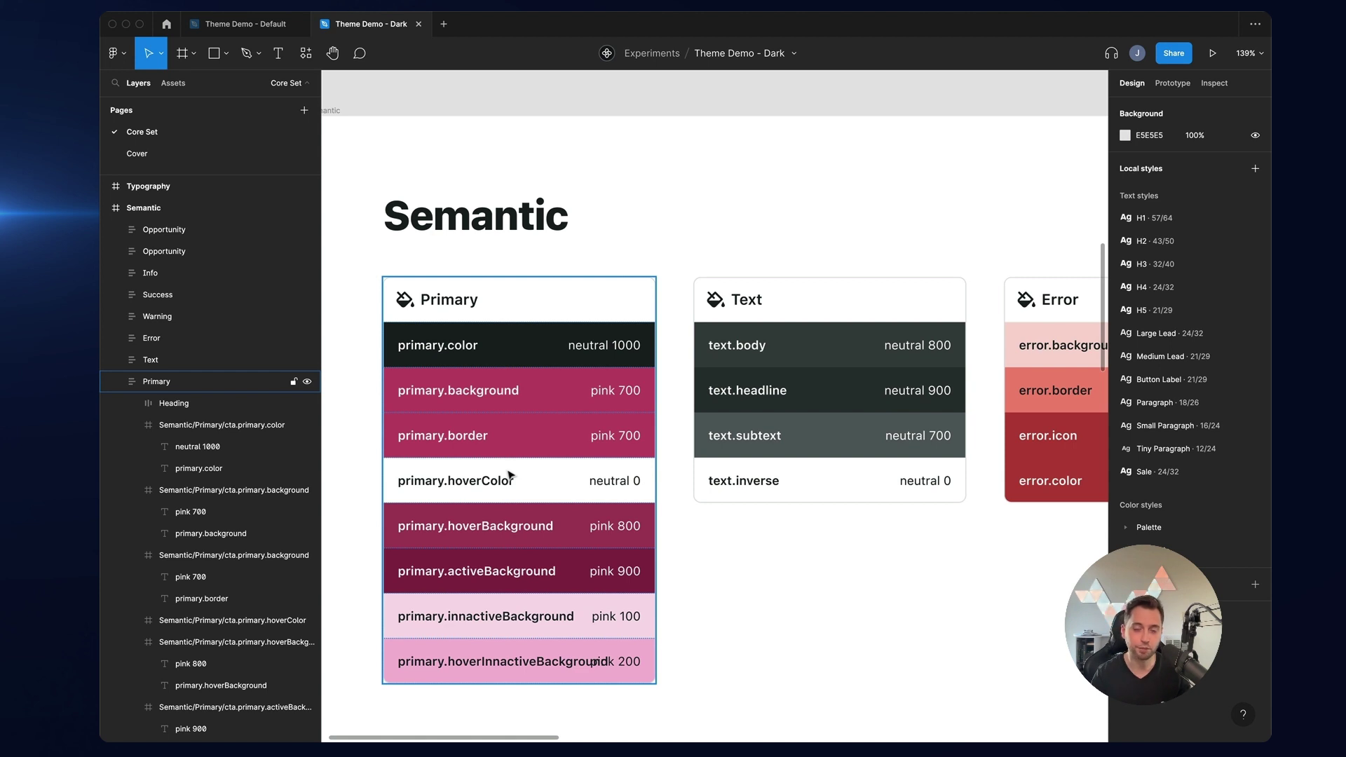
- Copy the share link of the Theme Demo - Default file
left_click(252, 21)
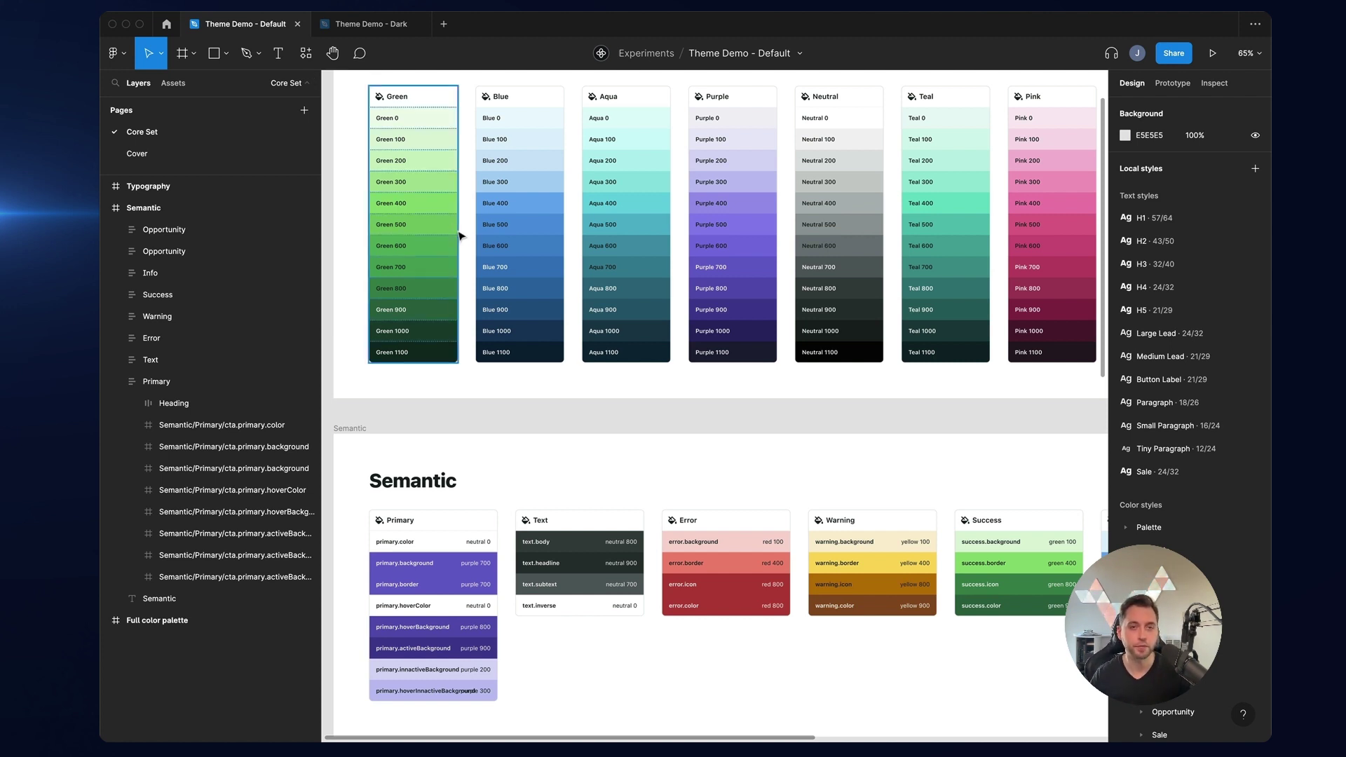
left_click(1176, 54)
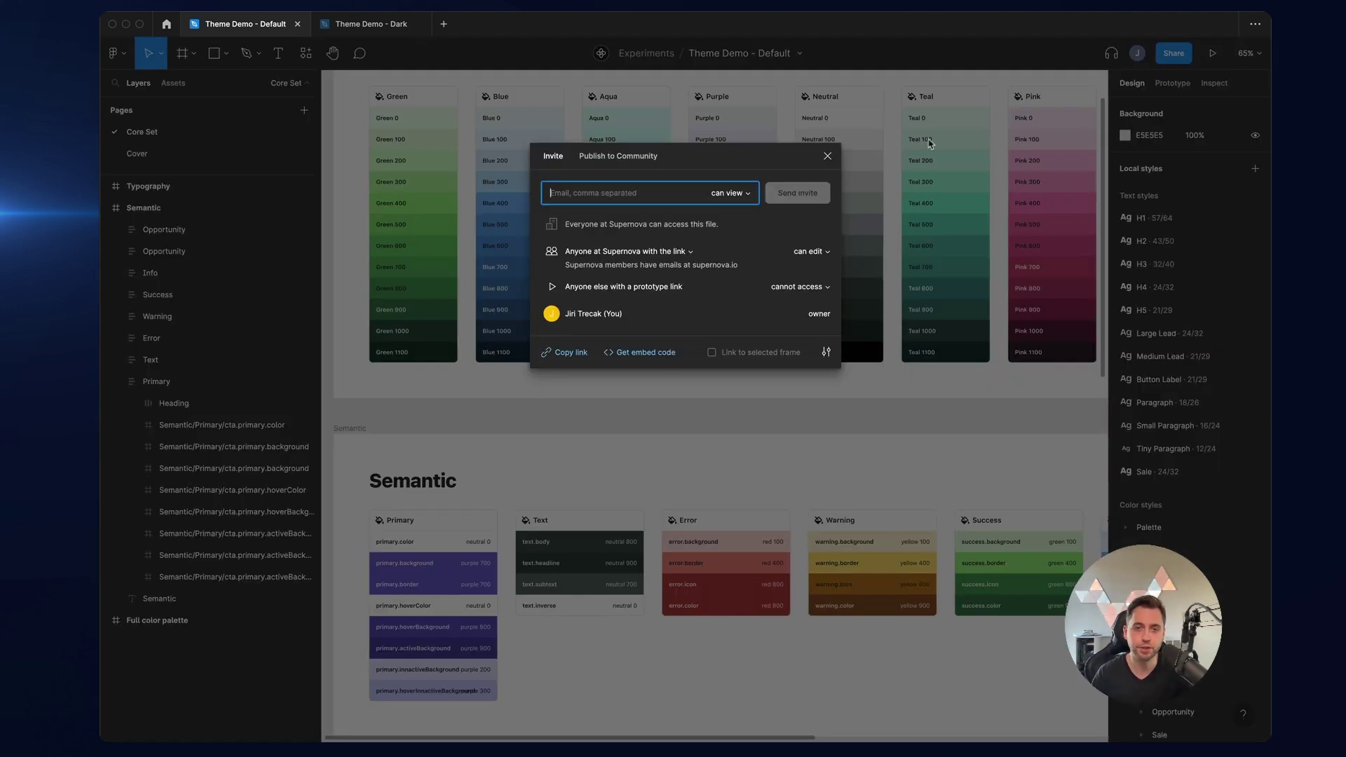
left_click(569, 353)
left_click(589, 453)
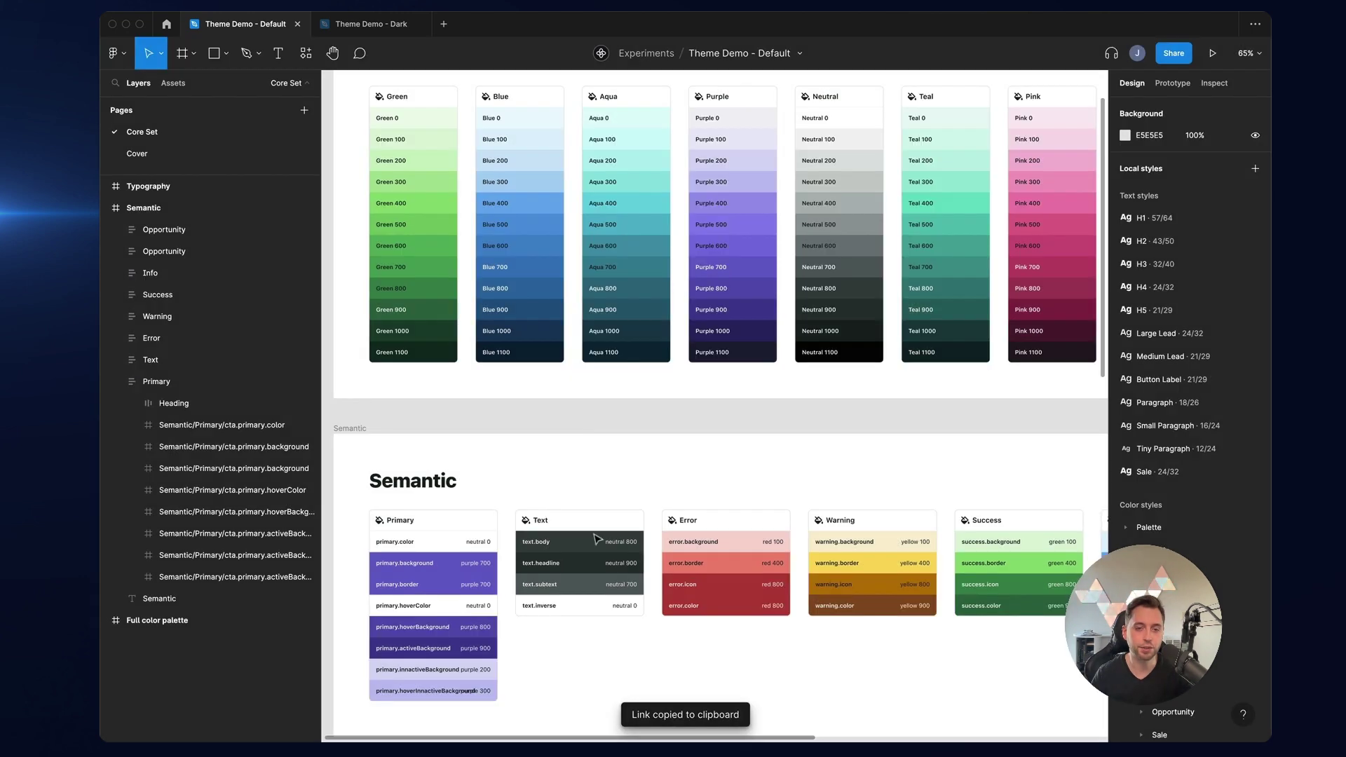
- In Supernova Cloud, add the copied Default file link as a new Figma data source and import only its Styles with no theme
left_click(486, 710)
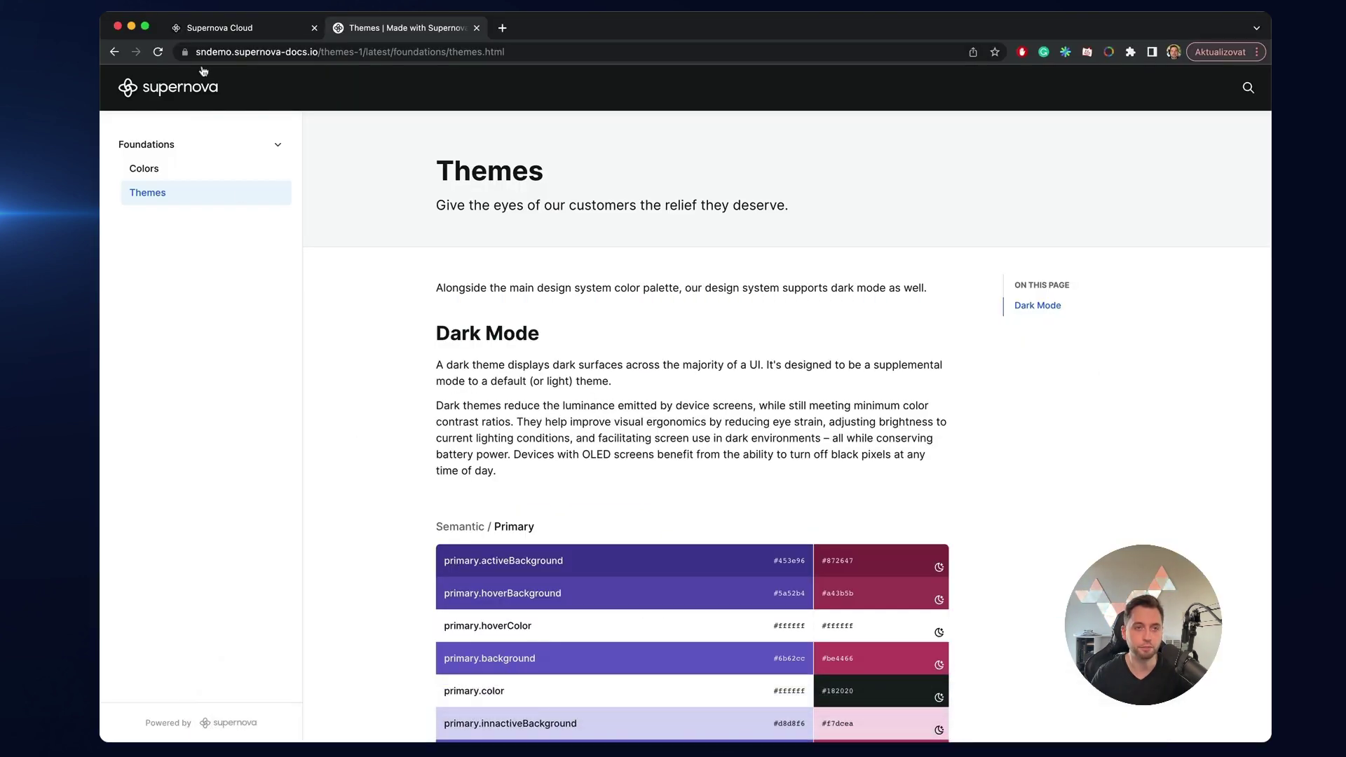
left_click(210, 30)
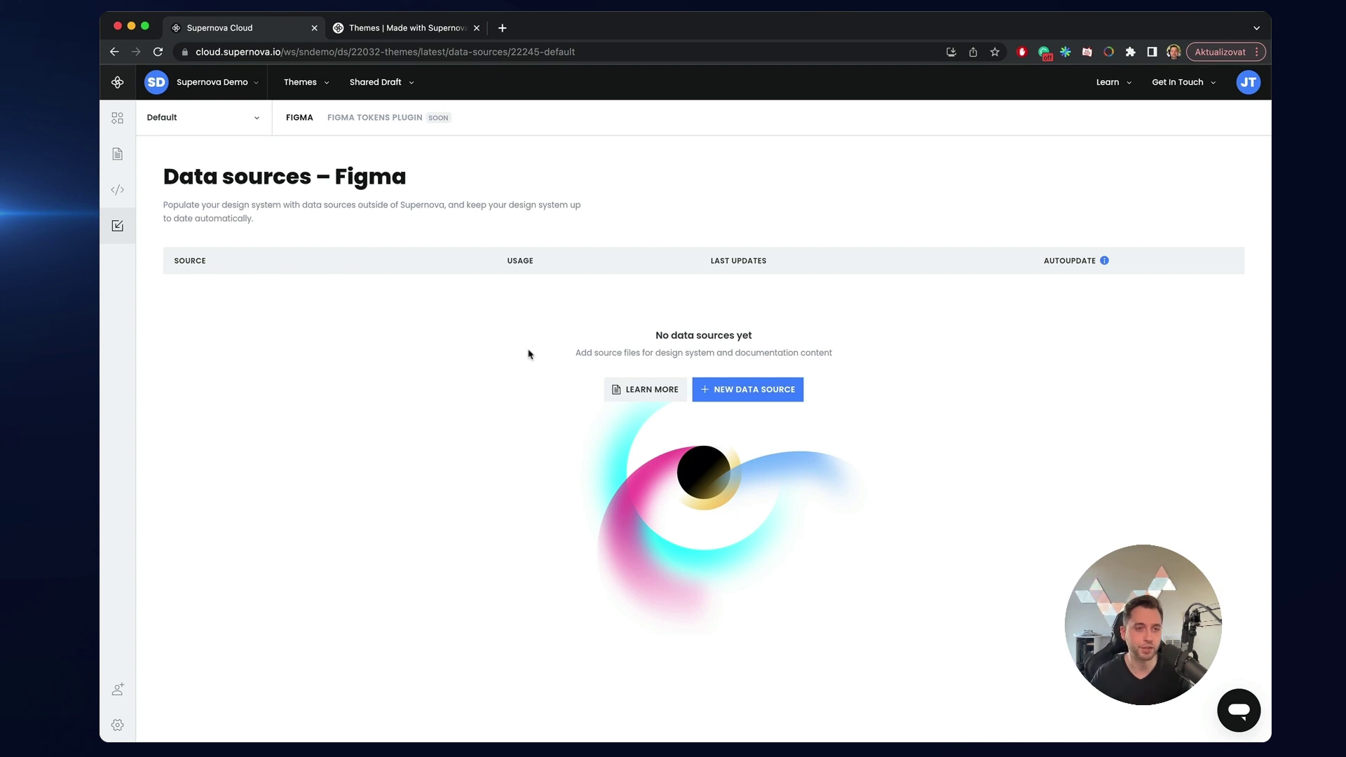
left_click(751, 391)
key("ctrl+v")
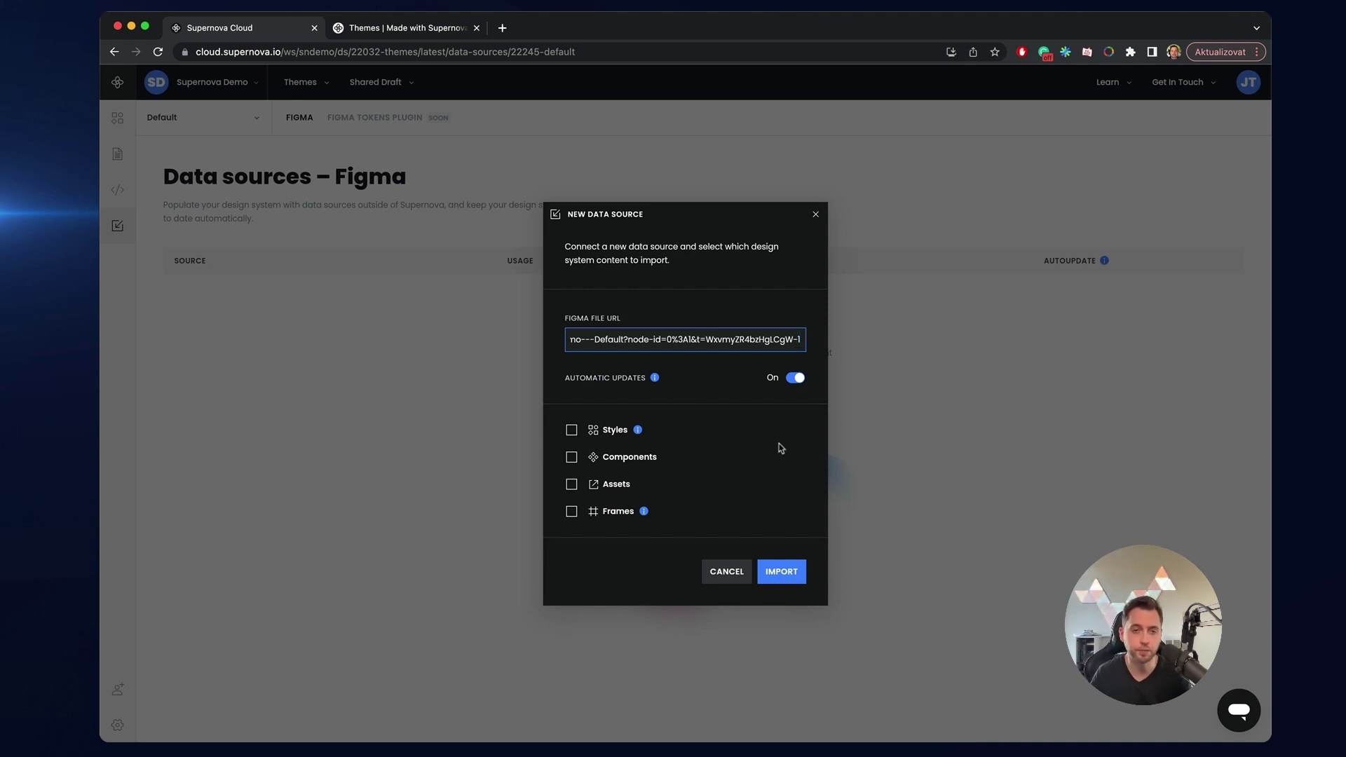
left_click(571, 429)
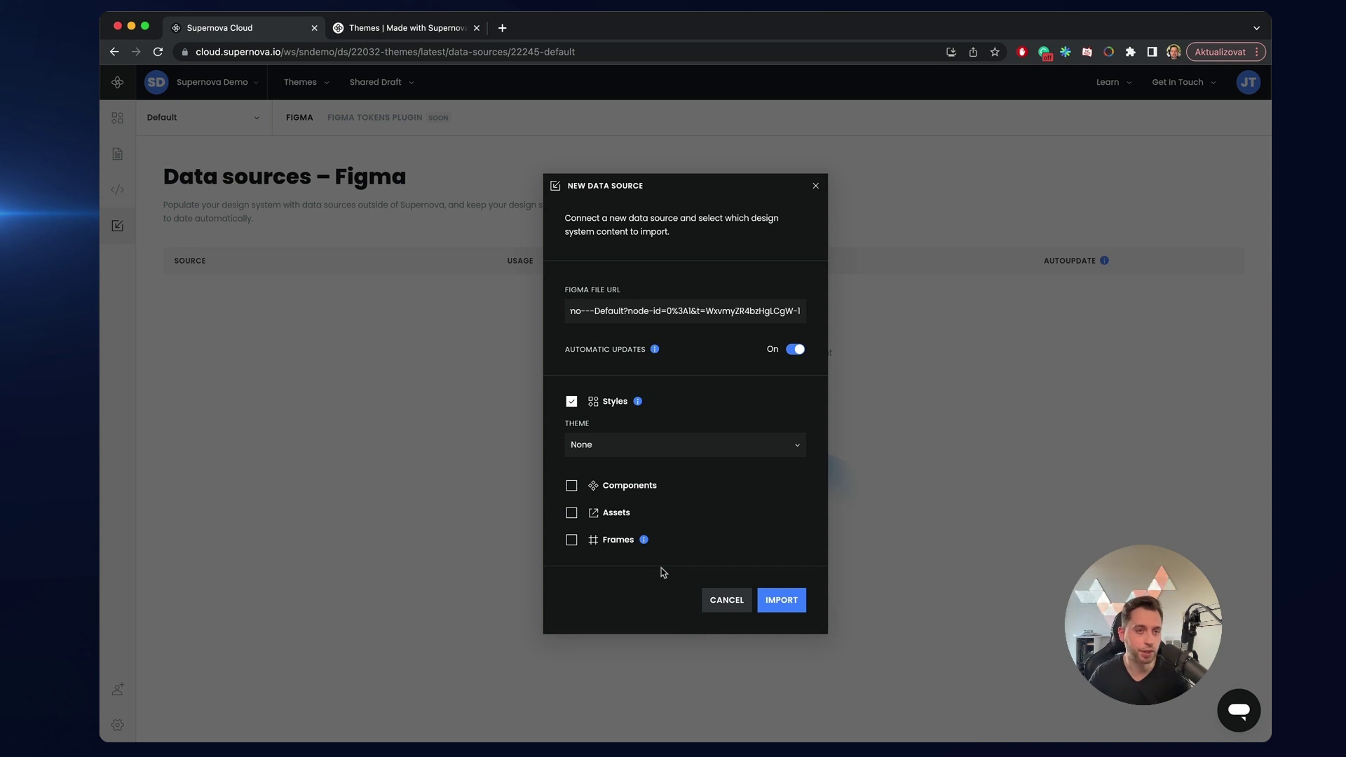
left_click(776, 608)
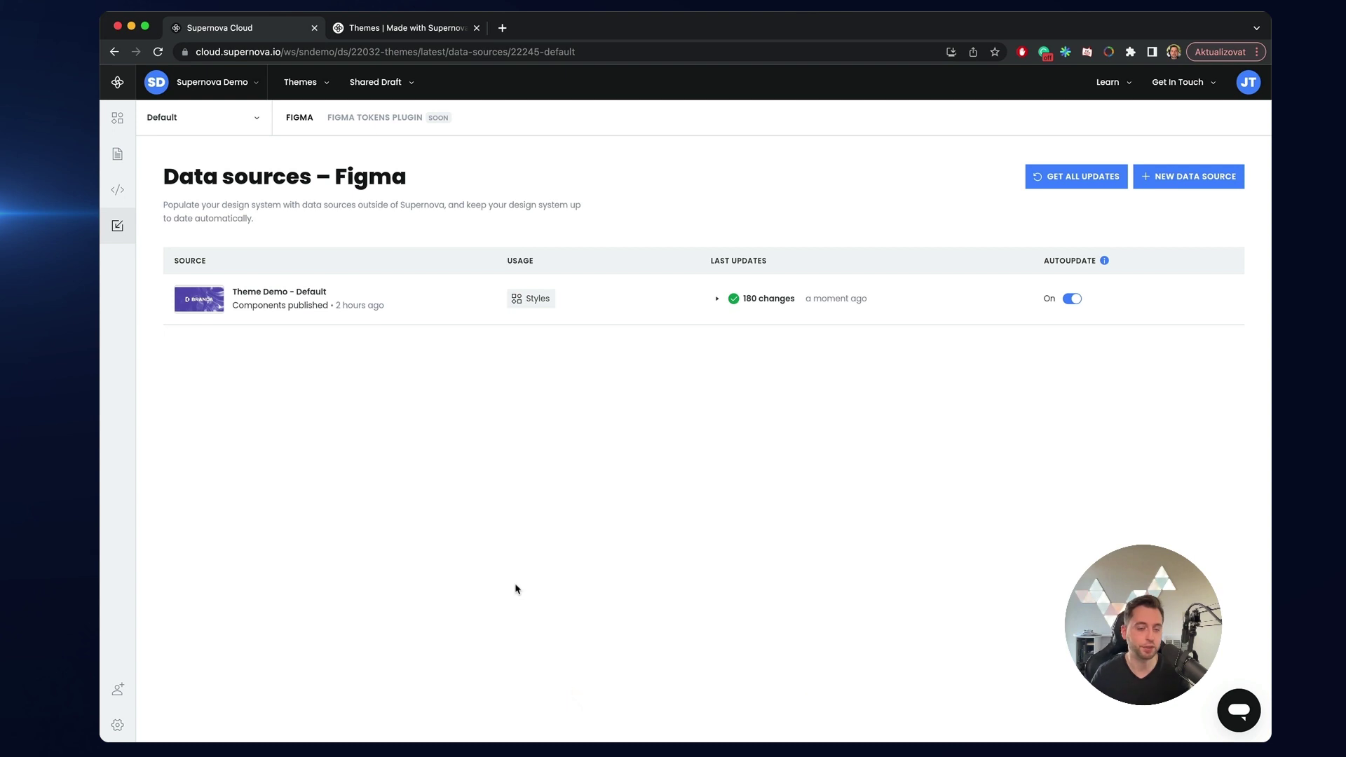
- Review the imported color tokens alongside the Default Figma file, and collapse the Palette group to expose the Semantic tokens
left_click(118, 119)
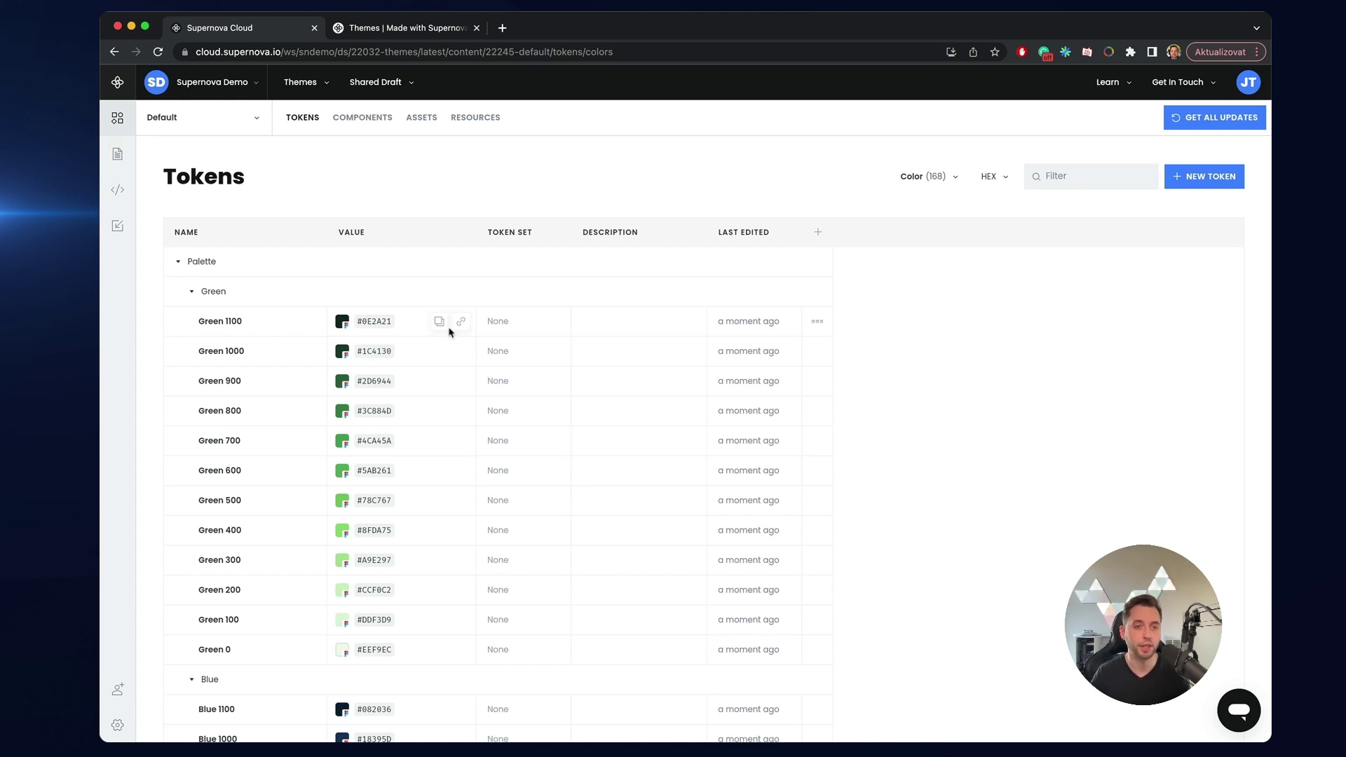
scroll(452, 382, "down", 12)
scroll(492, 399, "up", 12)
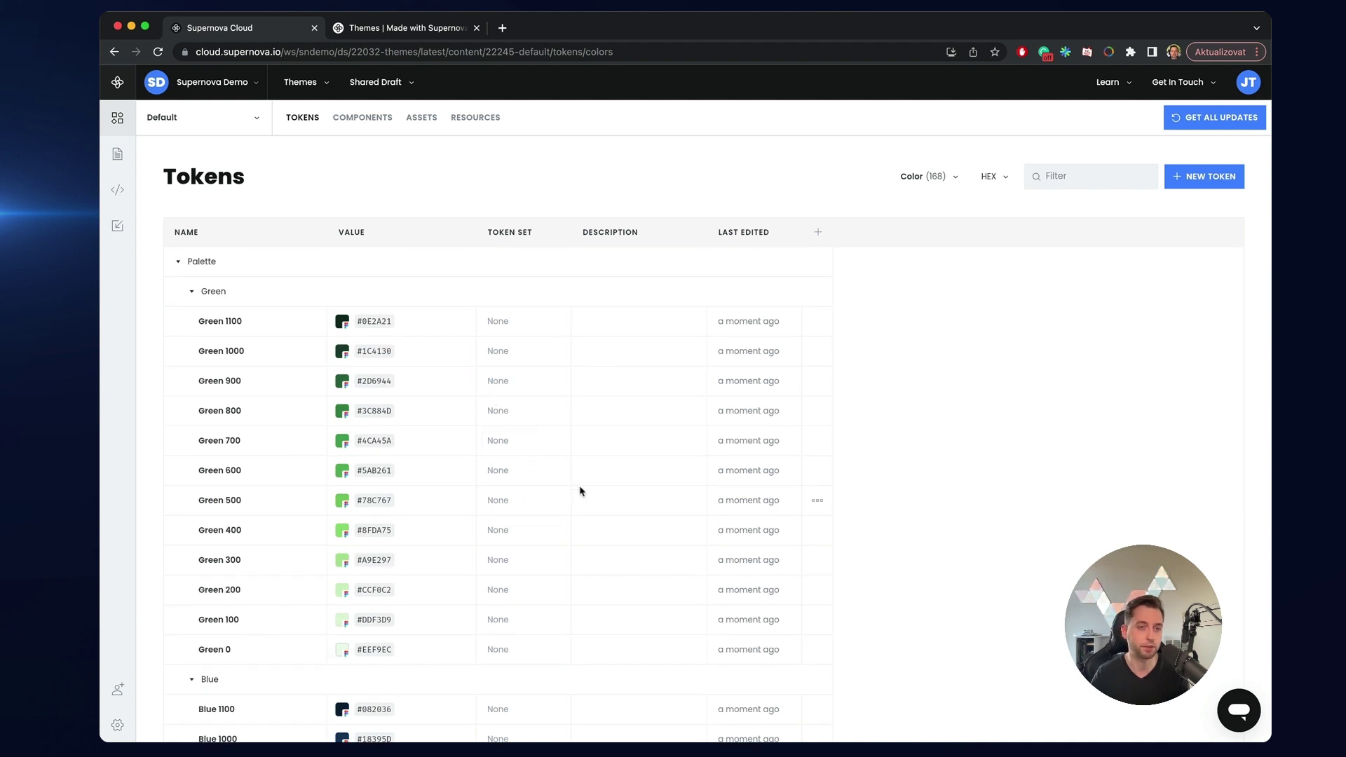
mouse_move(663, 733)
left_click(913, 710)
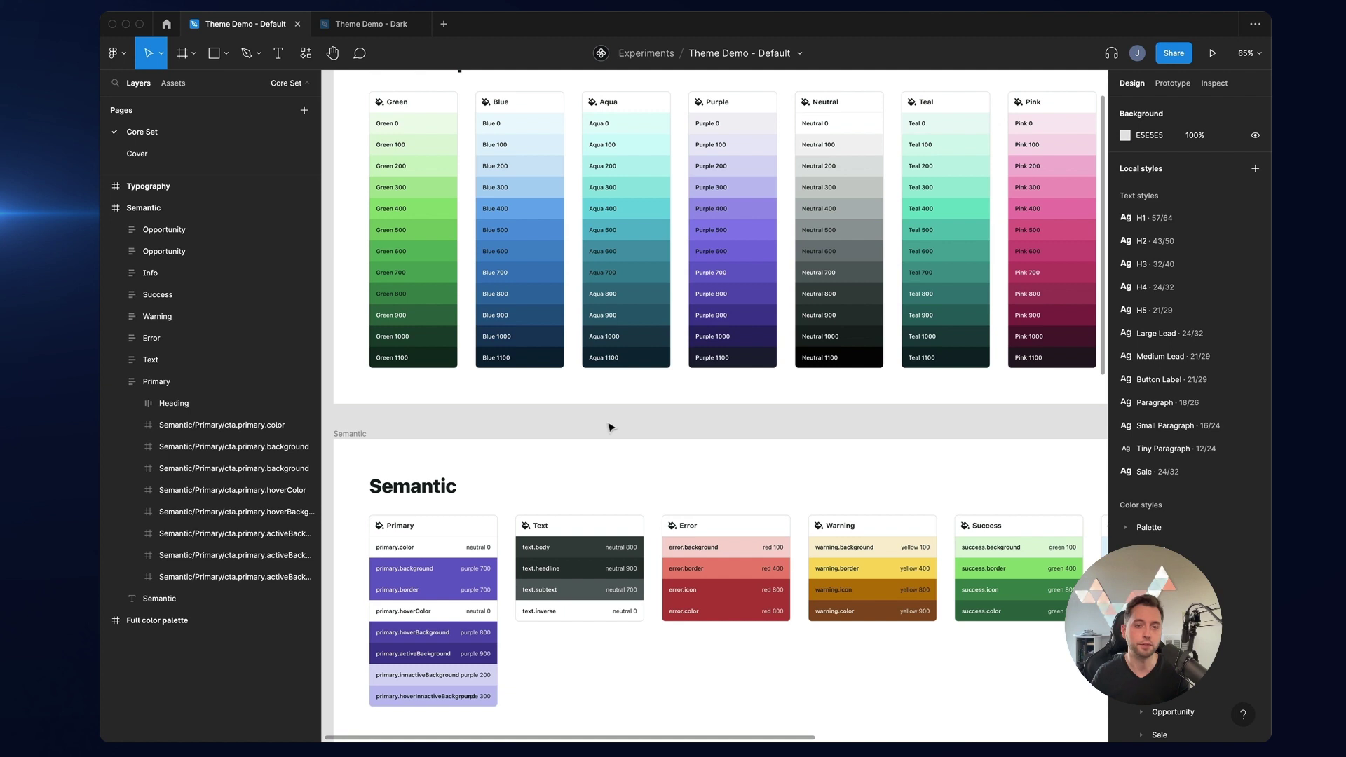
key("super+Tab")
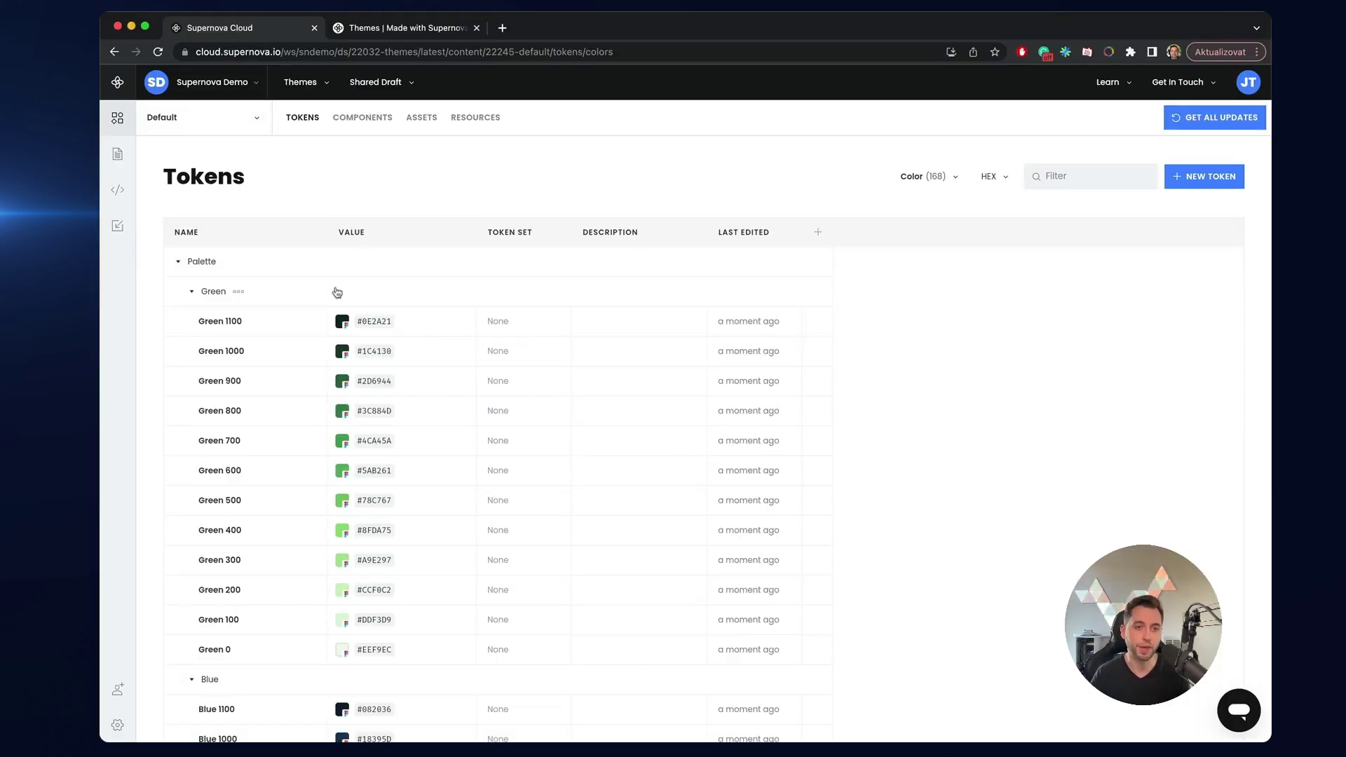
left_click(179, 265)
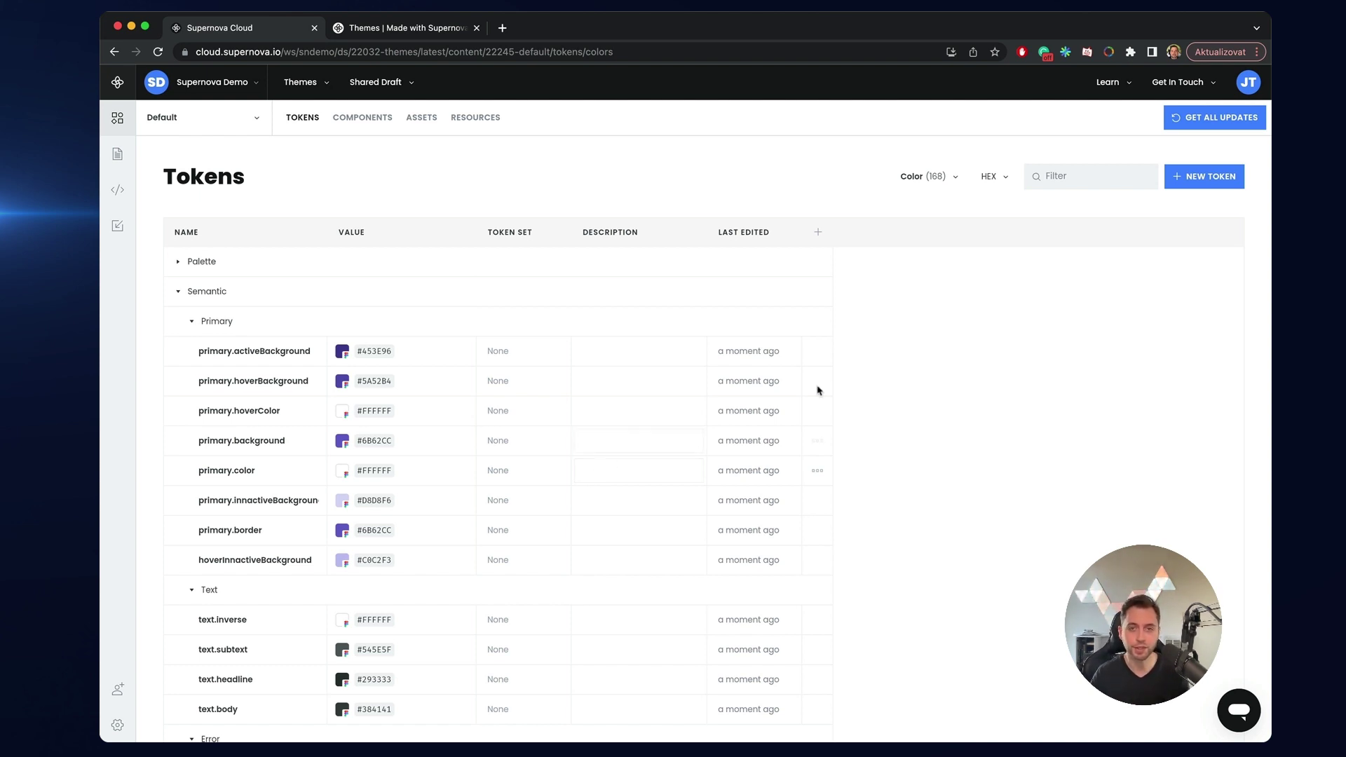
- Create a theme named Dark without a data source and move its column directly after the Value column
left_click(818, 232)
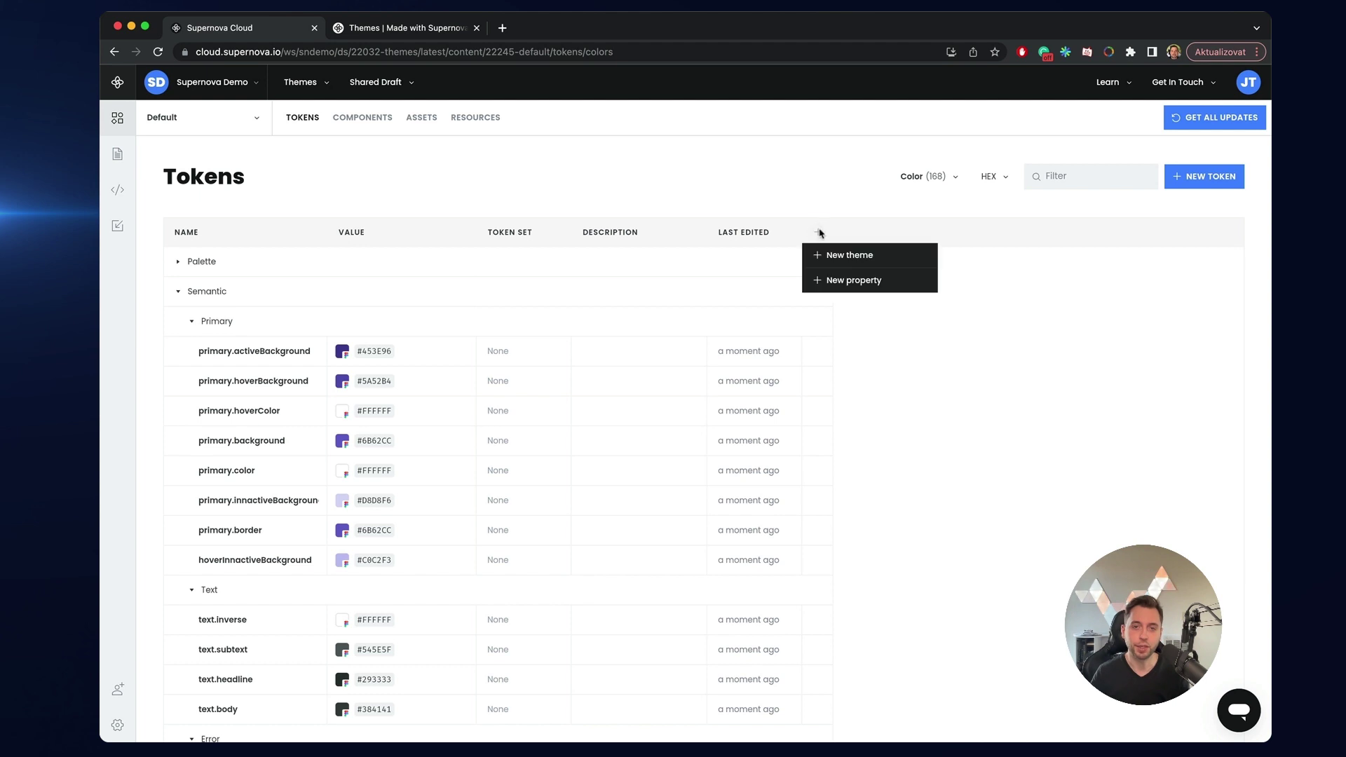
left_click(846, 256)
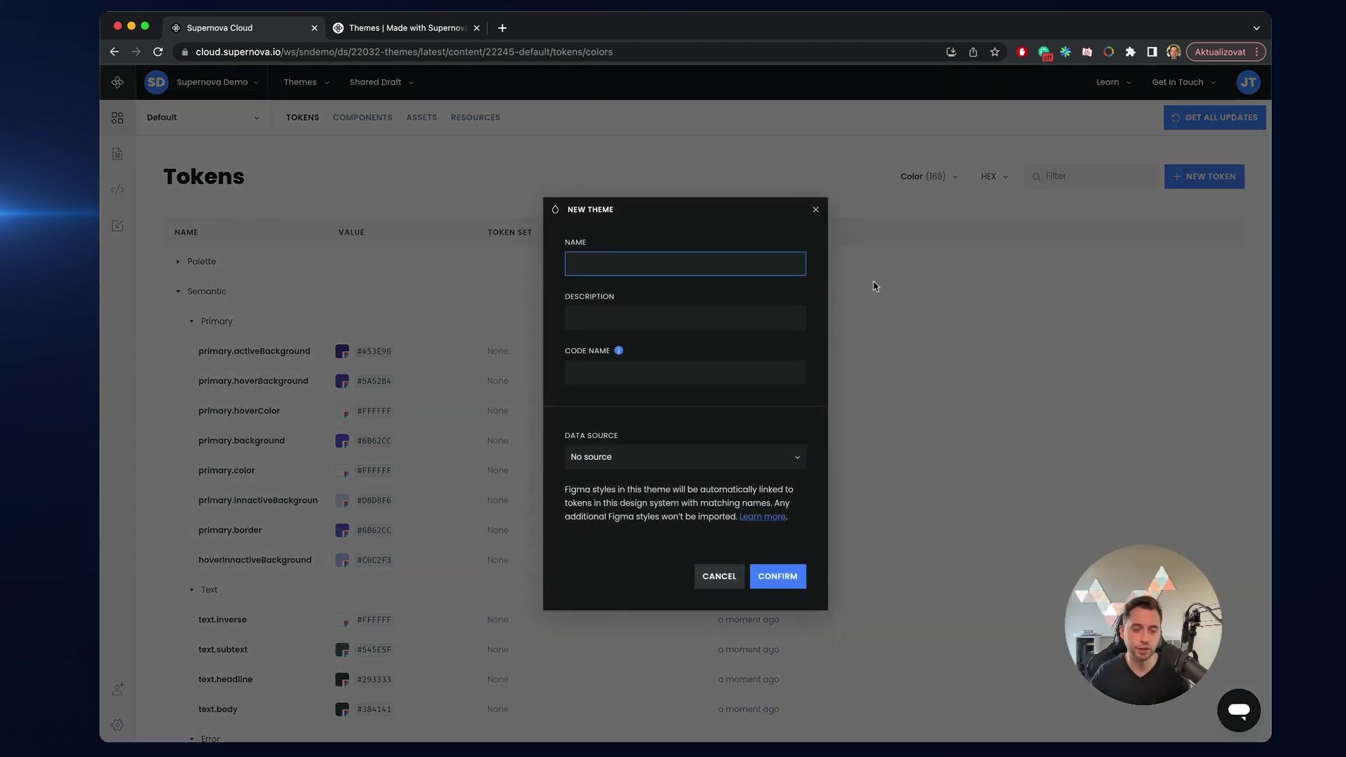
type("Dark")
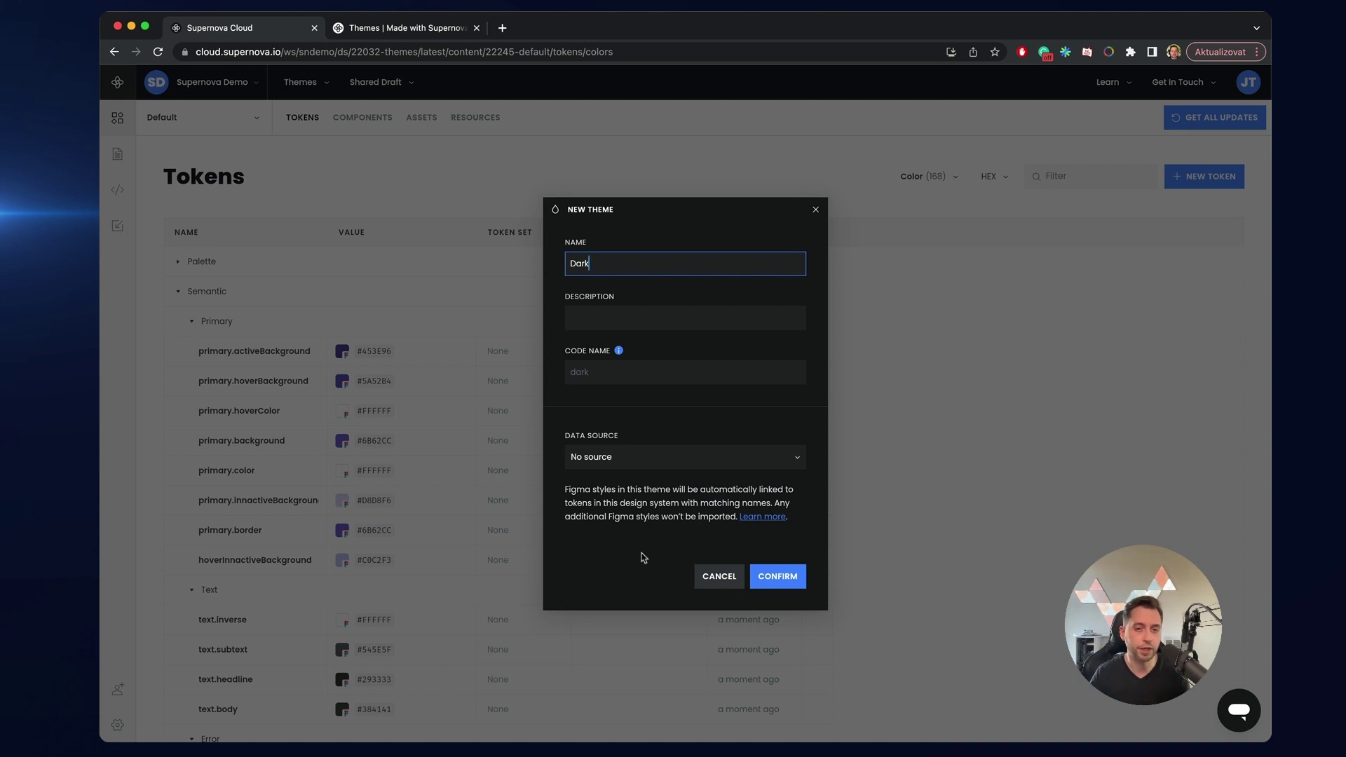
left_click(775, 575)
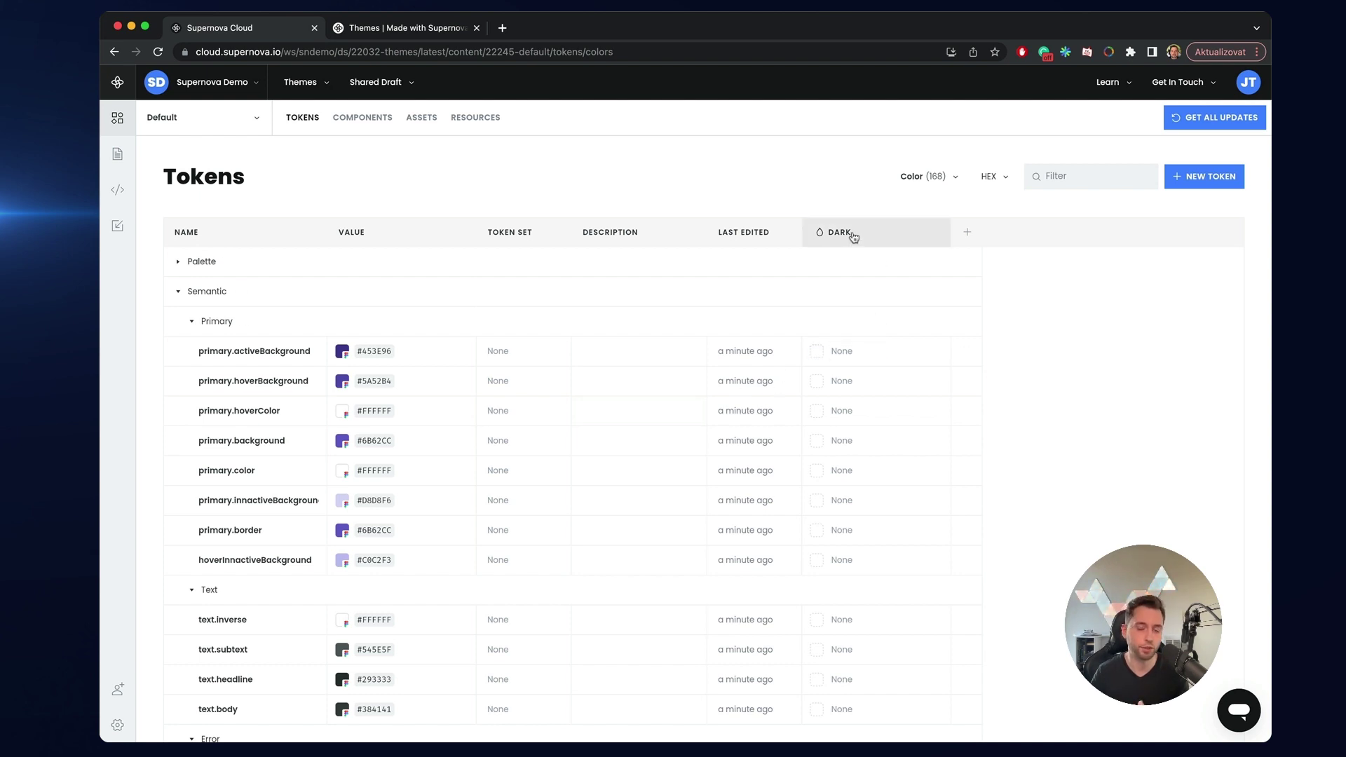
left_click_drag(865, 234, 481, 236)
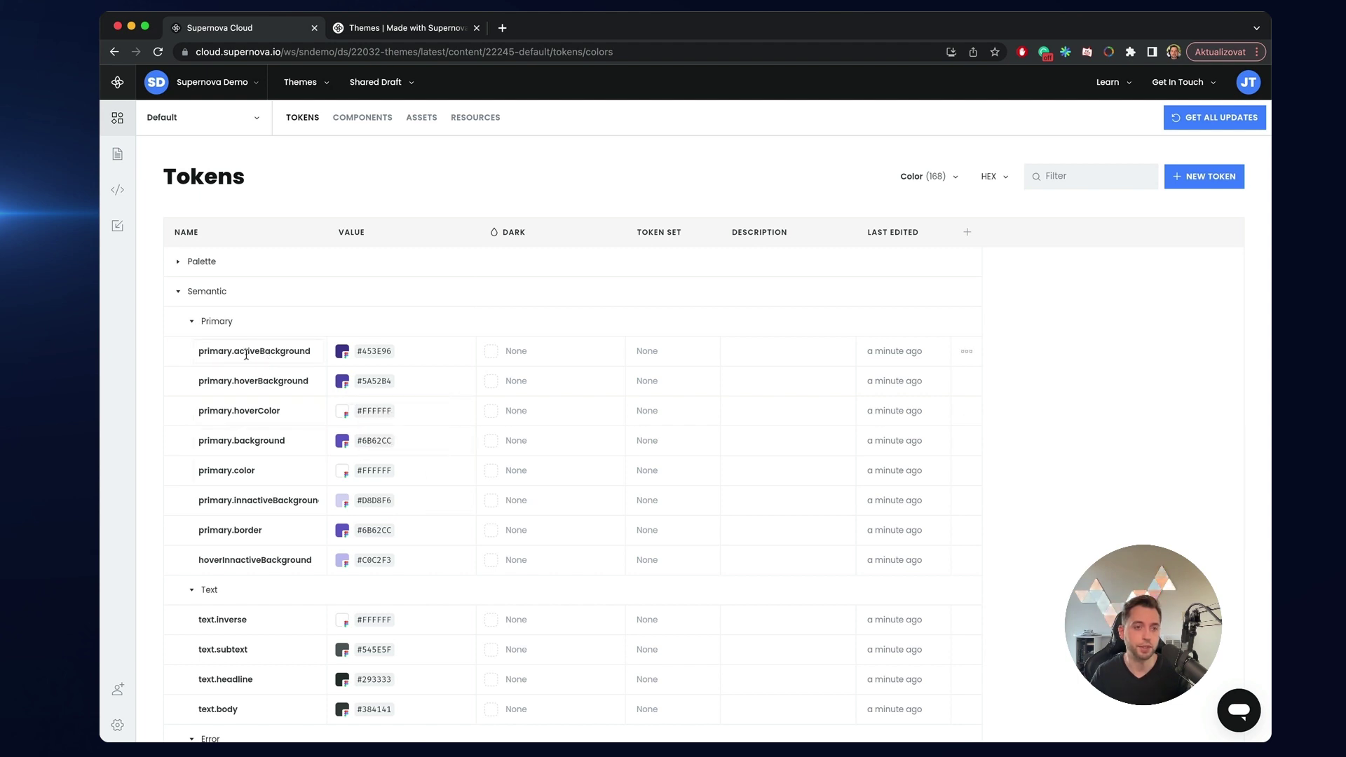
- Link the Dark theme value of primary.activeBackground to the Pink 1100 palette token
left_click(490, 352)
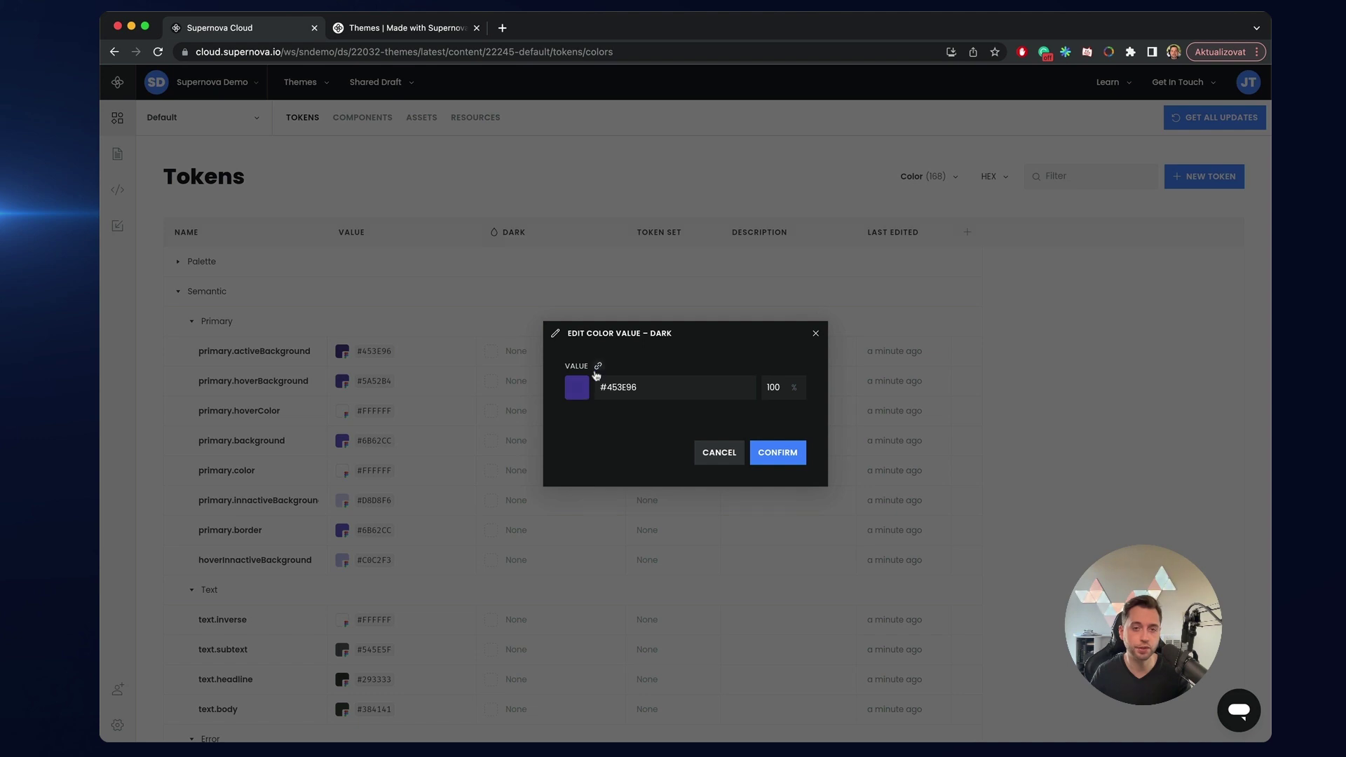
left_click(598, 366)
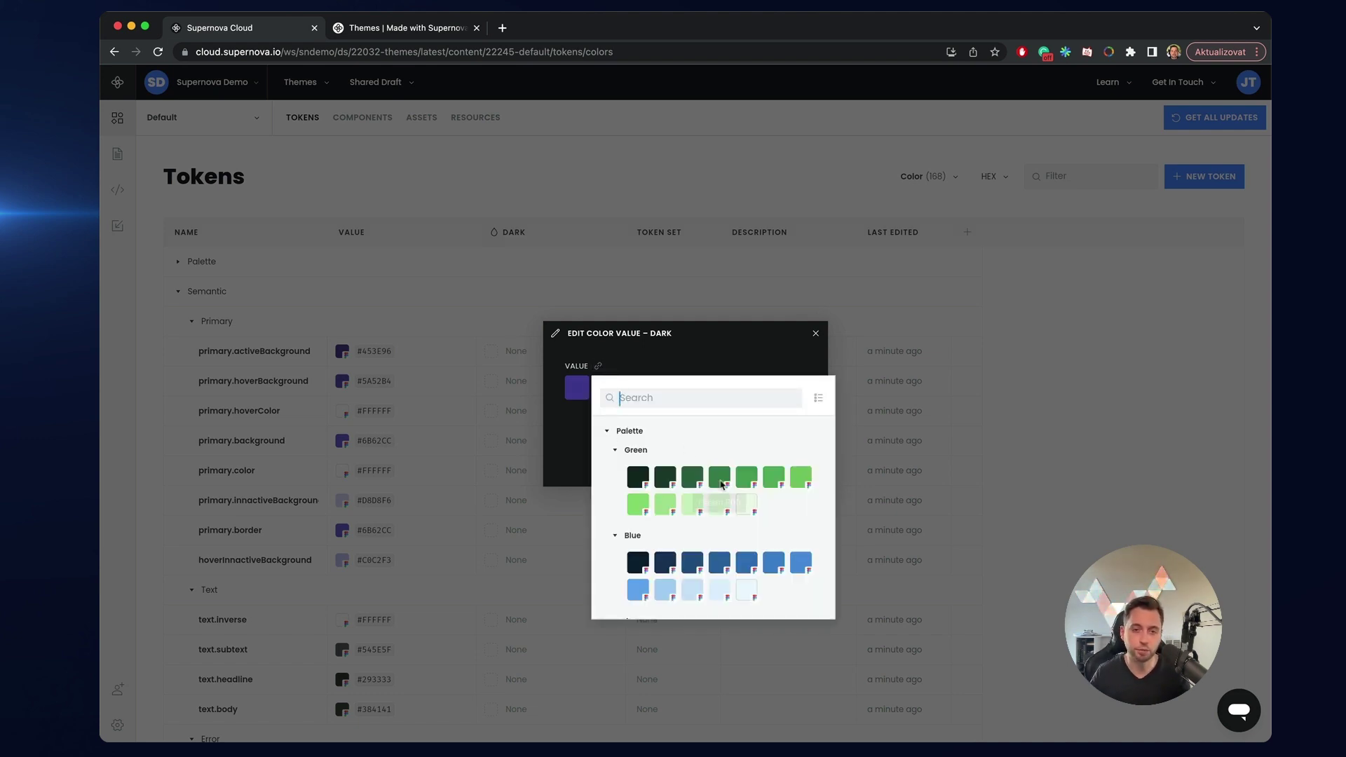
scroll(720, 536, "down", 5)
scroll(719, 536, "up", 10)
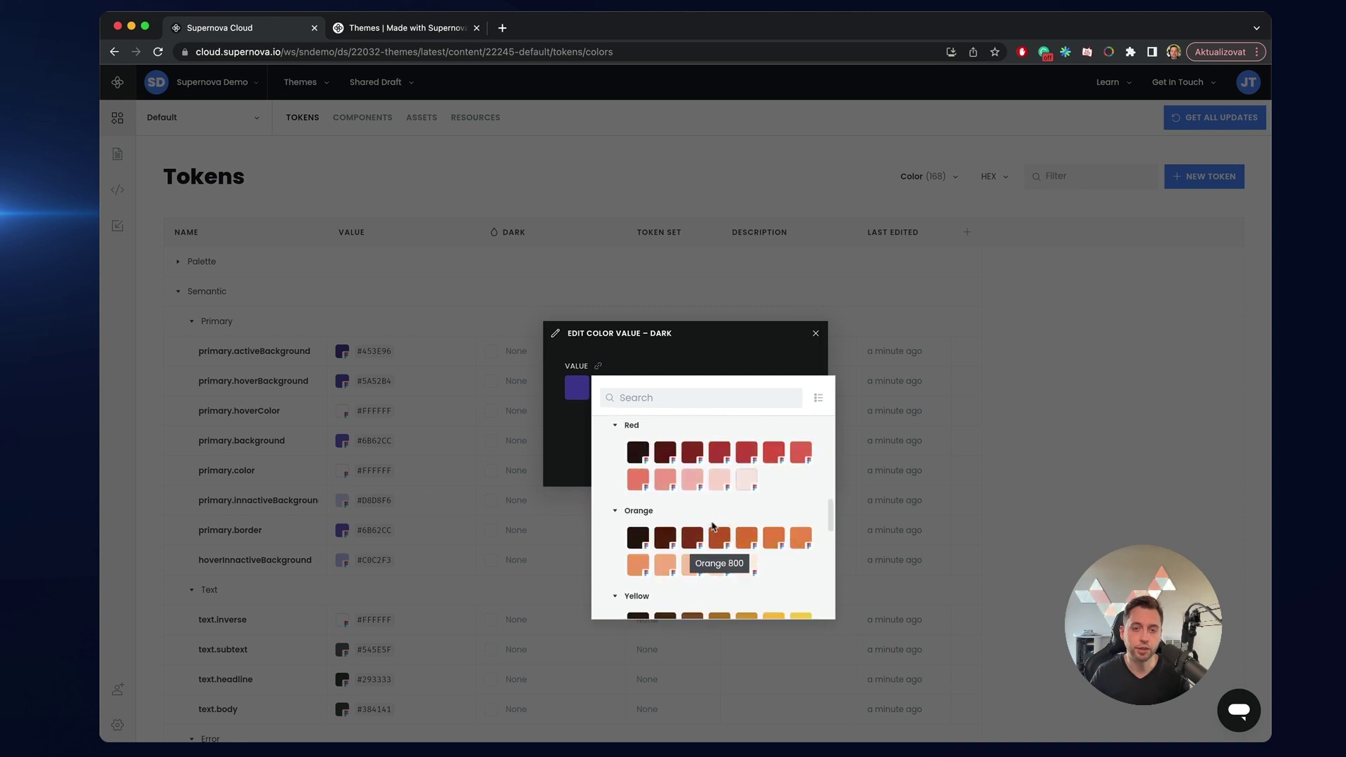
left_click(633, 471)
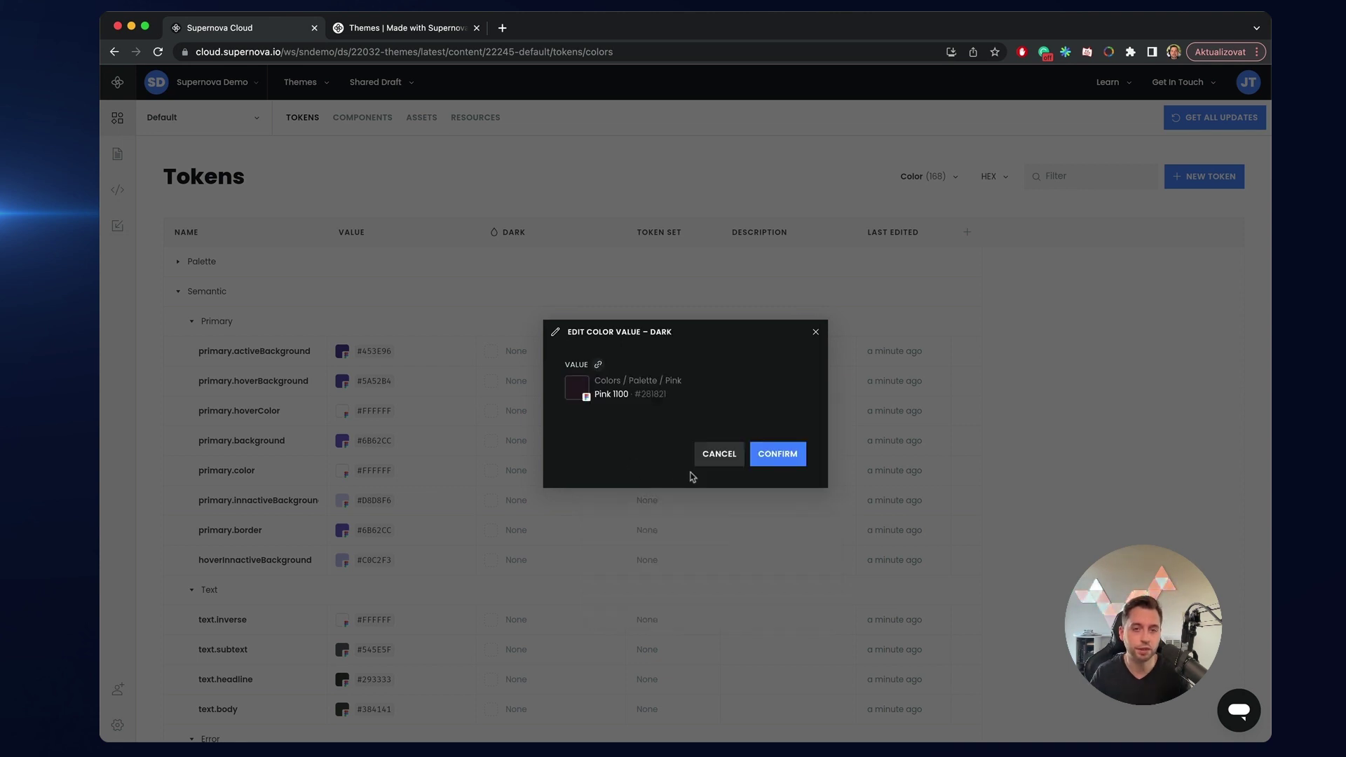
left_click(775, 457)
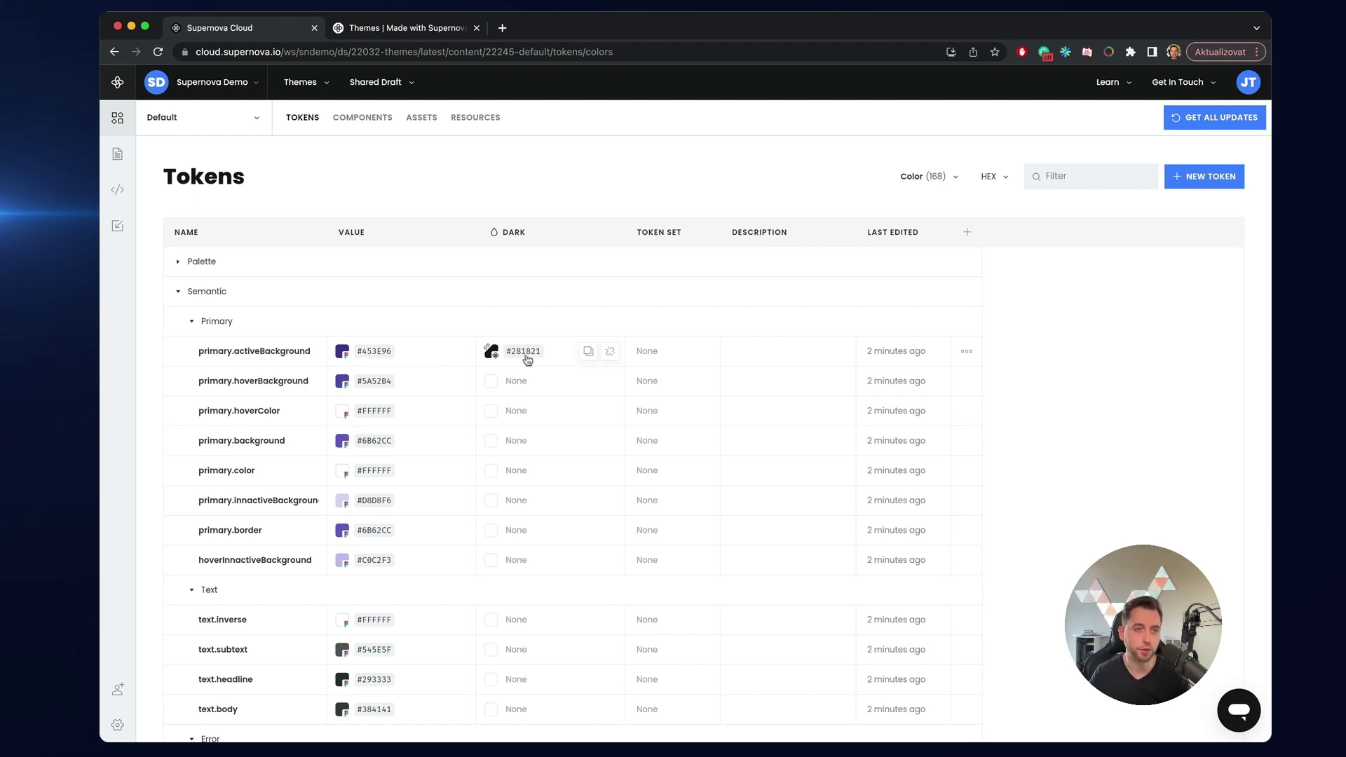
- Open Supernova's Figma data sources, copy the share link of the Theme Demo - Dark file in Figma, and return to Supernova
left_click(117, 225)
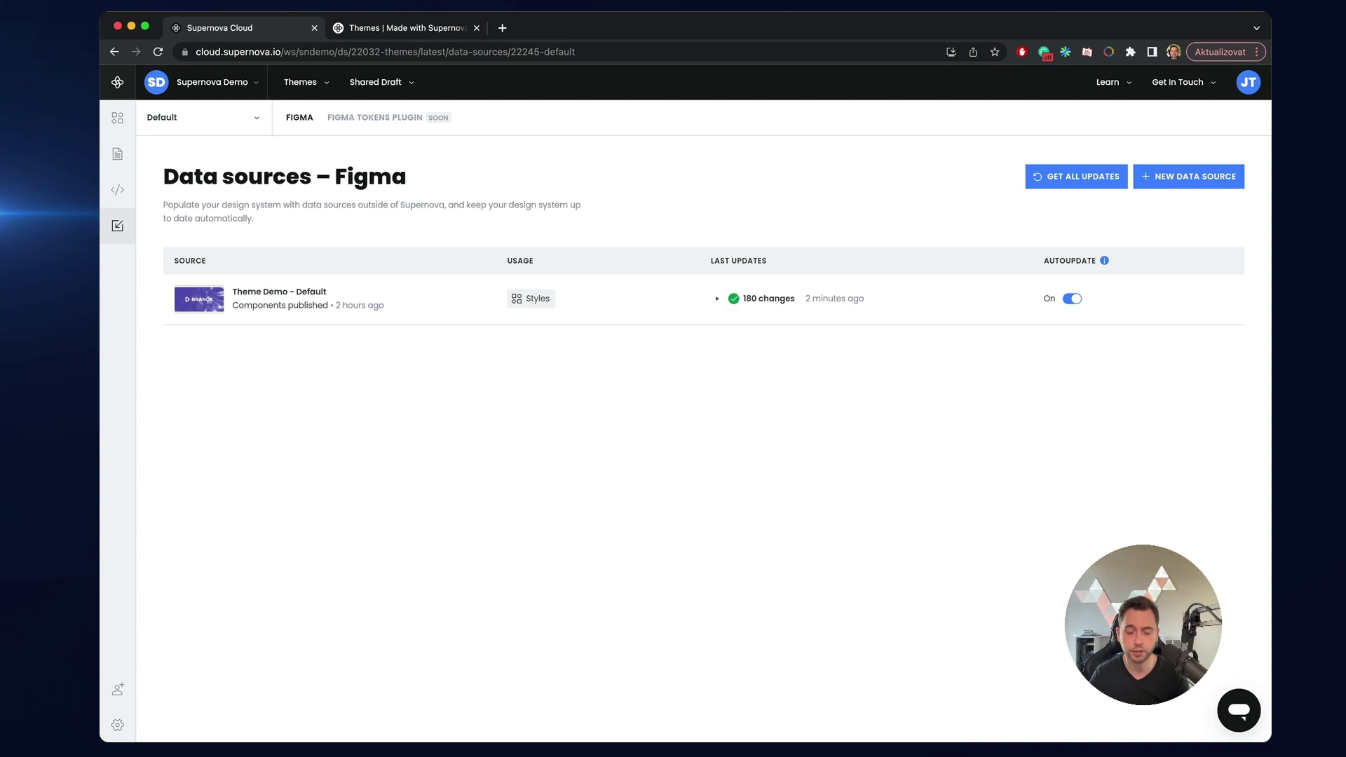
mouse_move(859, 726)
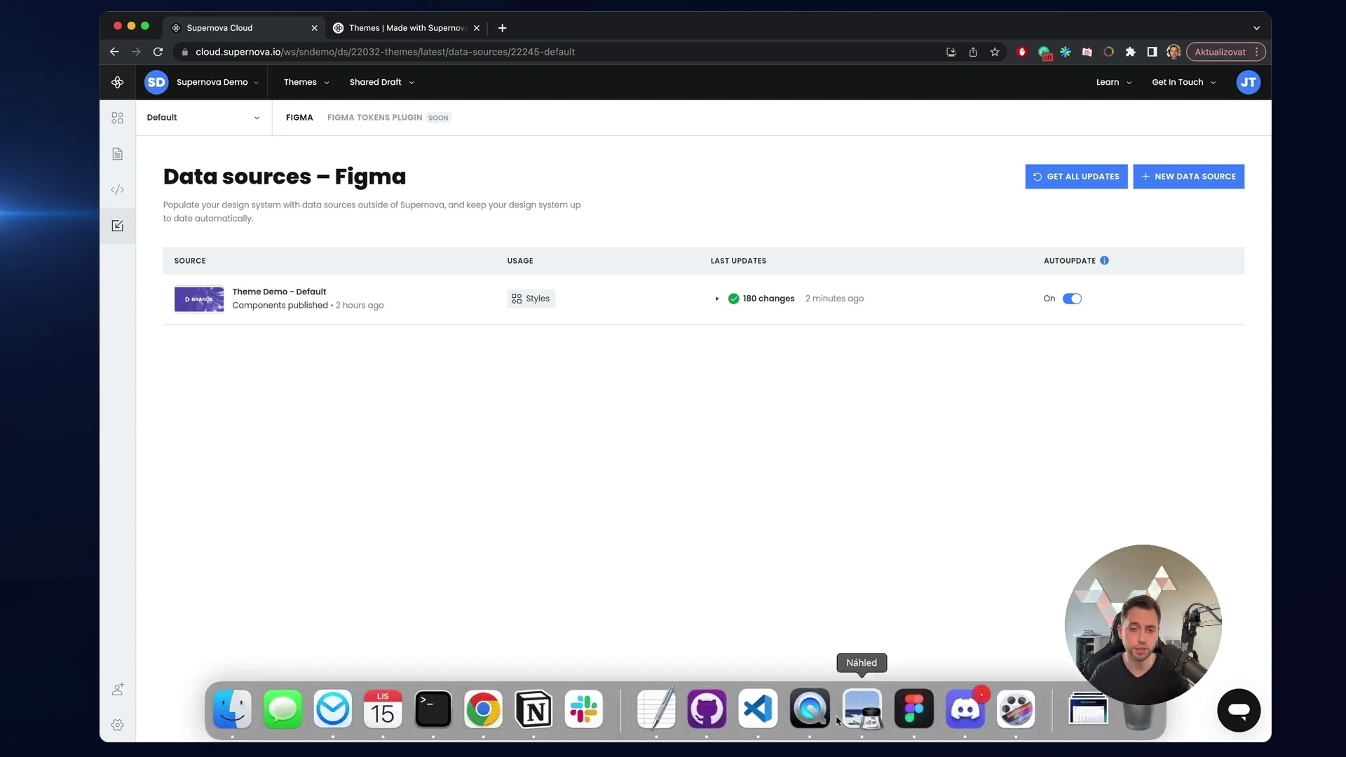
left_click(910, 726)
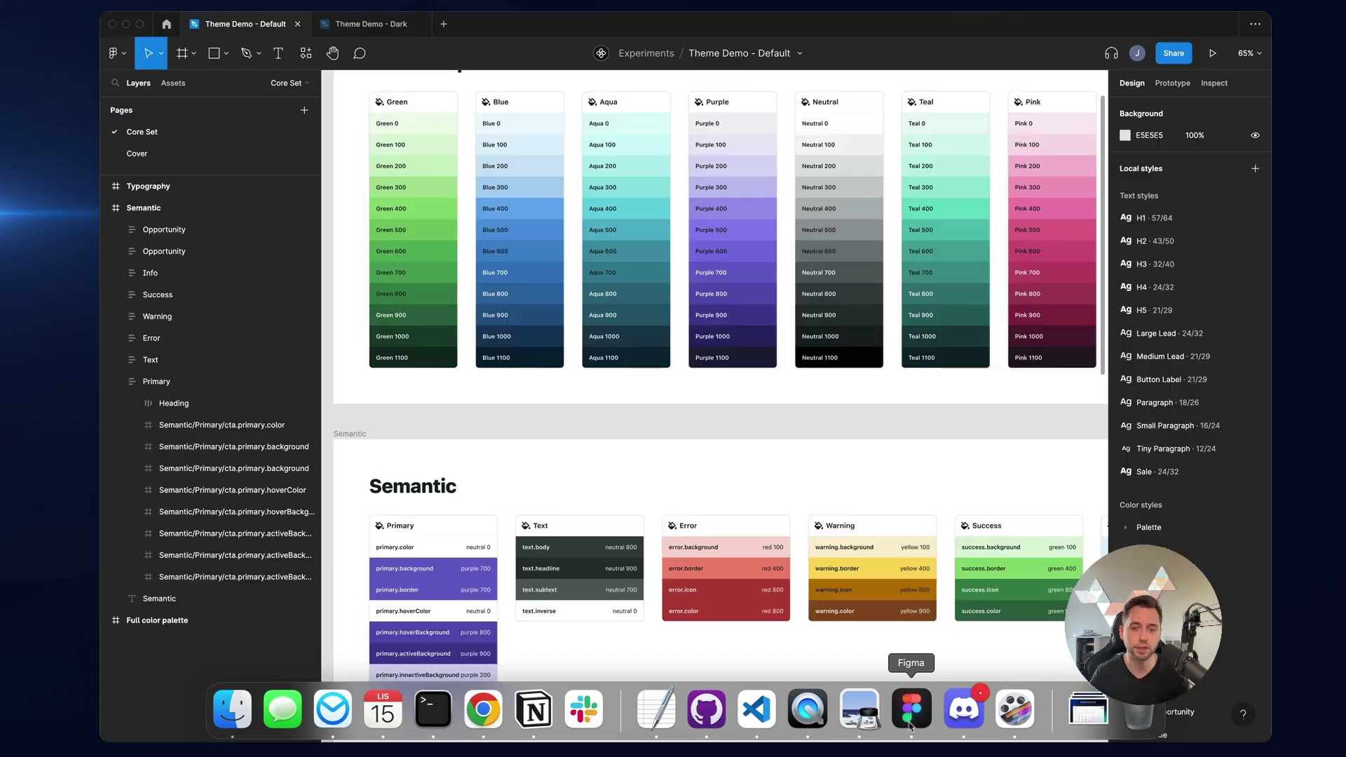
left_click(363, 25)
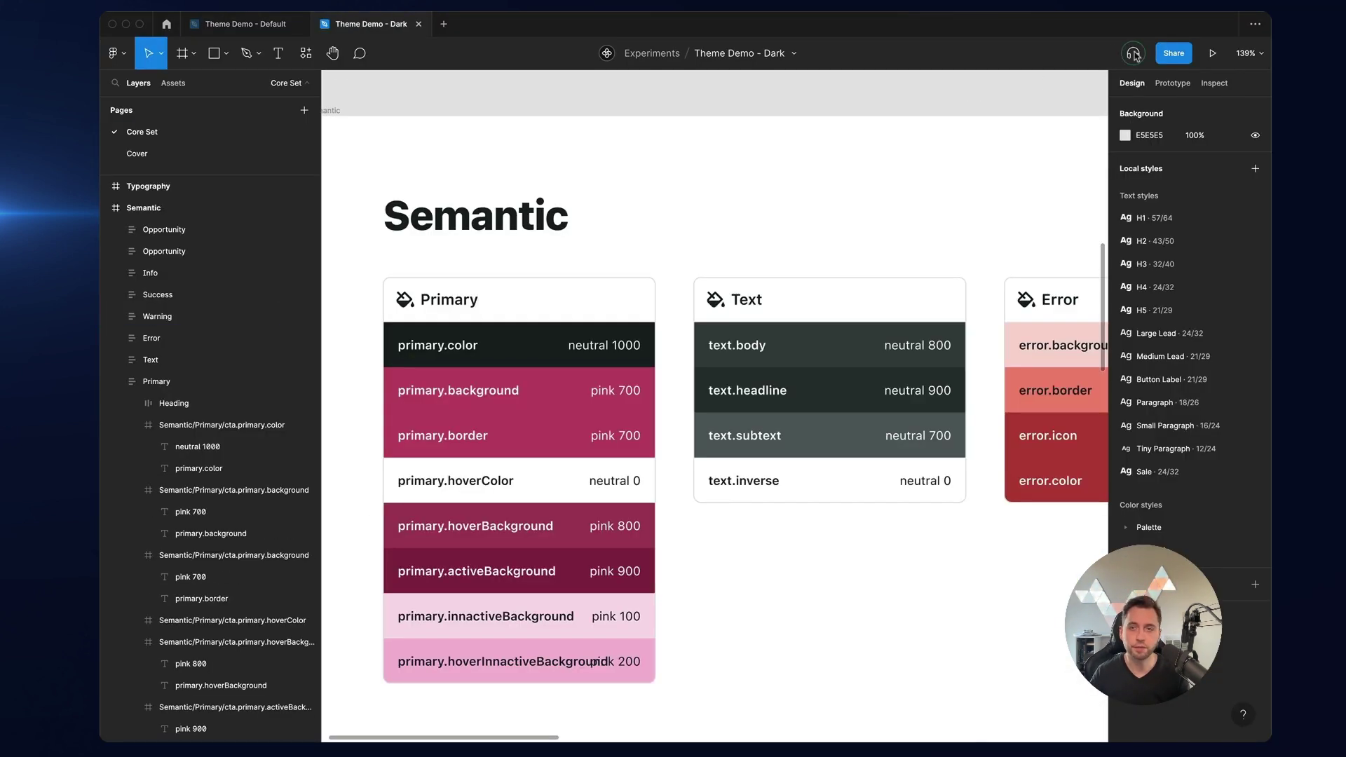
left_click(1173, 53)
left_click(557, 358)
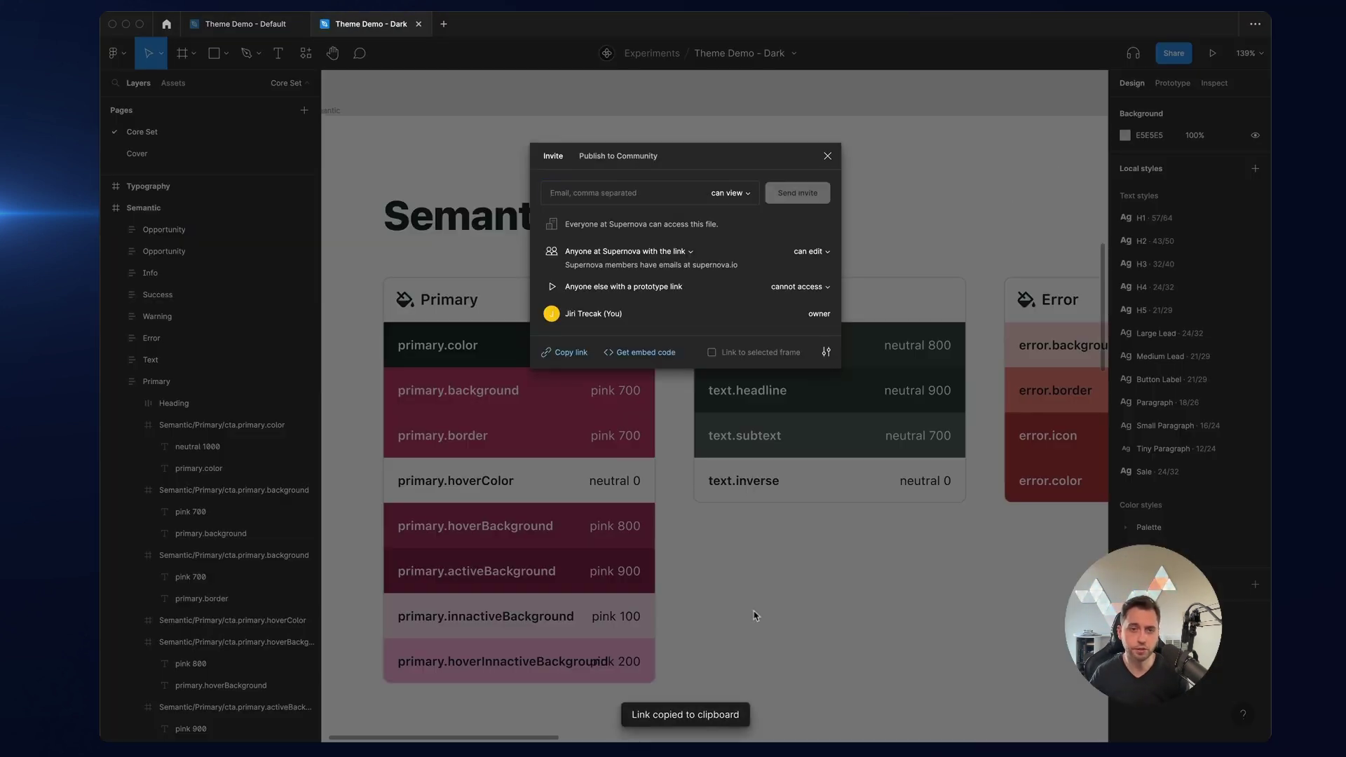
left_click(485, 722)
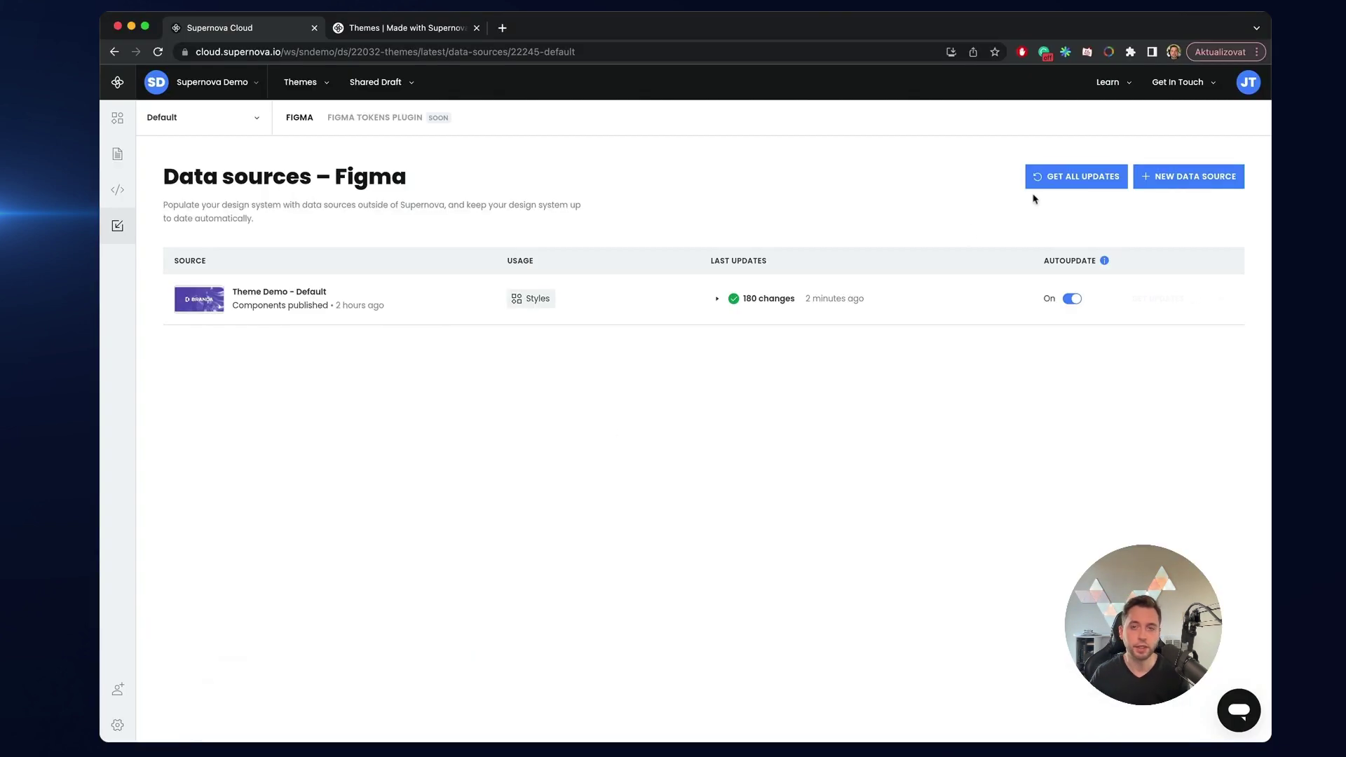
- Add the copied Theme Demo - Dark file link as a new Figma data source, importing its Styles into the Dark theme
left_click(1192, 176)
key("cmd+v")
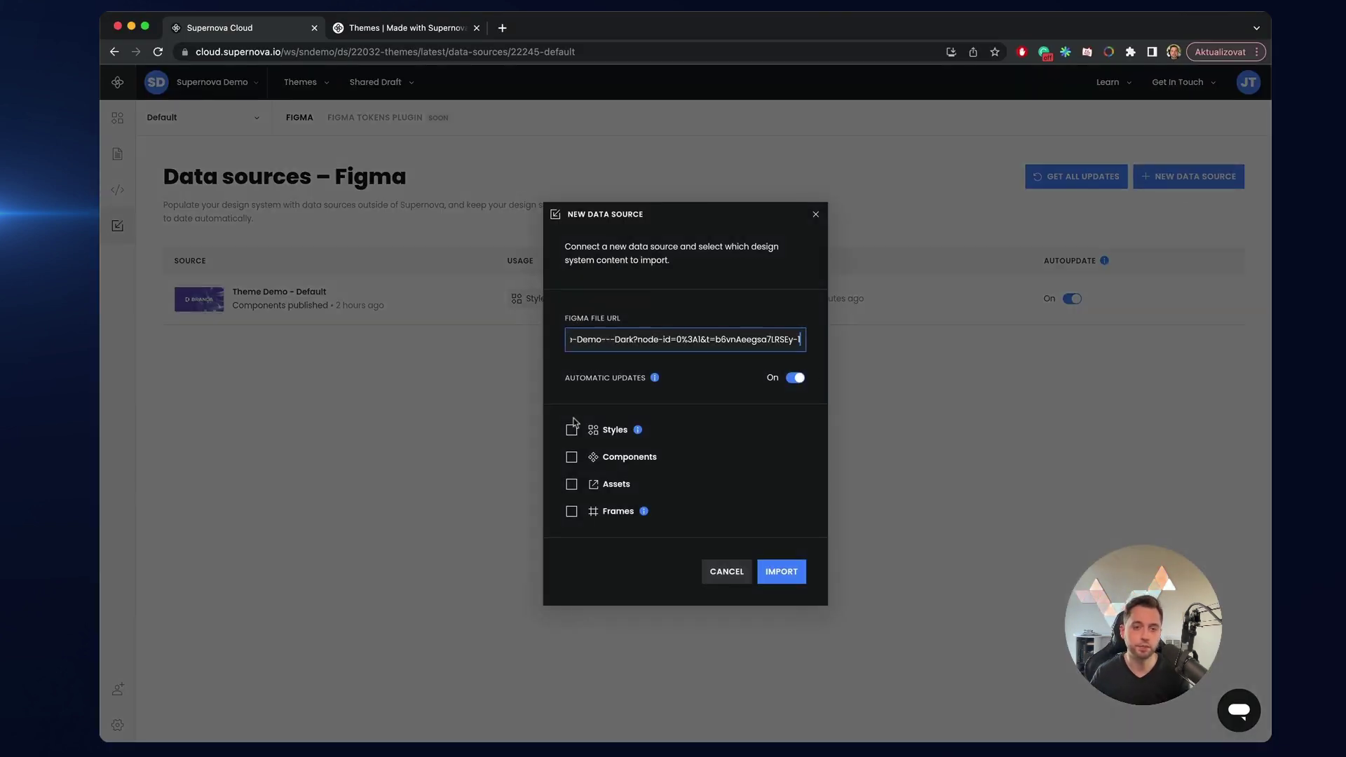
left_click(572, 430)
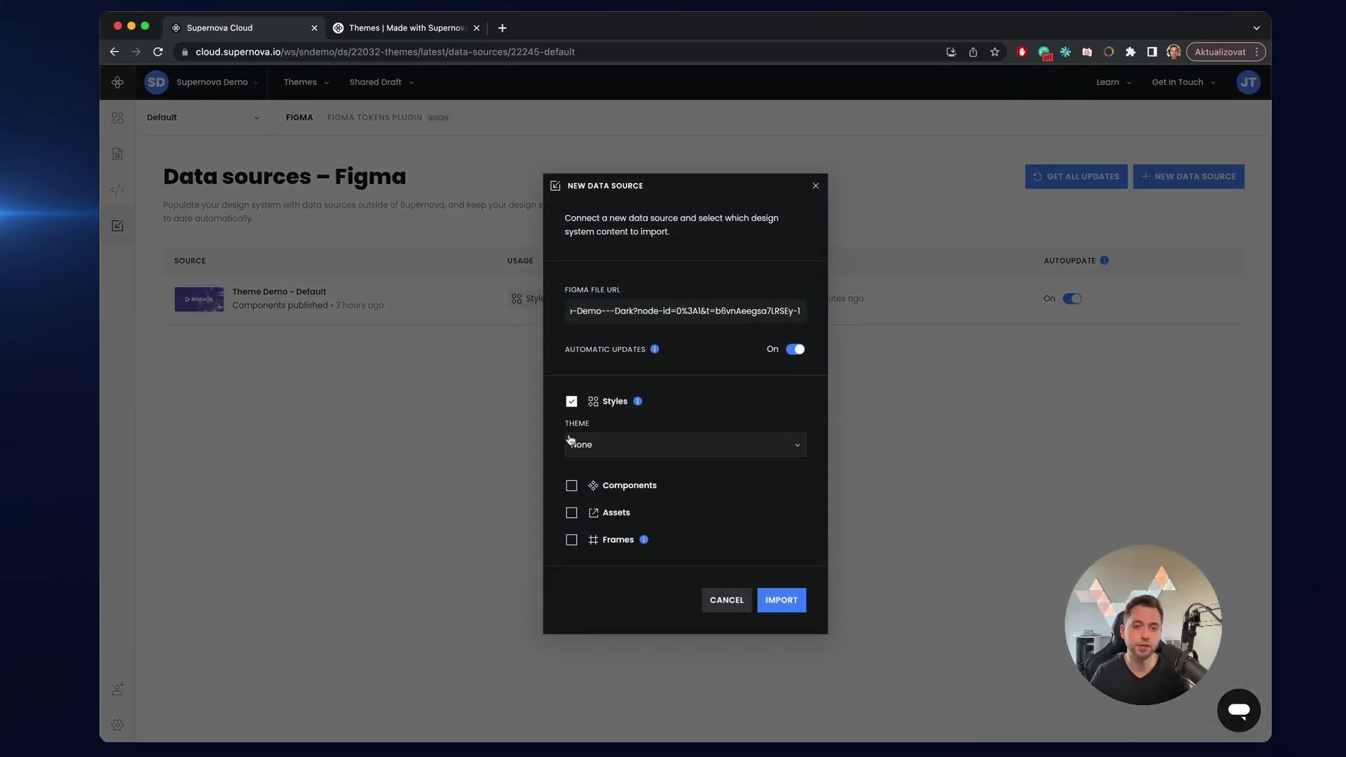
left_click(607, 445)
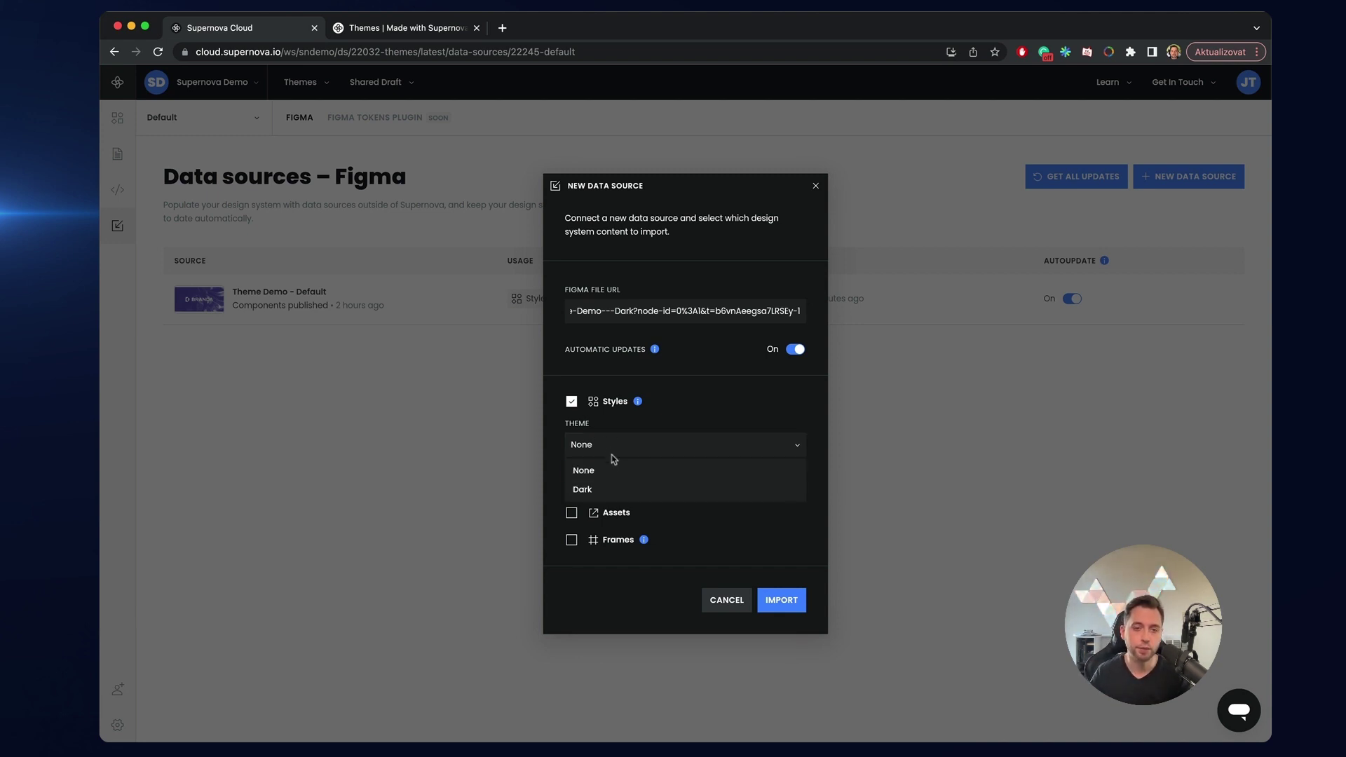
left_click(604, 491)
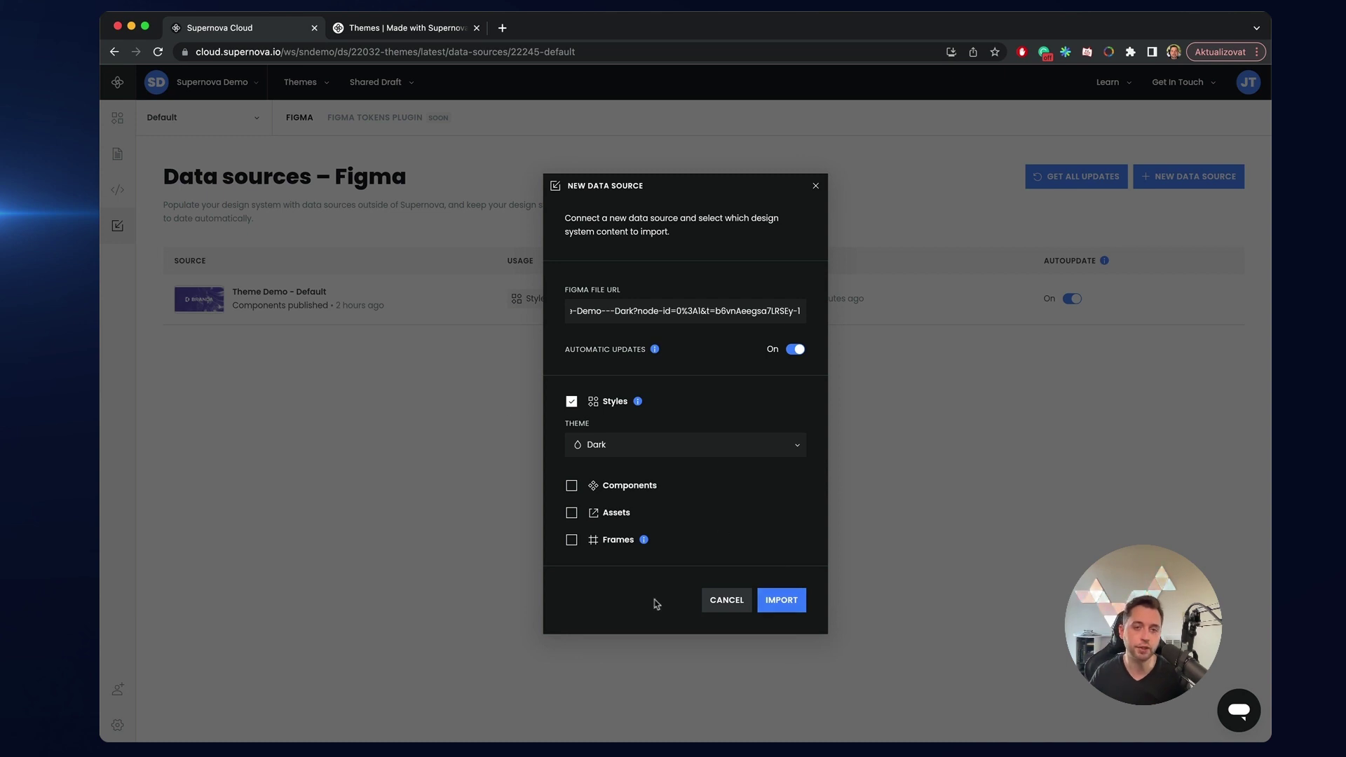
left_click(779, 610)
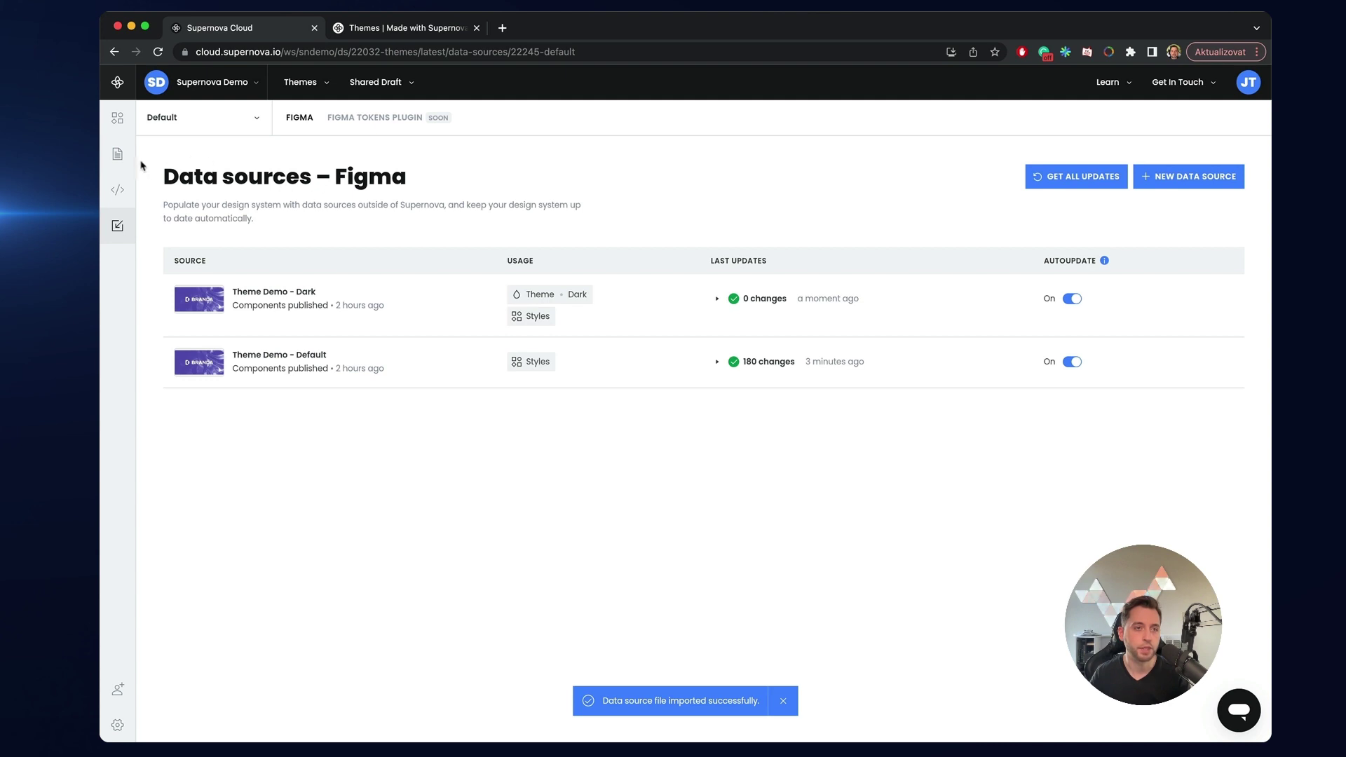
- Open the color tokens and collapse the Palette group to compare the Semantic tokens' default and Dark values
left_click(118, 119)
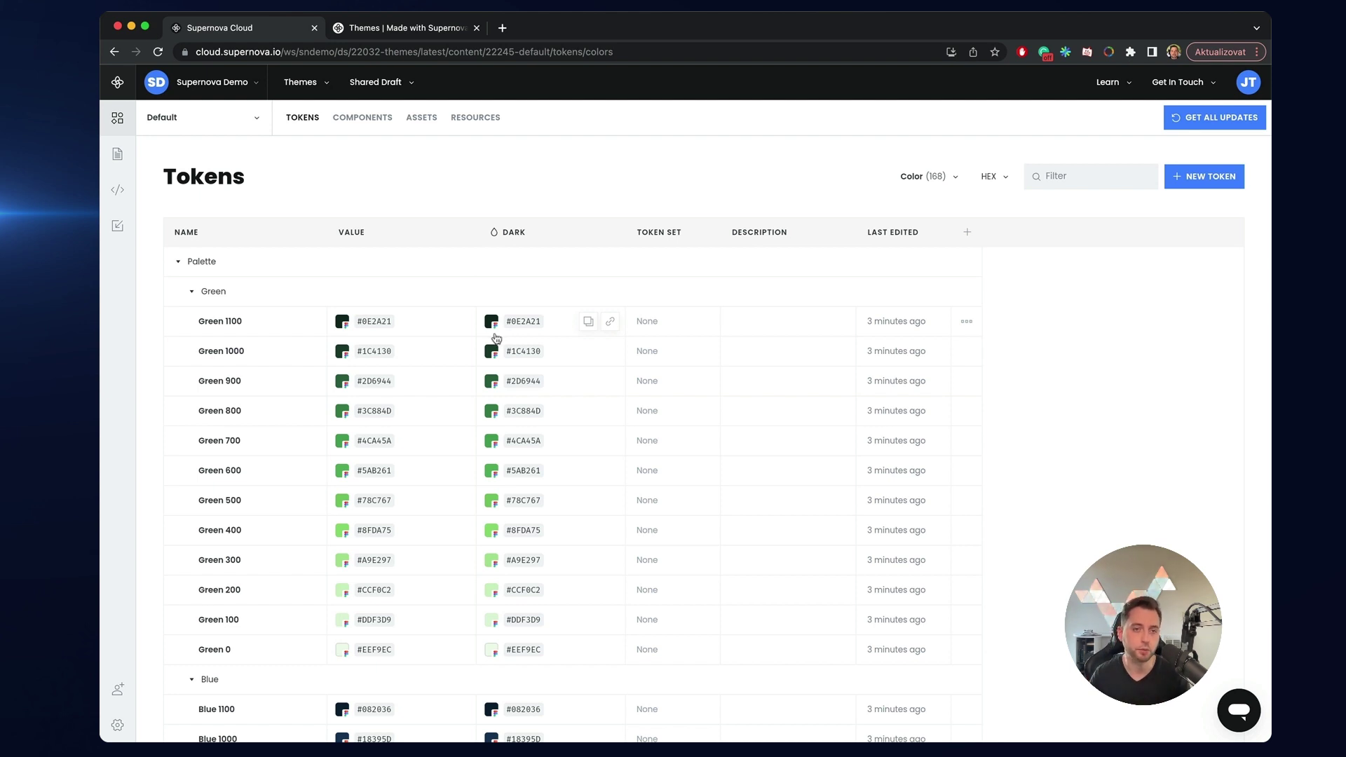
scroll(501, 338, "down", 3)
scroll(497, 339, "up", 3)
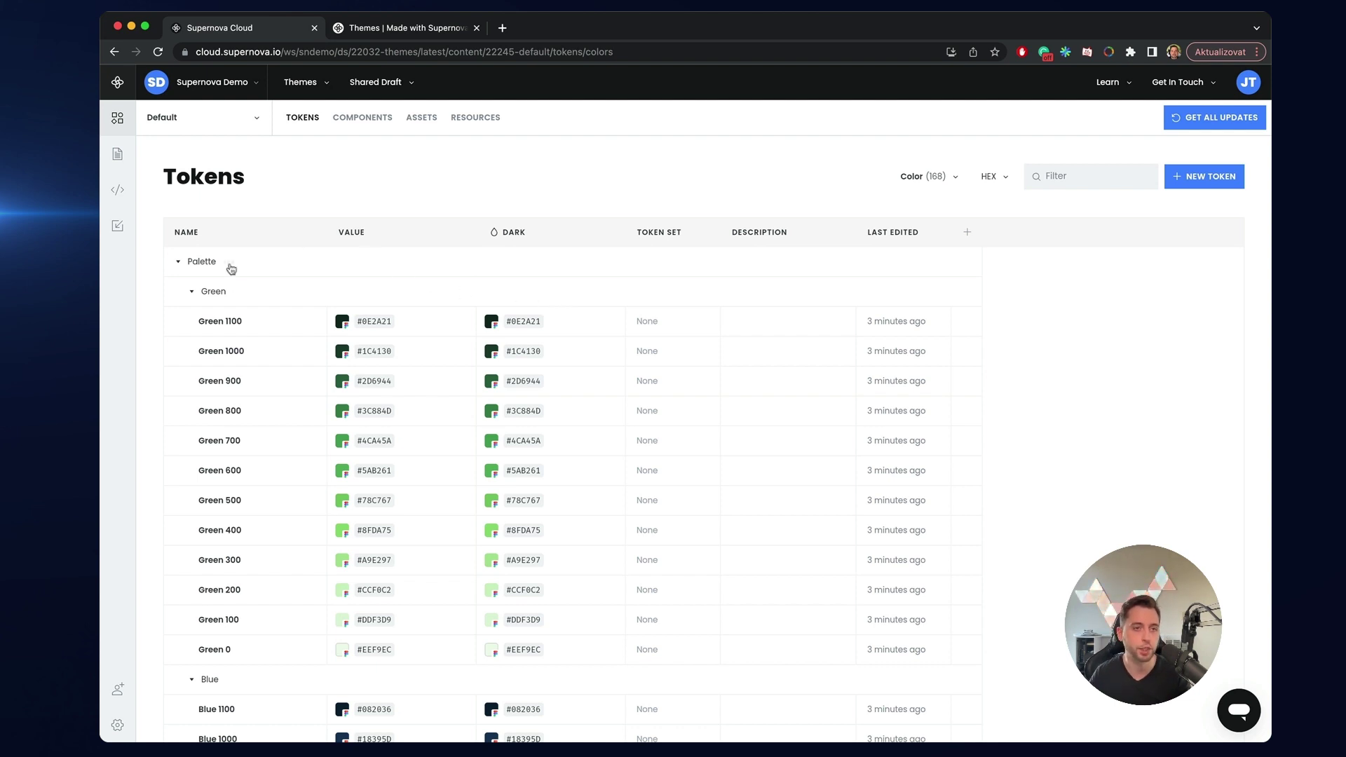
left_click(178, 262)
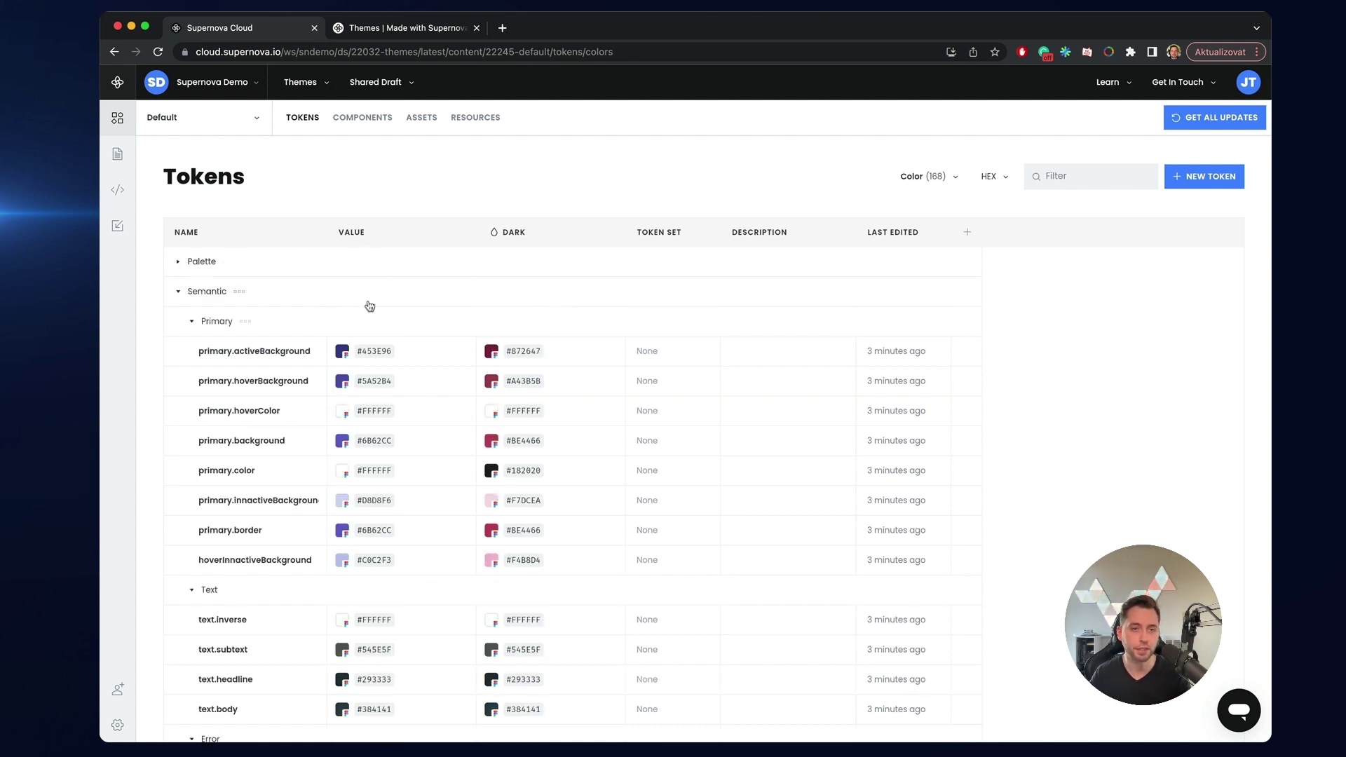
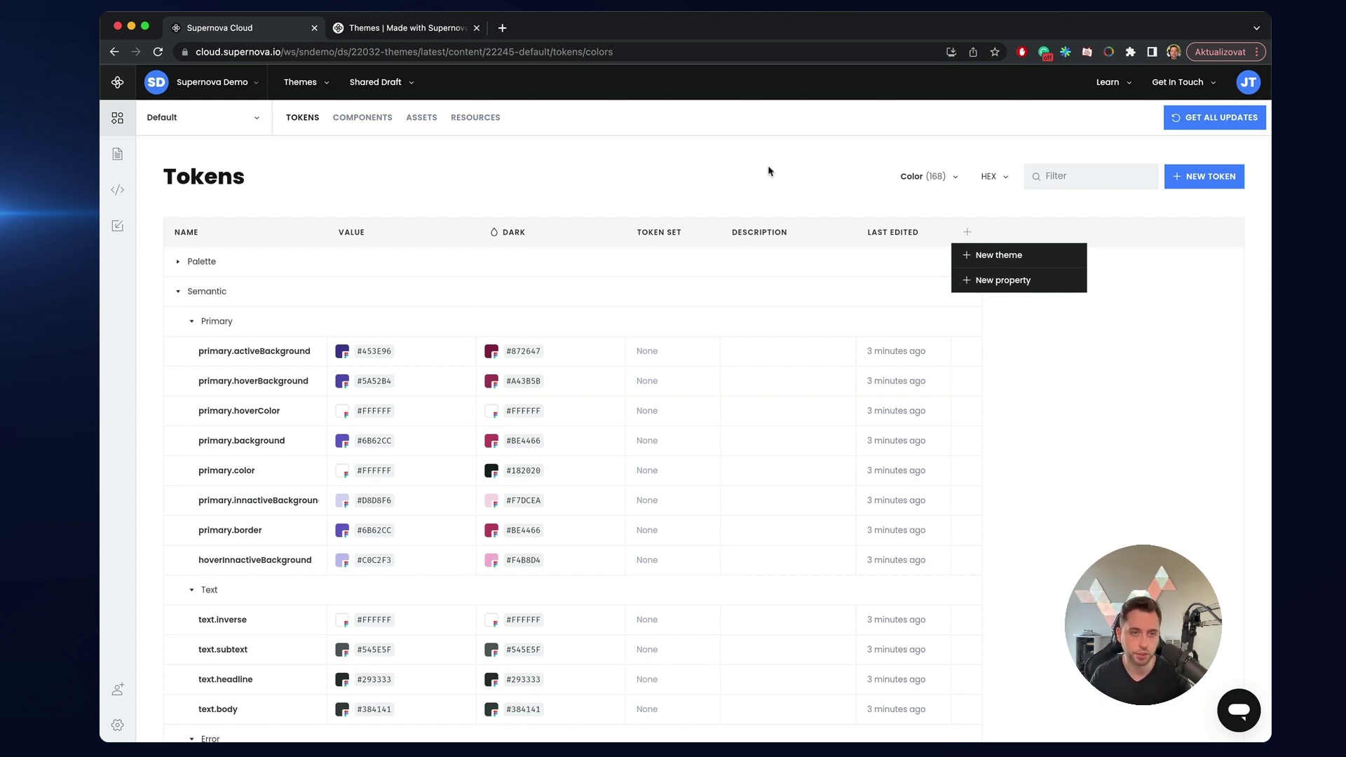
left_click(769, 171)
- Assign the Core token set to primary.activeBackground, primary.background and primary.color
mouse_move(652, 355)
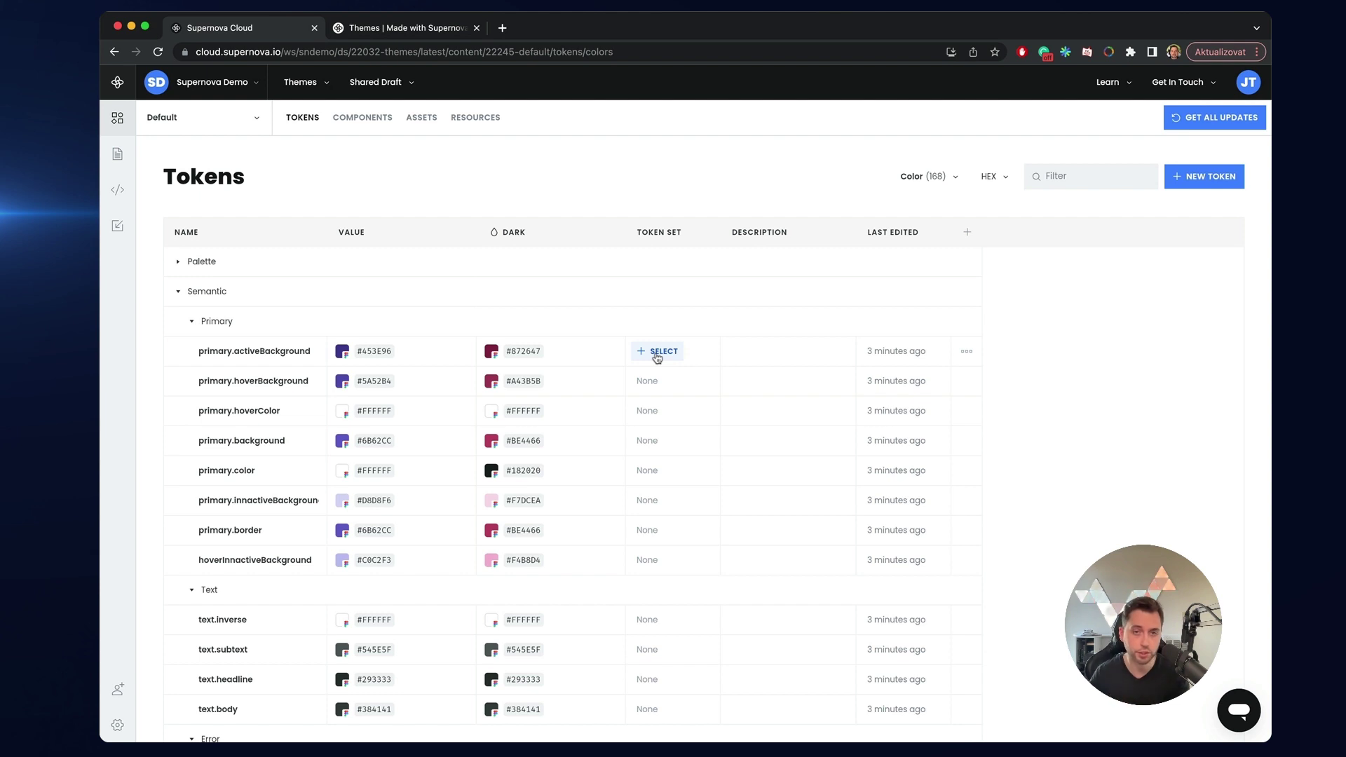
left_click(657, 356)
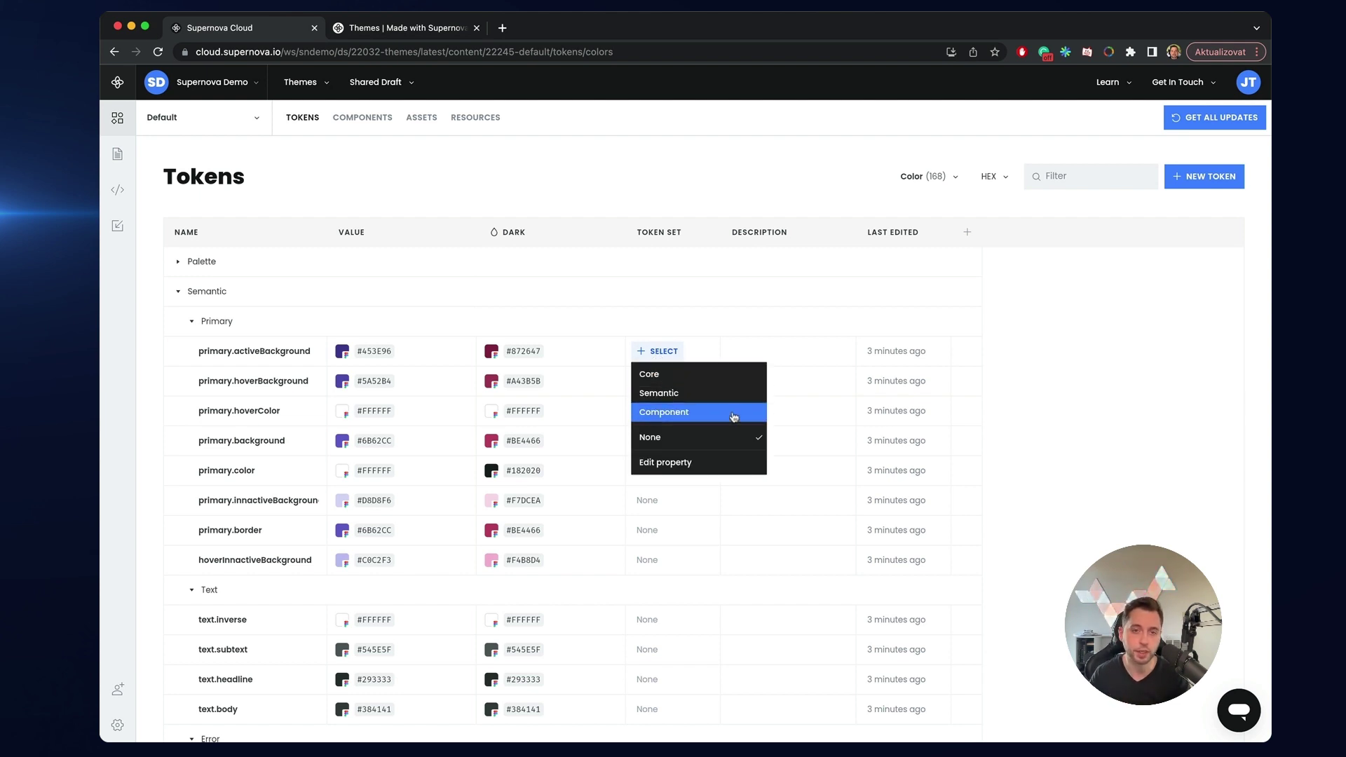
left_click(677, 381)
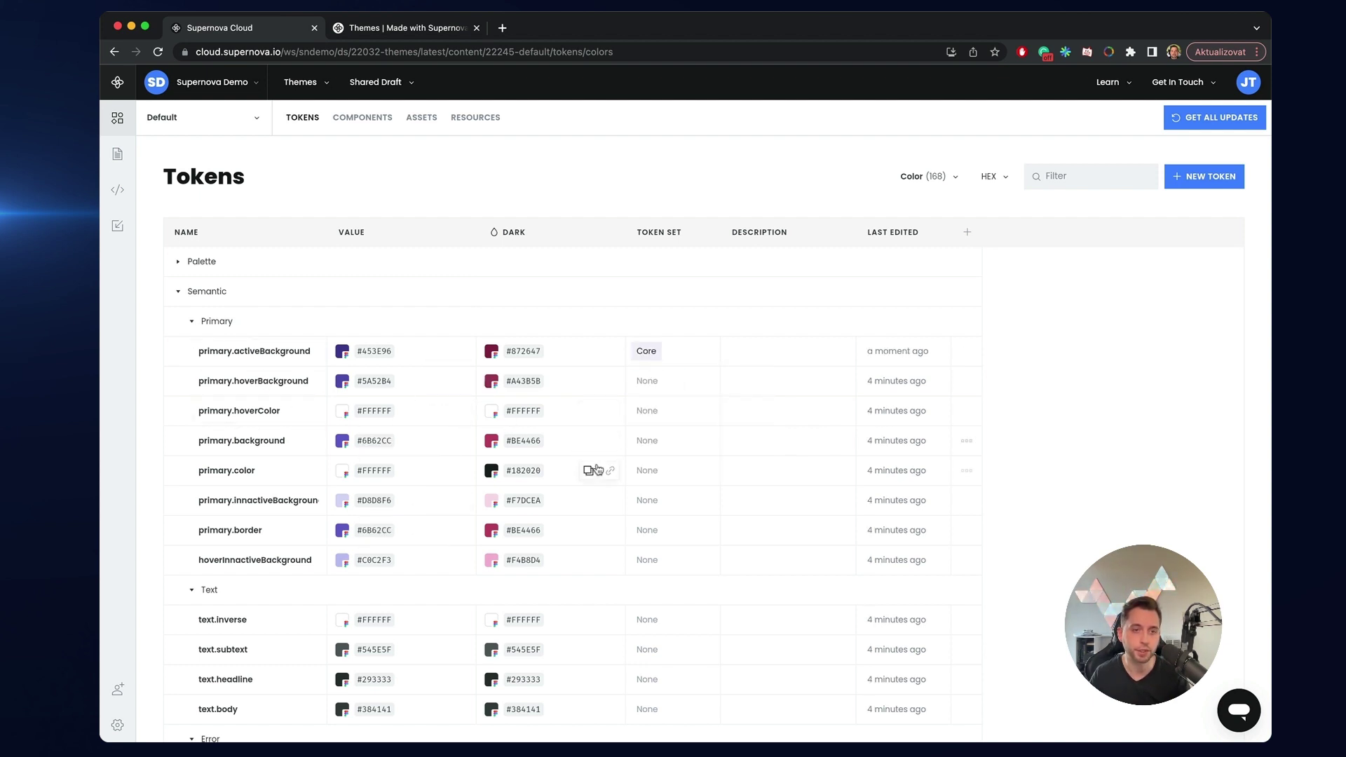
left_click(651, 441)
left_click(649, 463)
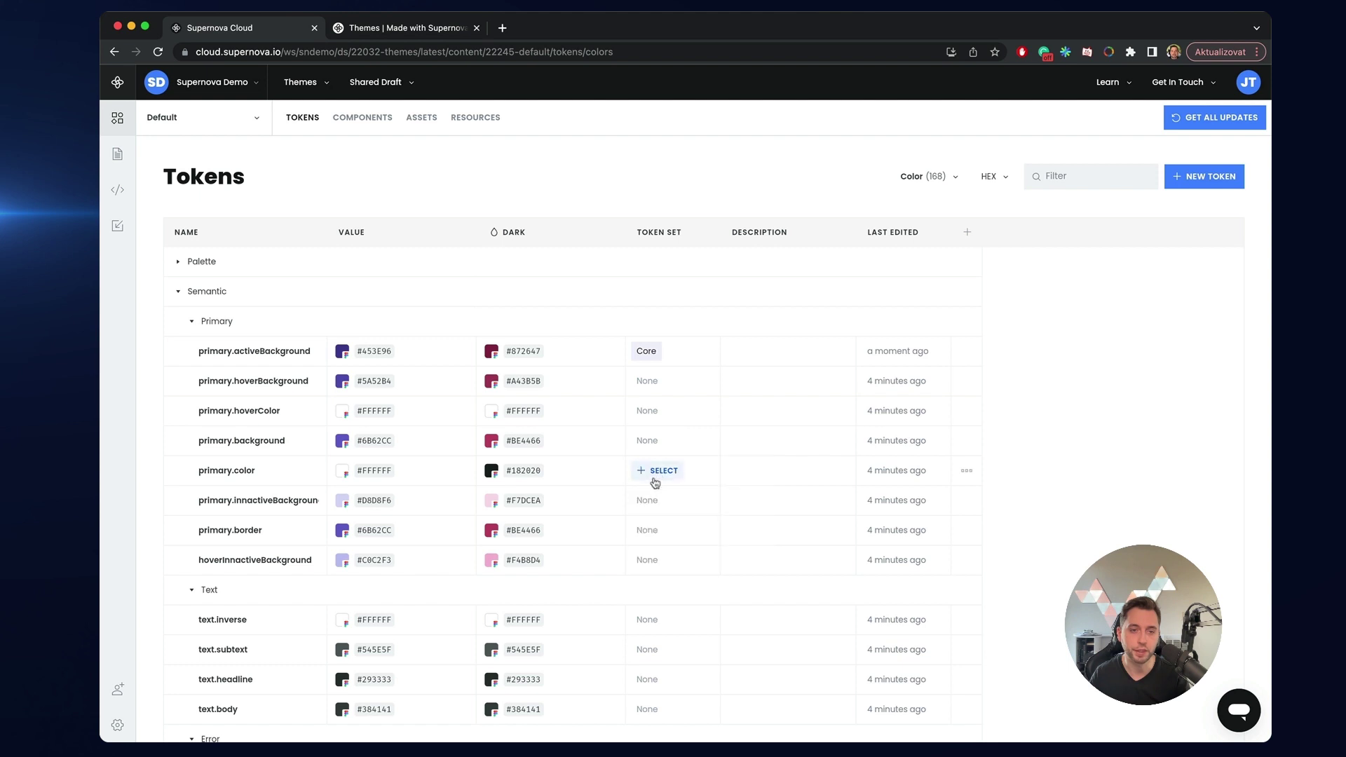
left_click(654, 471)
left_click(652, 493)
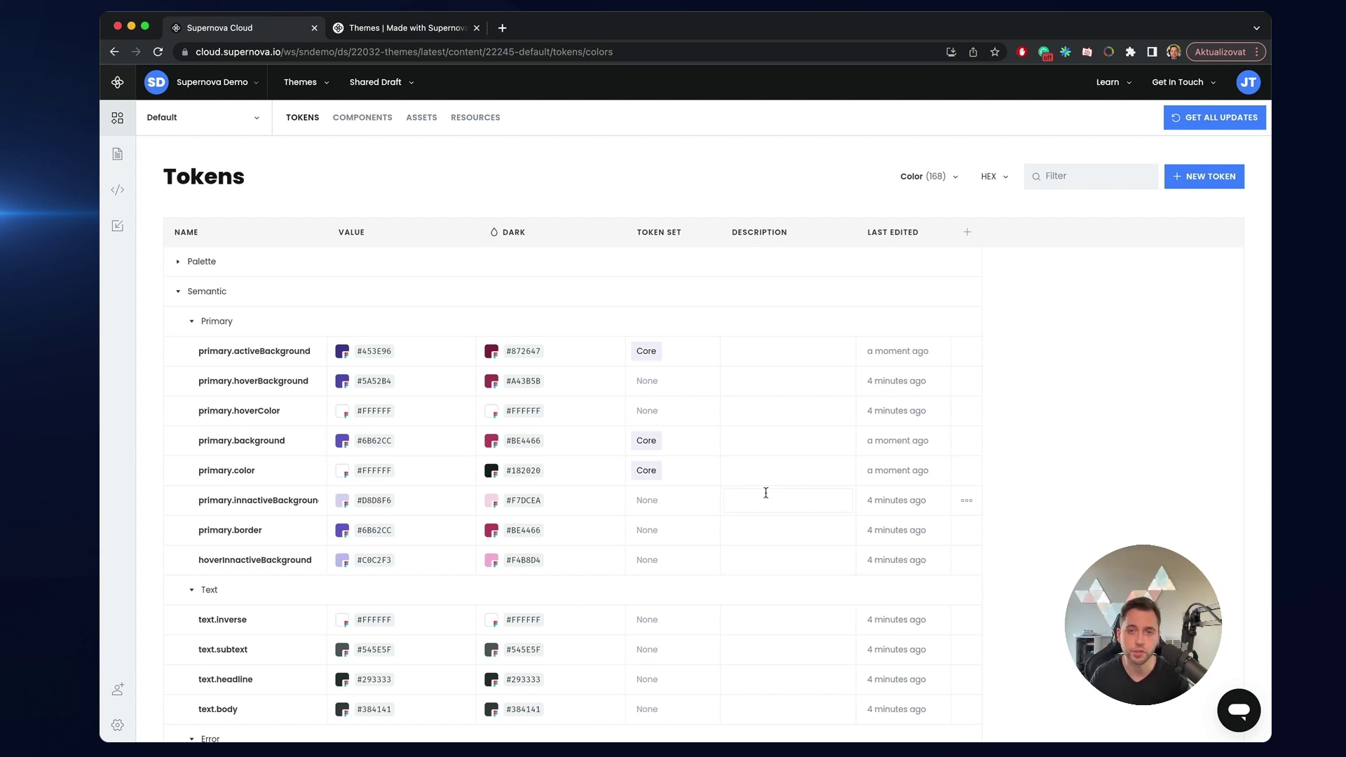
- Create a Text property named React Name and move its column directly after Token Set
left_click(966, 232)
left_click(1003, 281)
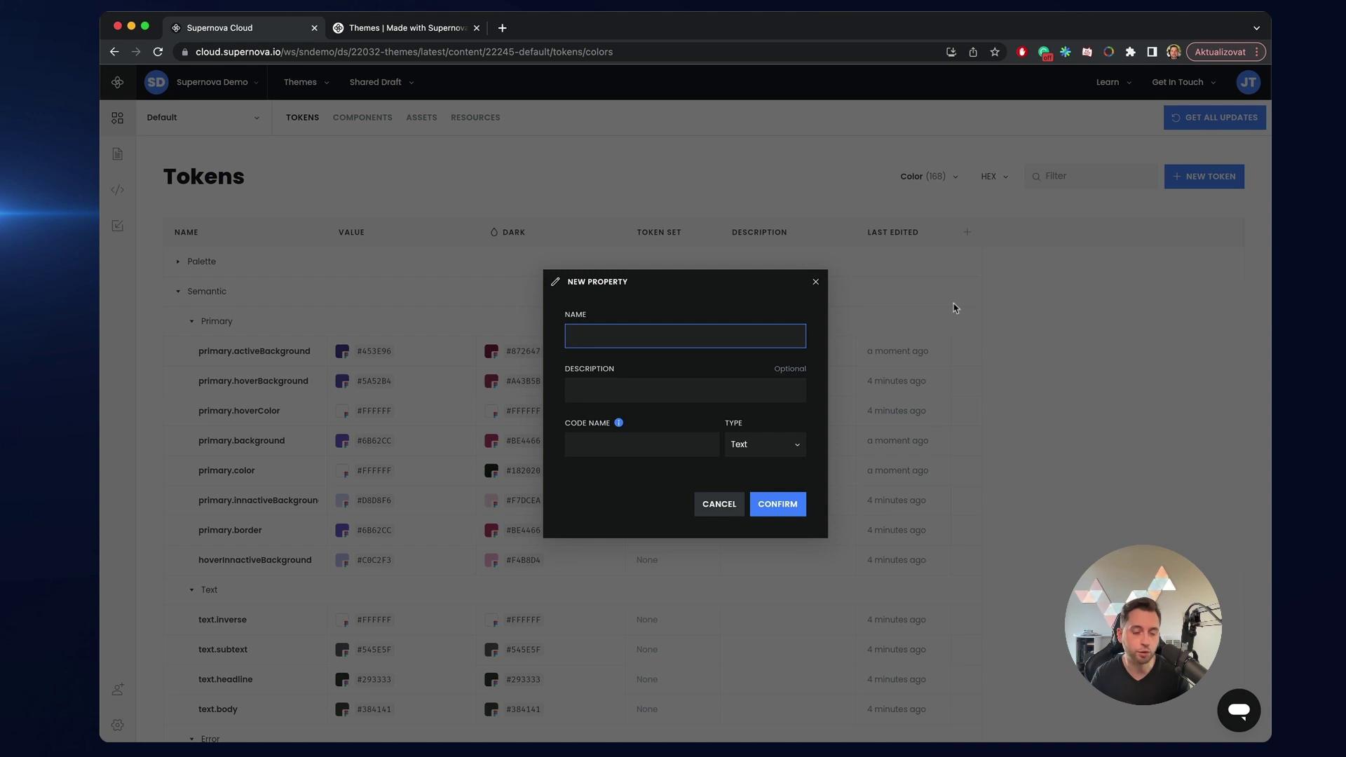
type("React Name")
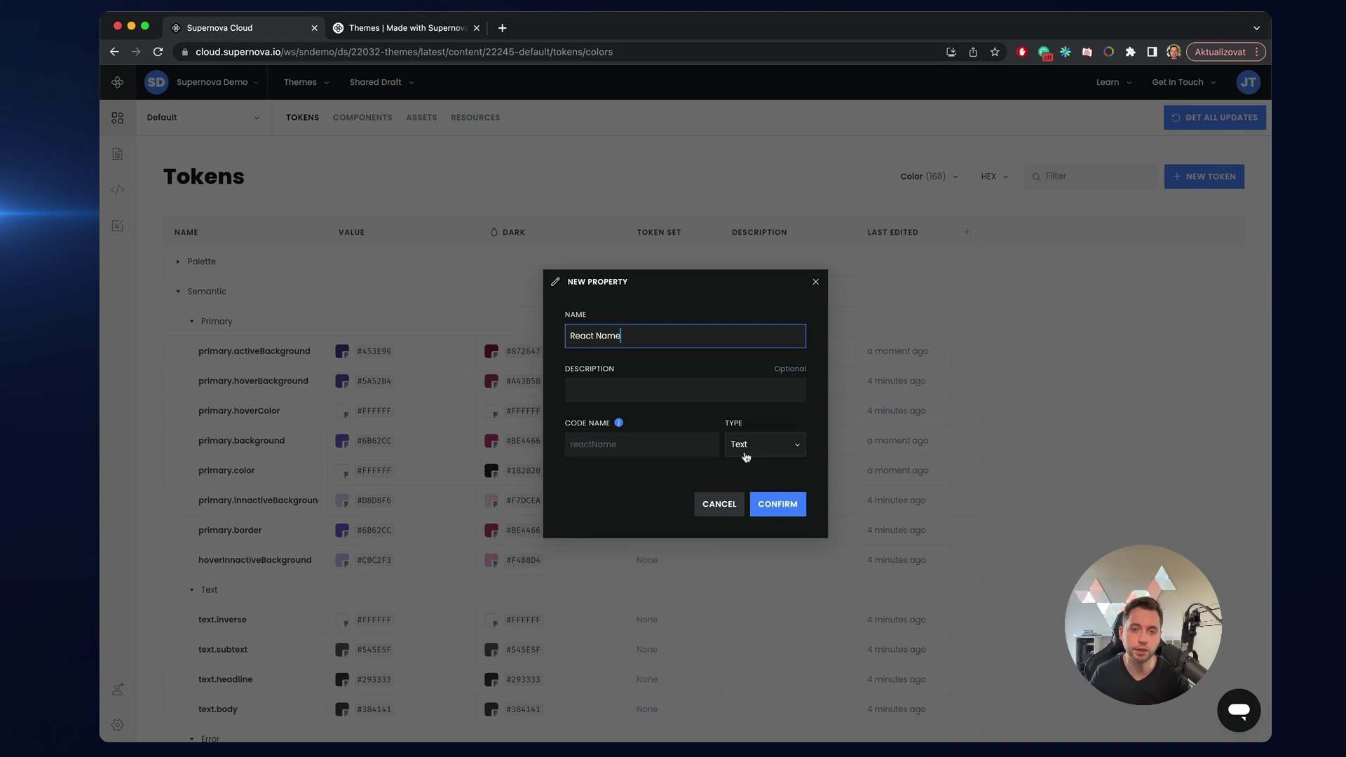
left_click(778, 504)
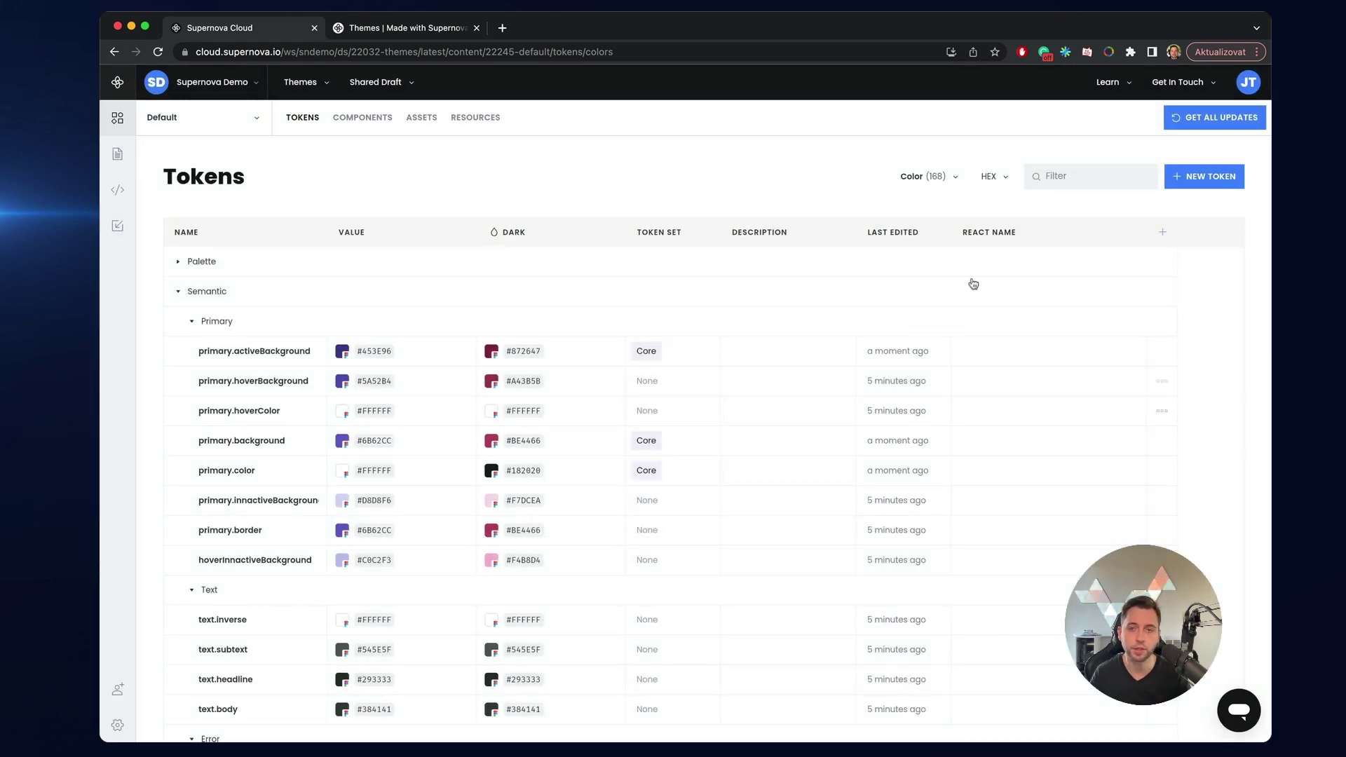
left_click_drag(982, 224, 722, 231)
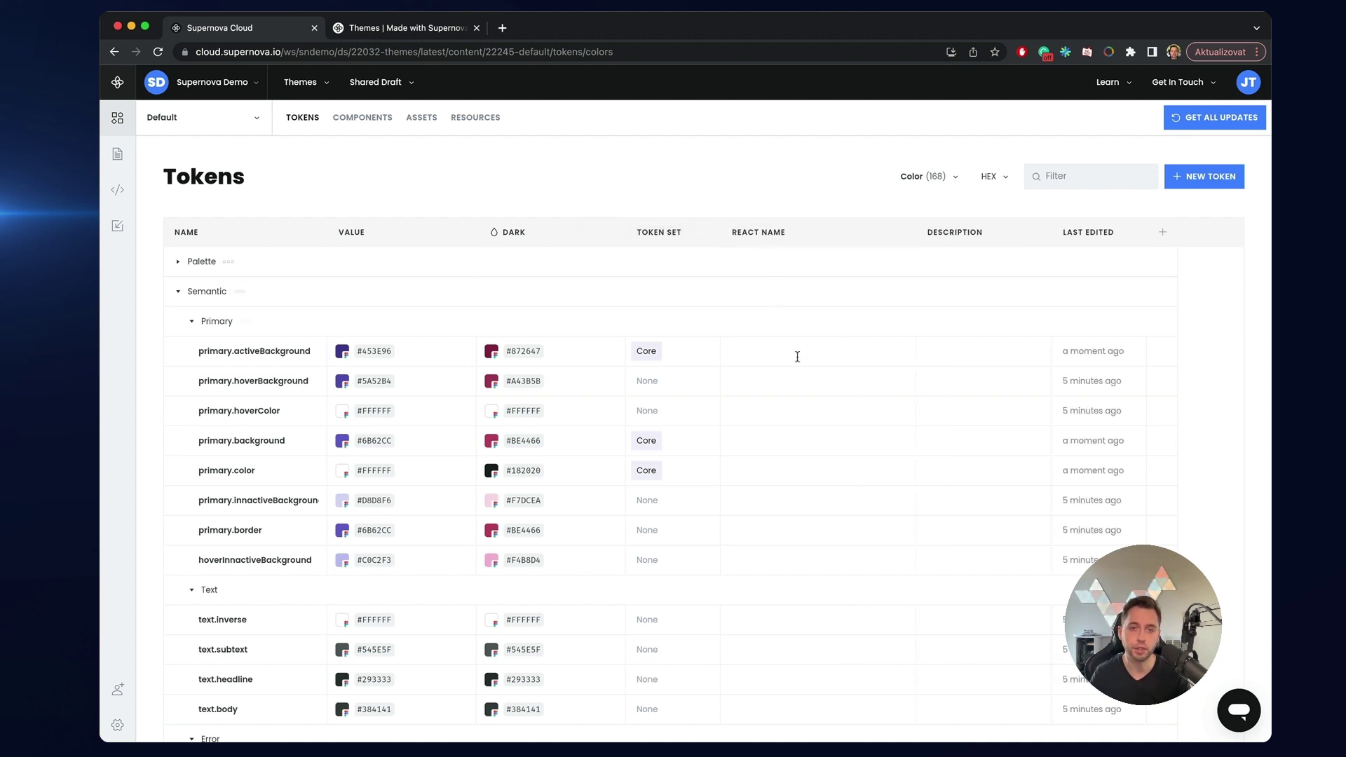
- Set the React Name of the primary.activeBackground token to primary-activeBackground
left_click(795, 356)
type("pr")
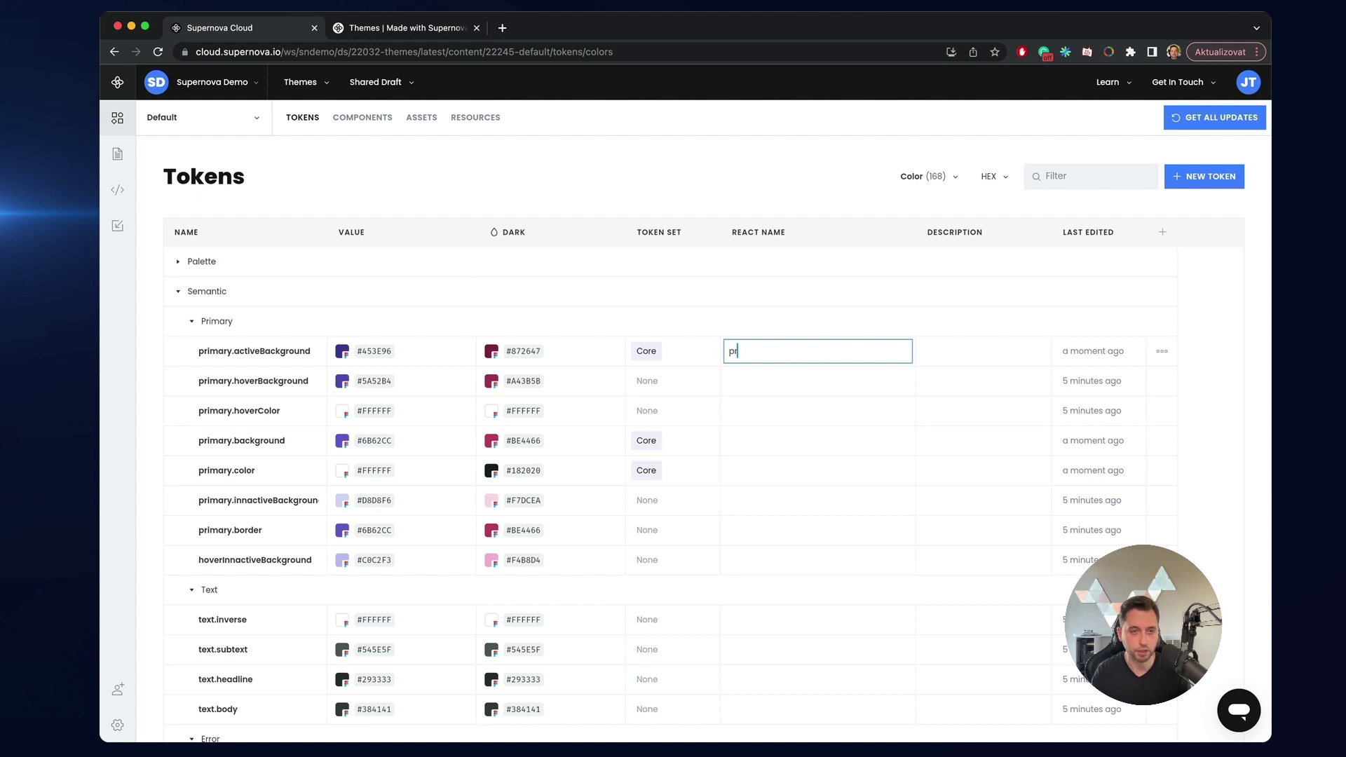
type("imary-activeBackground")
key("Return")
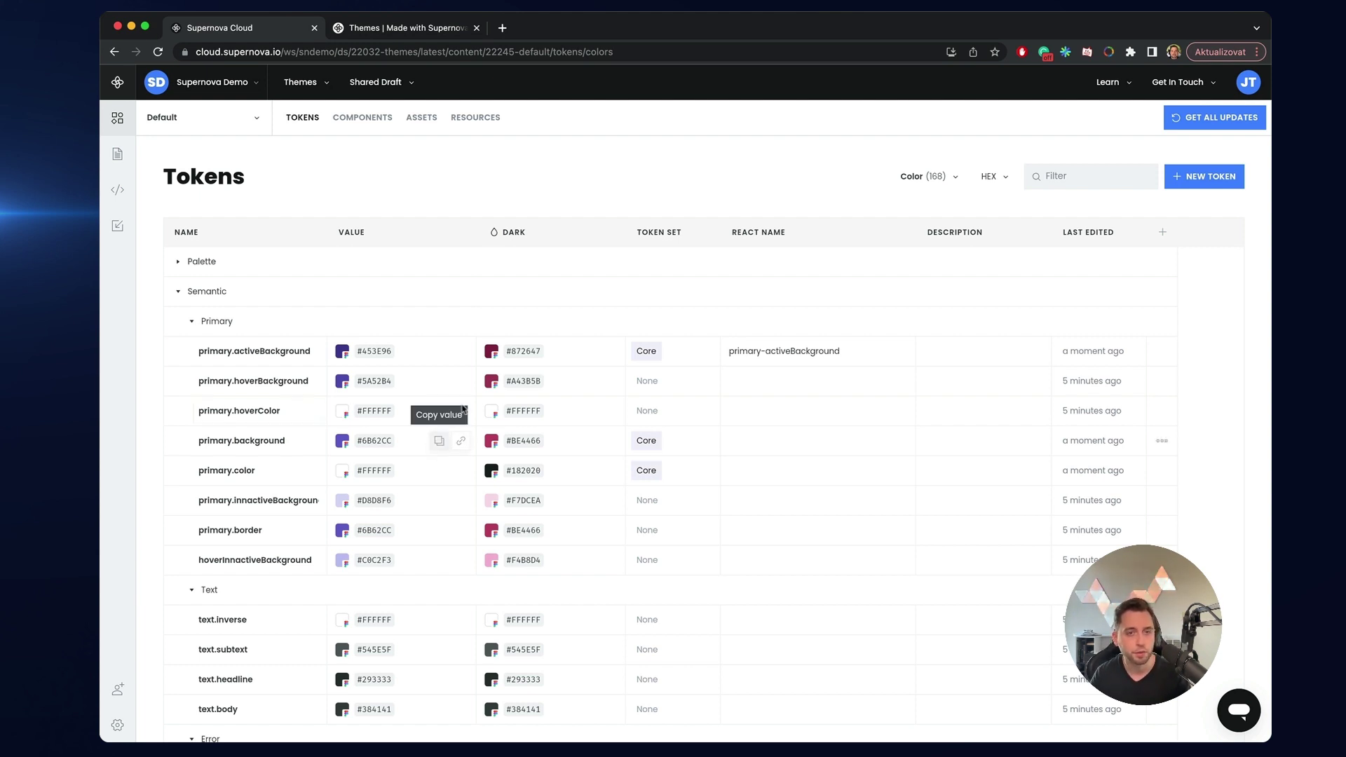
- Expand and review the Palette tokens, and examine the default and dark color pairs on the published Themes documentation page
left_click(177, 264)
scroll(449, 394, "down", 10)
scroll(457, 406, "up", 10)
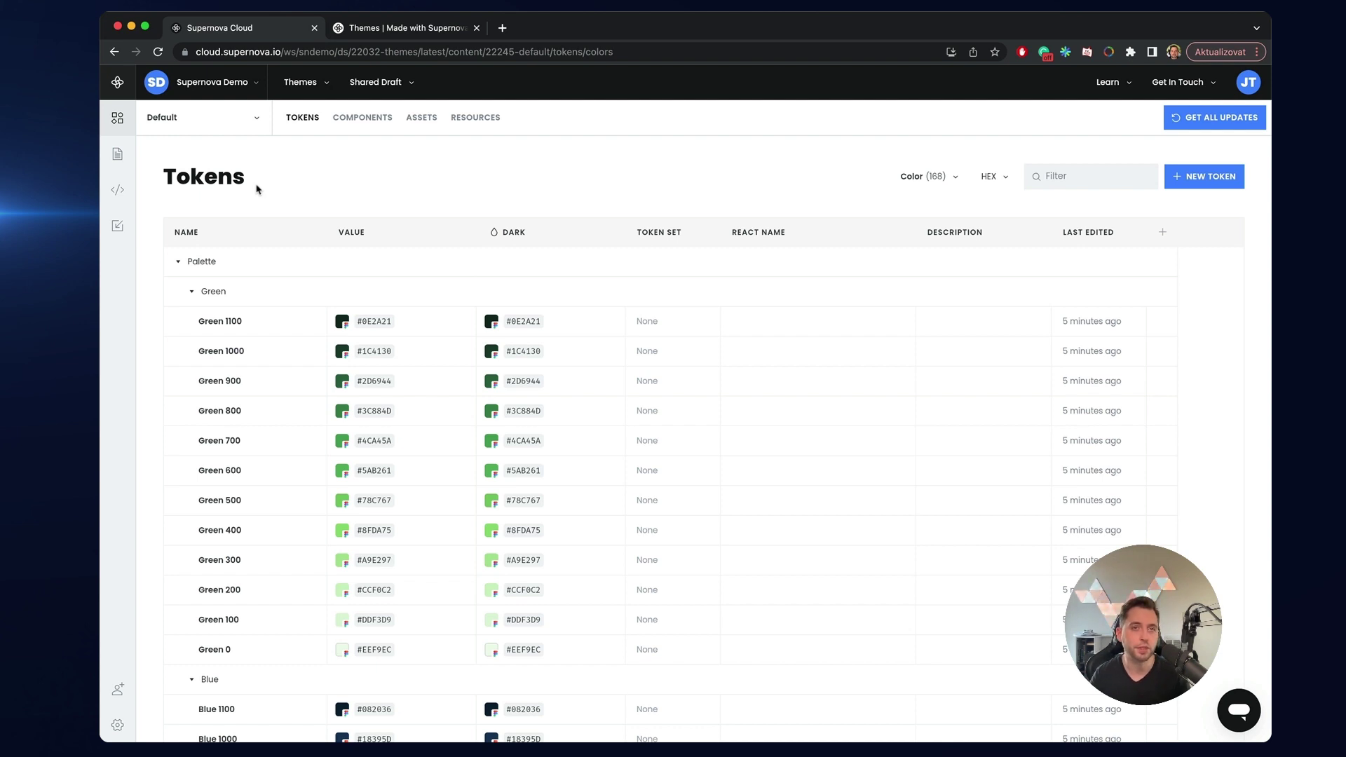
left_click(389, 31)
scroll(726, 401, "down", 5)
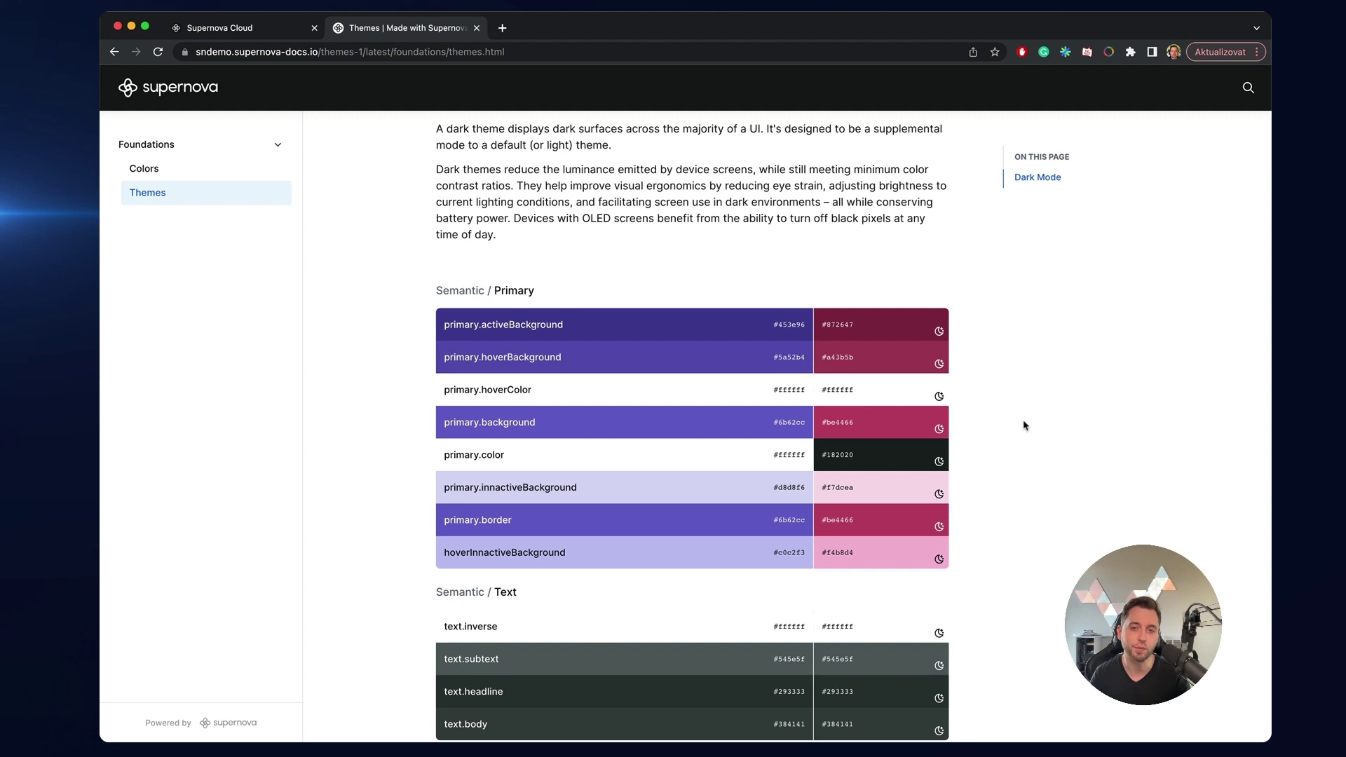
- Return to Supernova Cloud and add a Token Group block with the Semantic color tokens at the end of the Colors documentation page
left_click(260, 34)
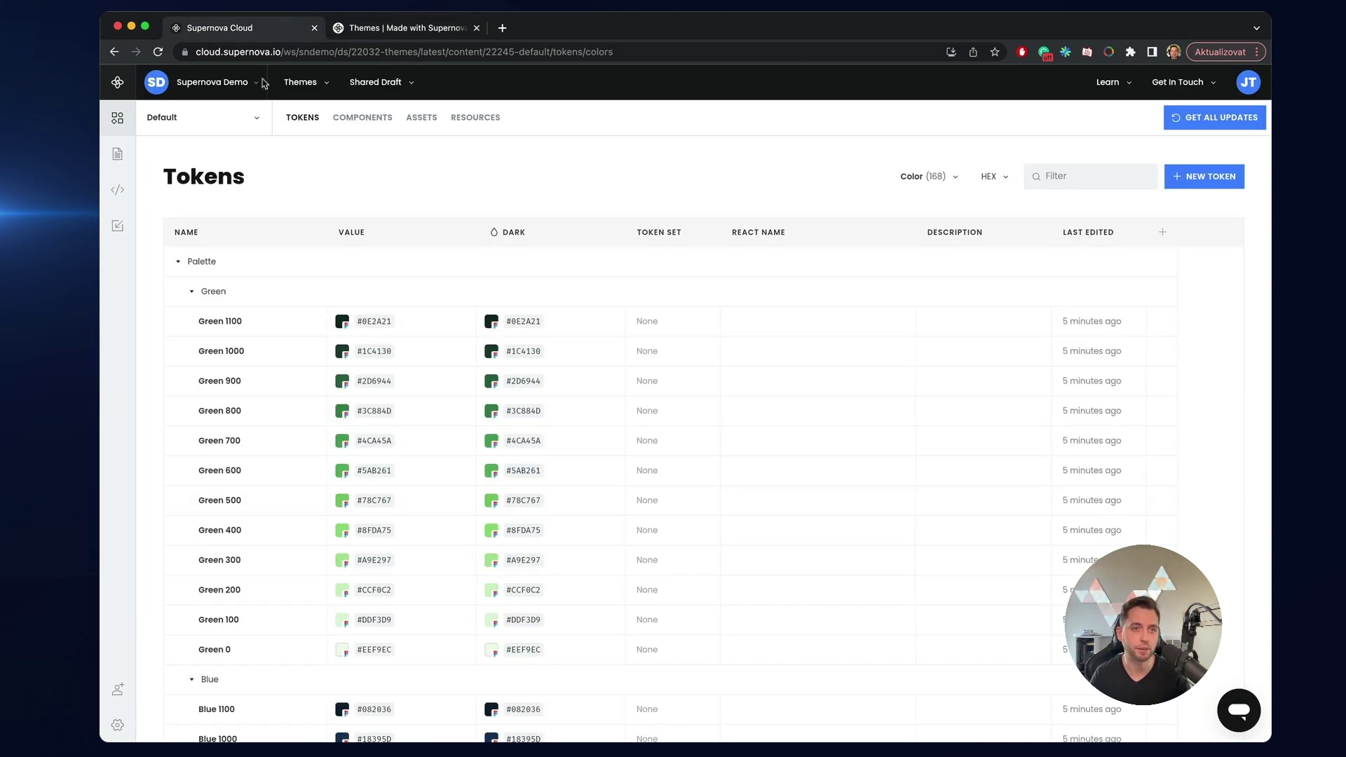
left_click(118, 155)
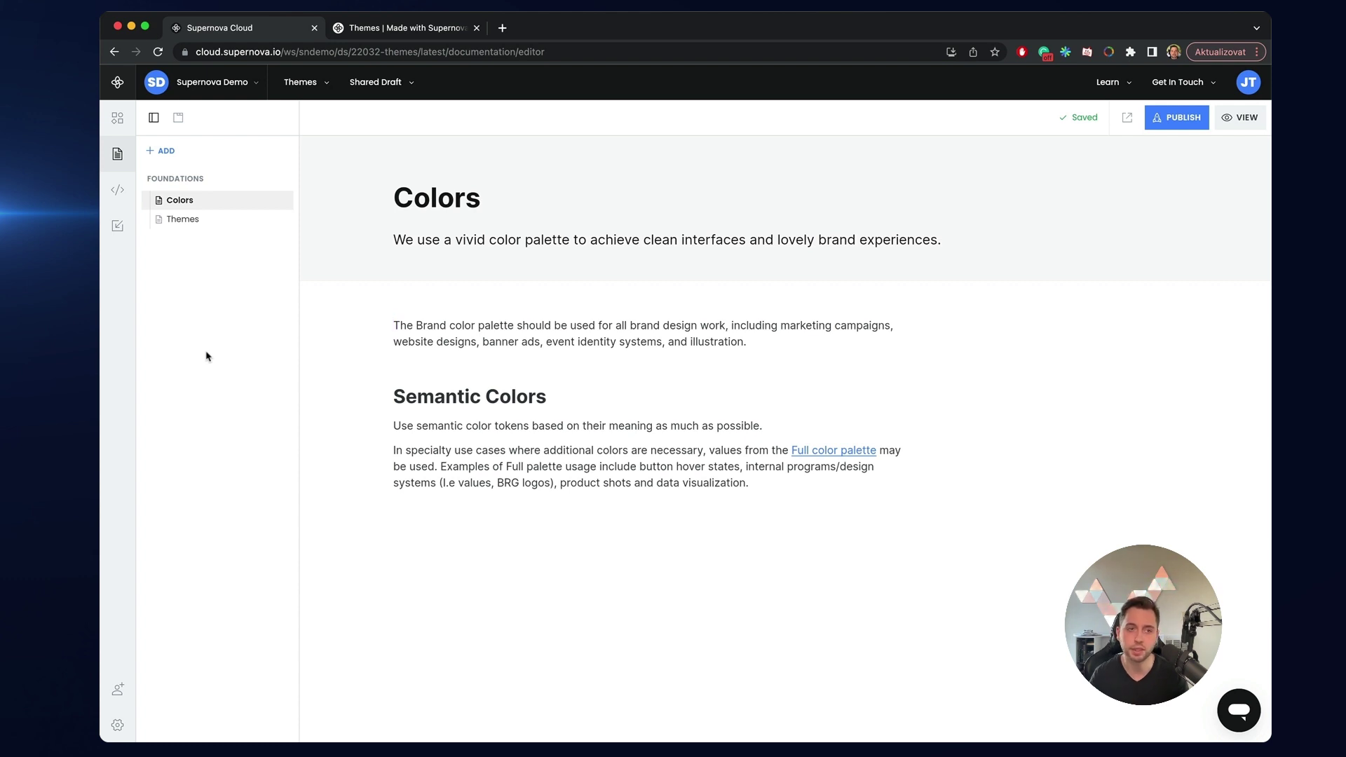
key("super+Down")
key("Return")
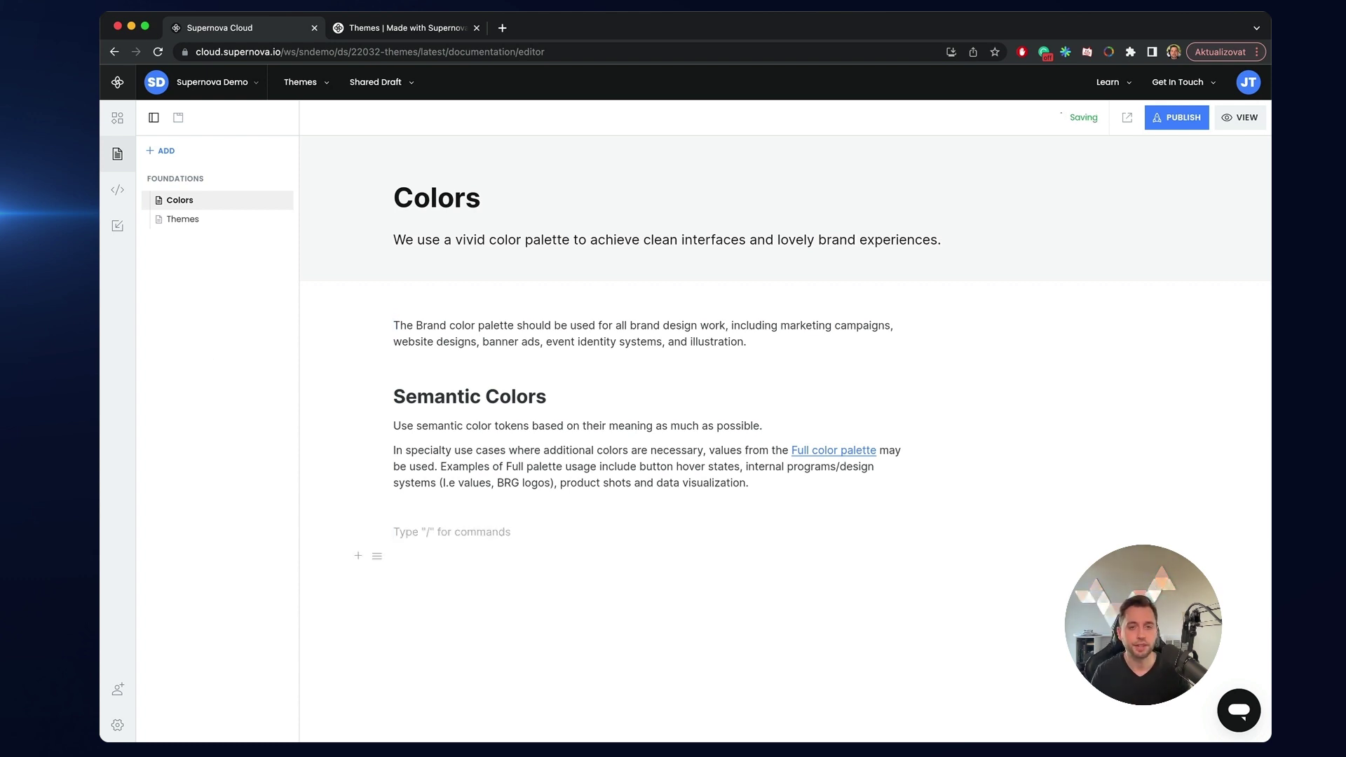
type("/token")
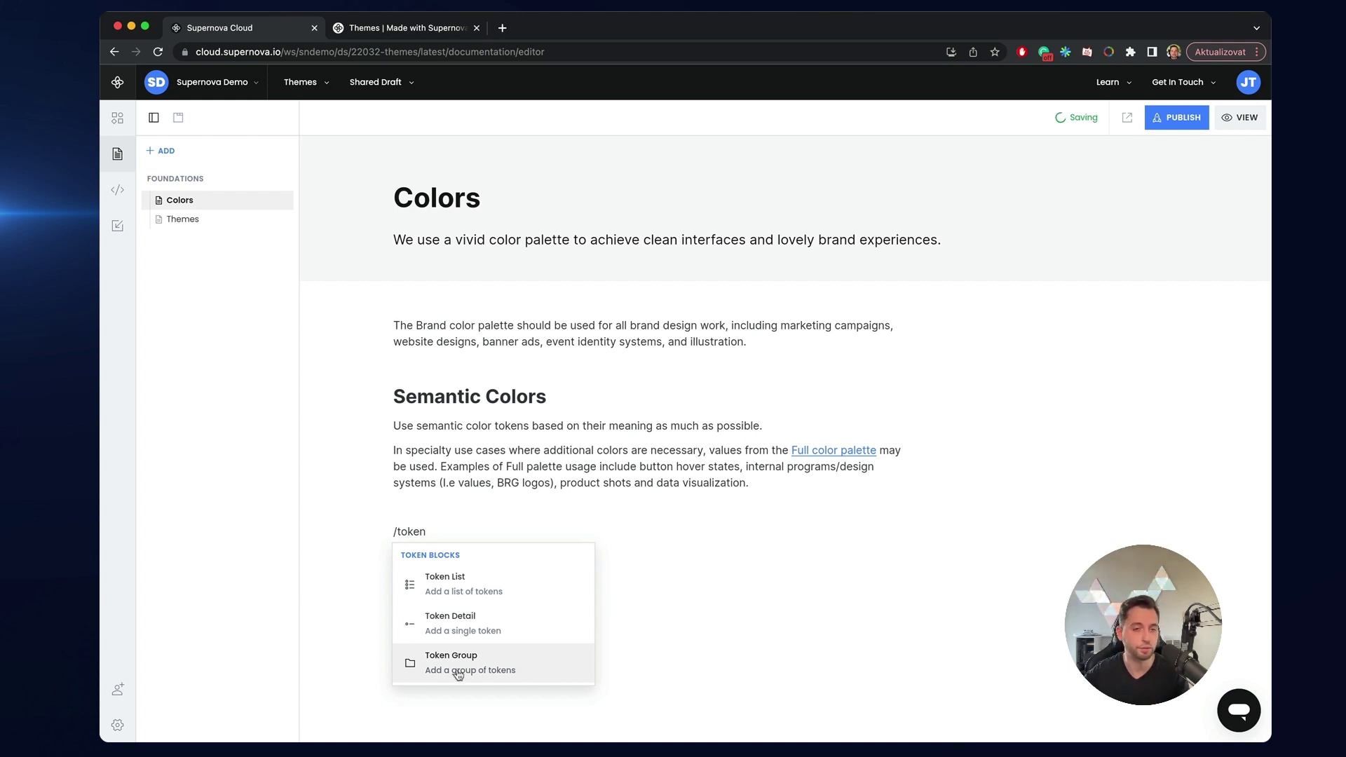
left_click(477, 676)
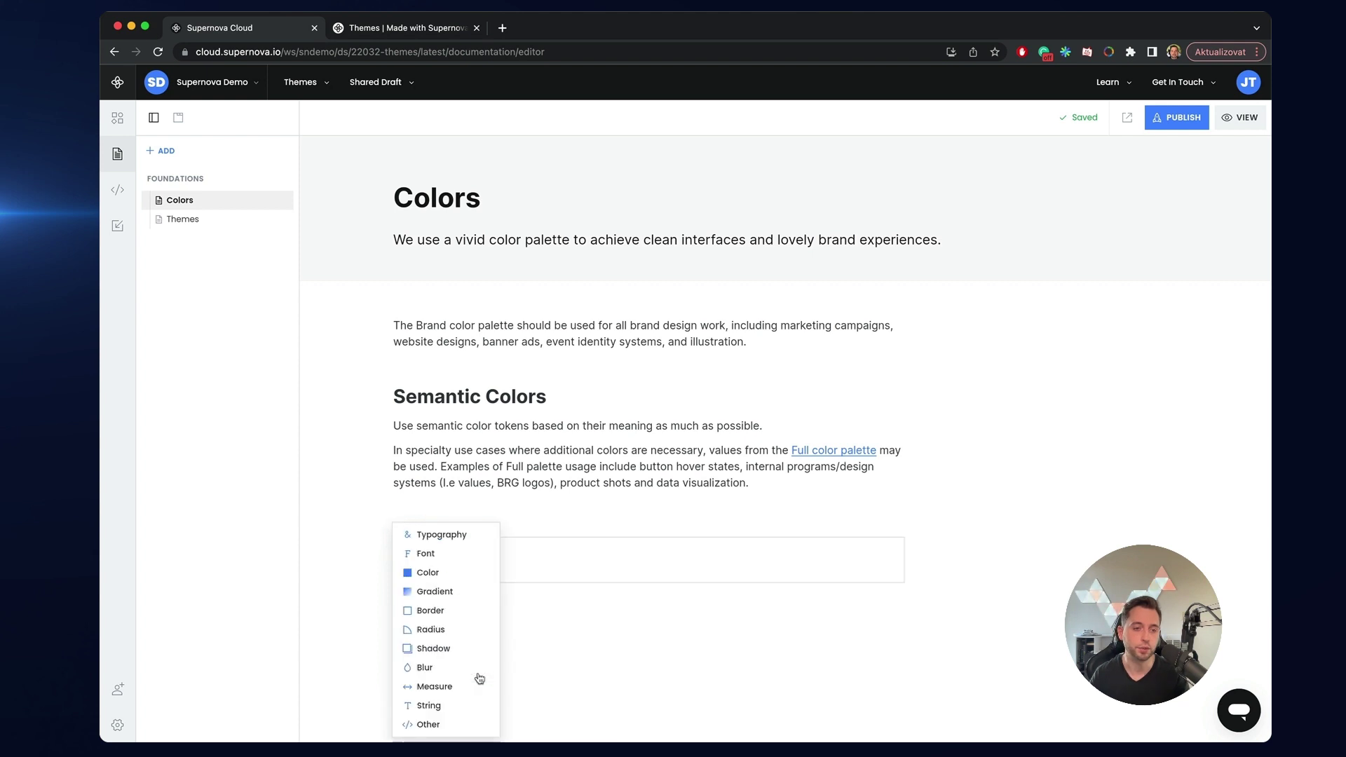
left_click(435, 572)
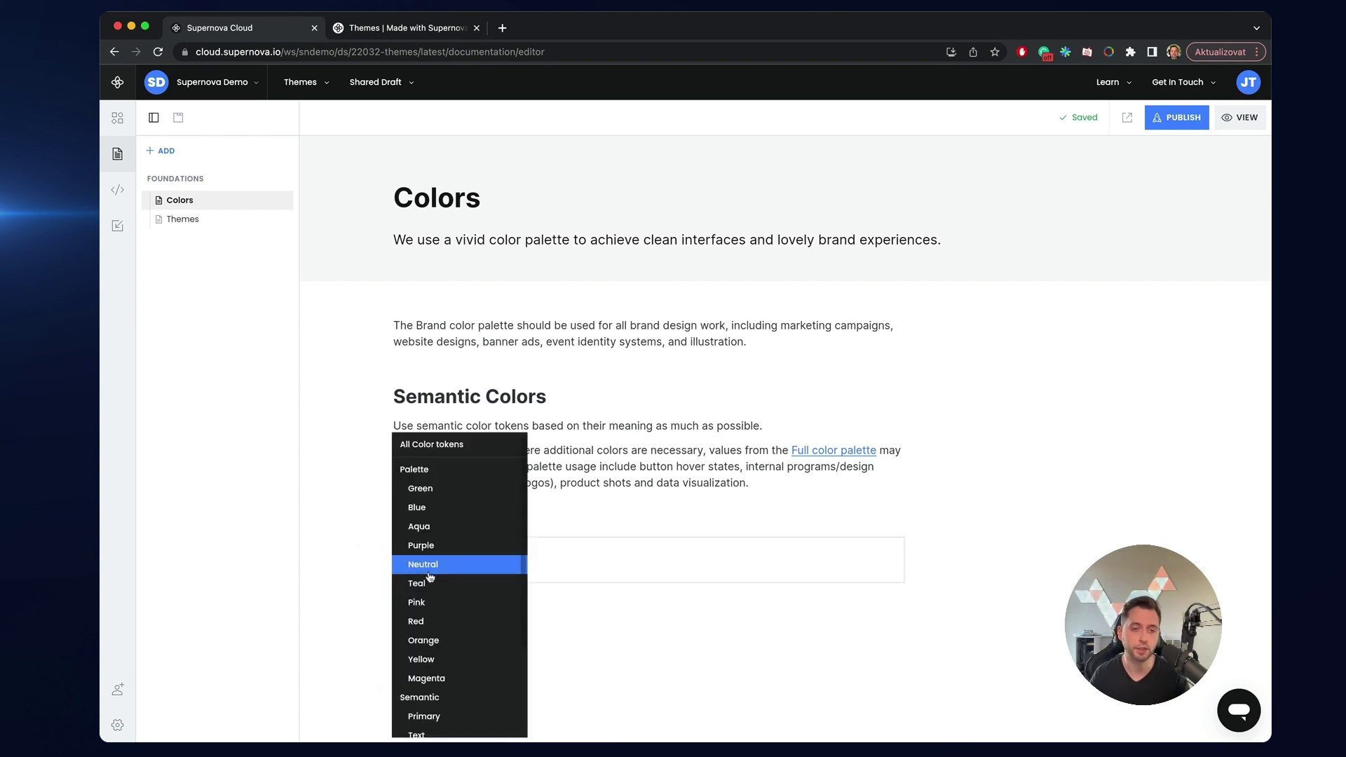
scroll(427, 582, "down", 3)
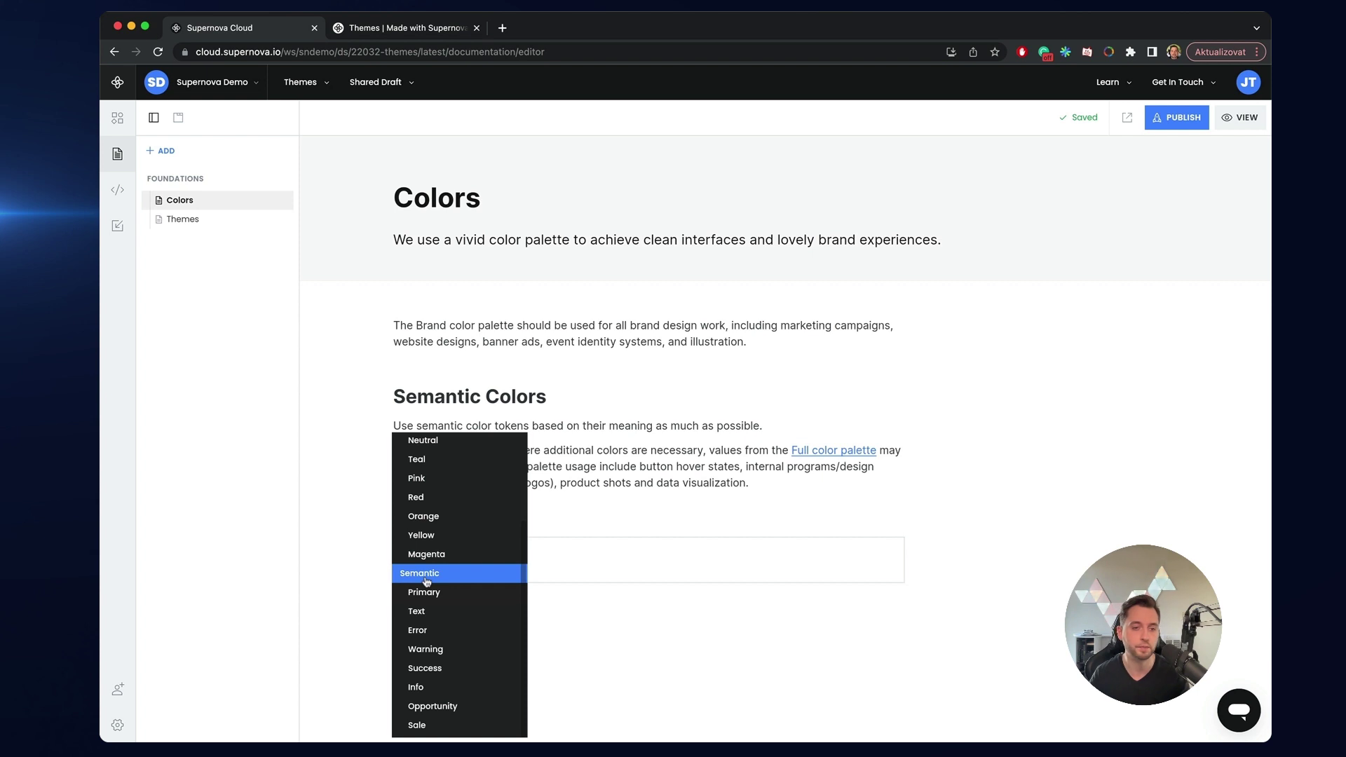
left_click(426, 581)
- Review the Semantic token group block on the Colors page, from the Primary subgroup through Sale
scroll(1043, 591, "down", 5)
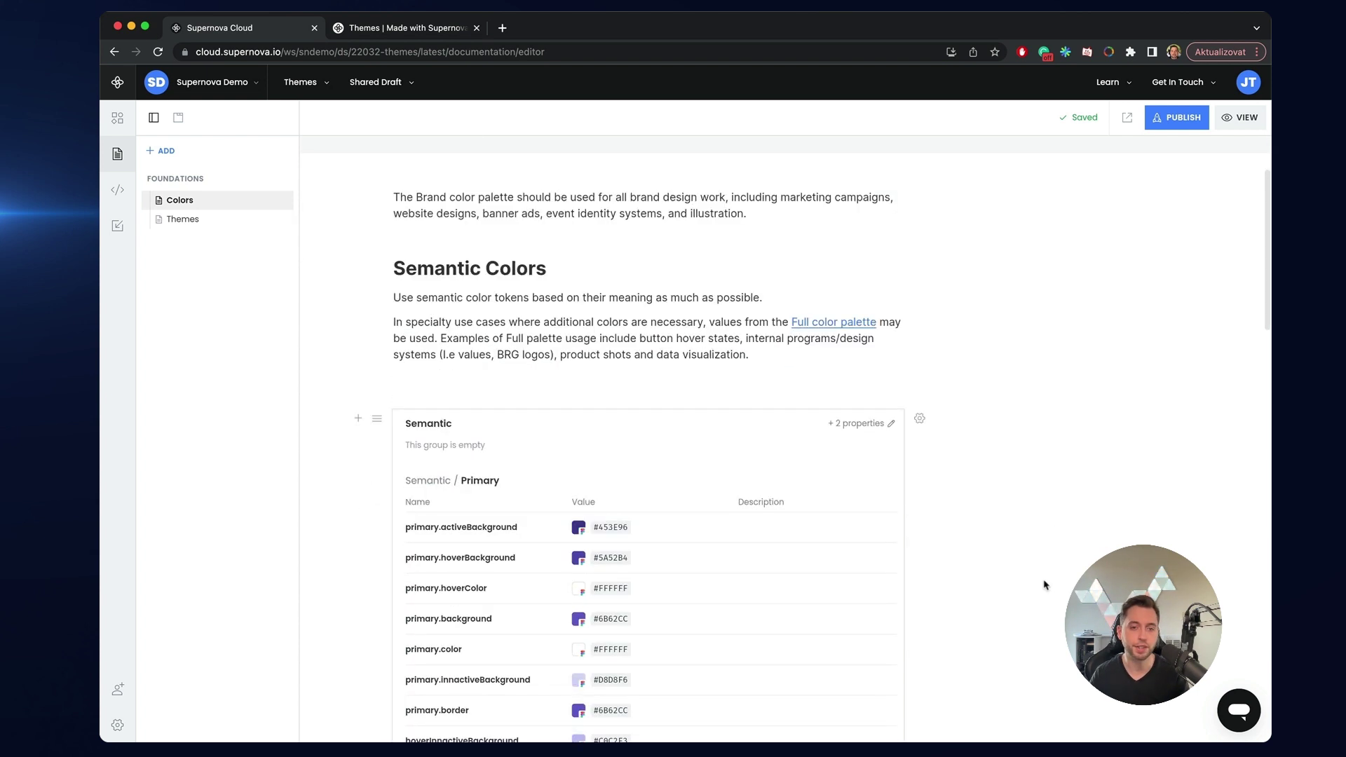
scroll(1042, 591, "down", 20)
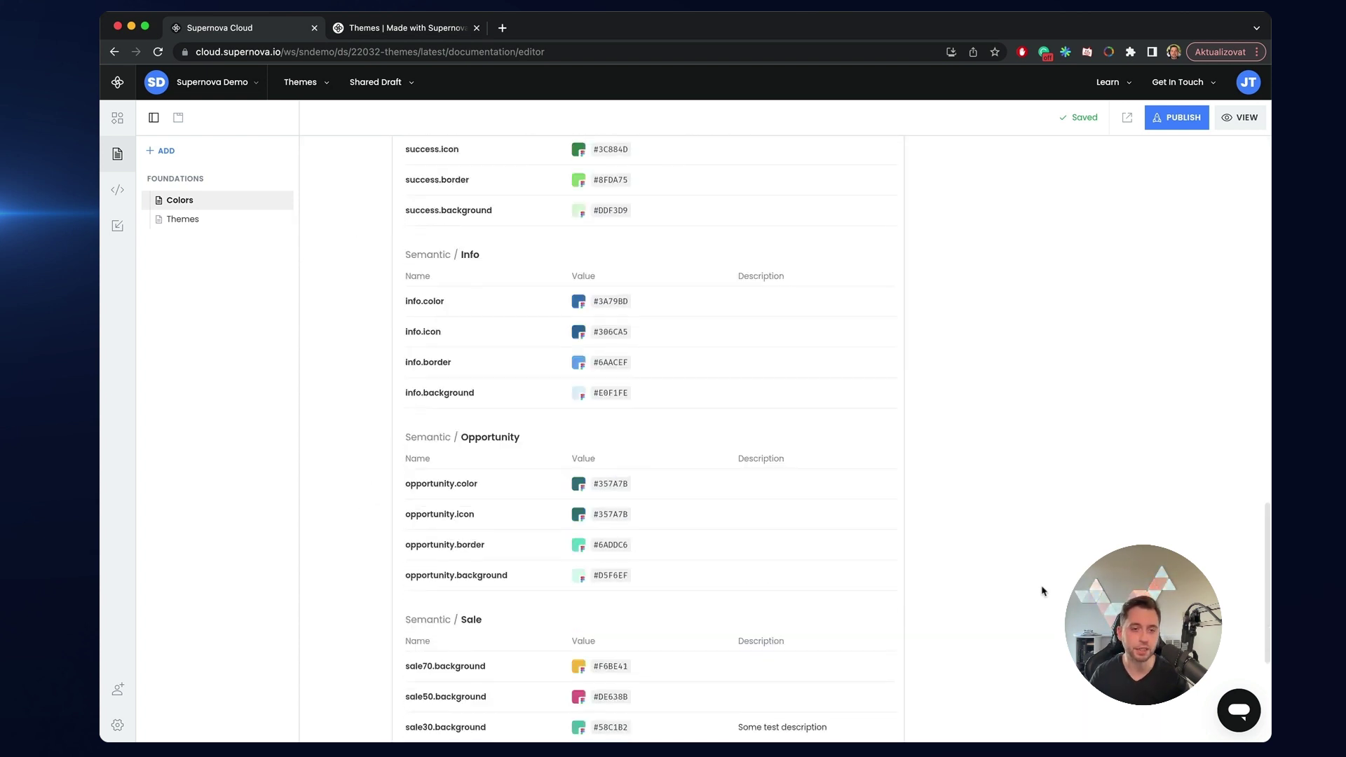
scroll(1043, 589, "up", 17)
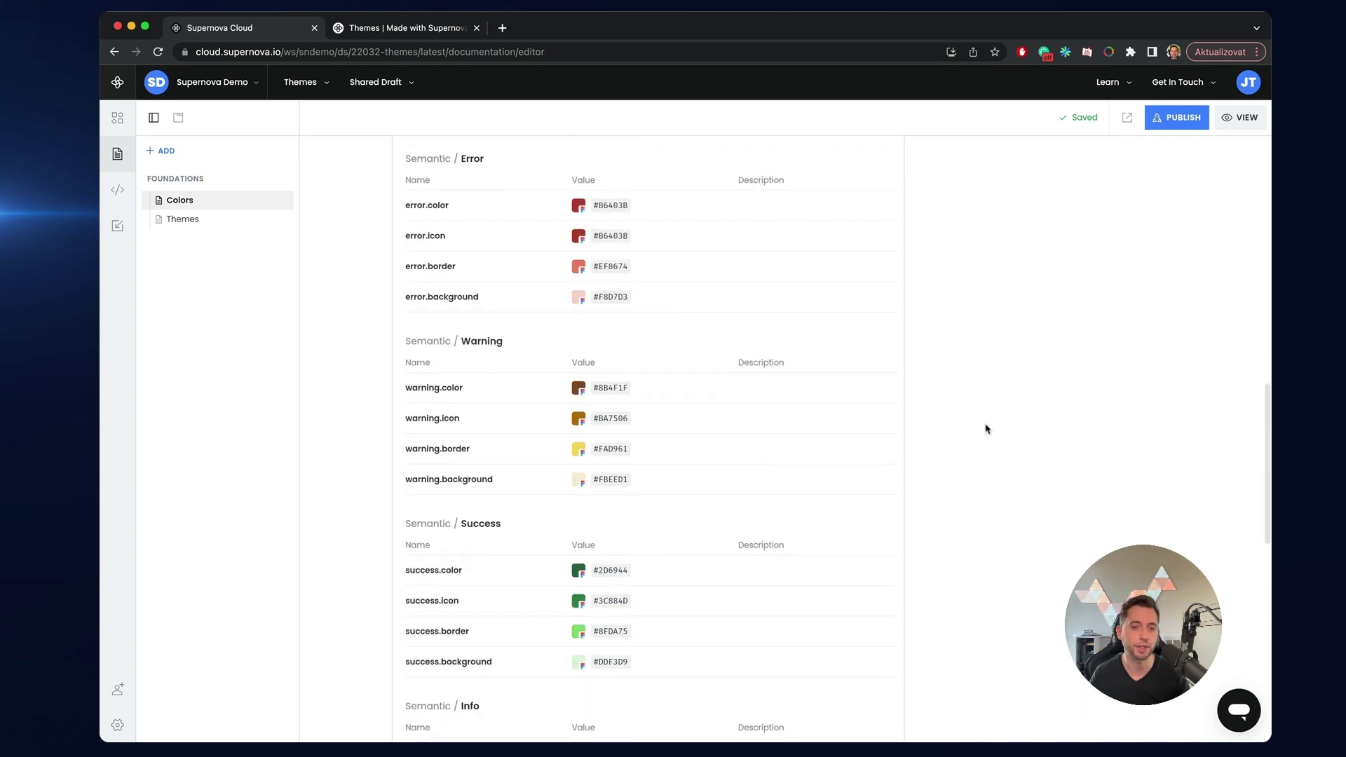
scroll(987, 430, "up", 4)
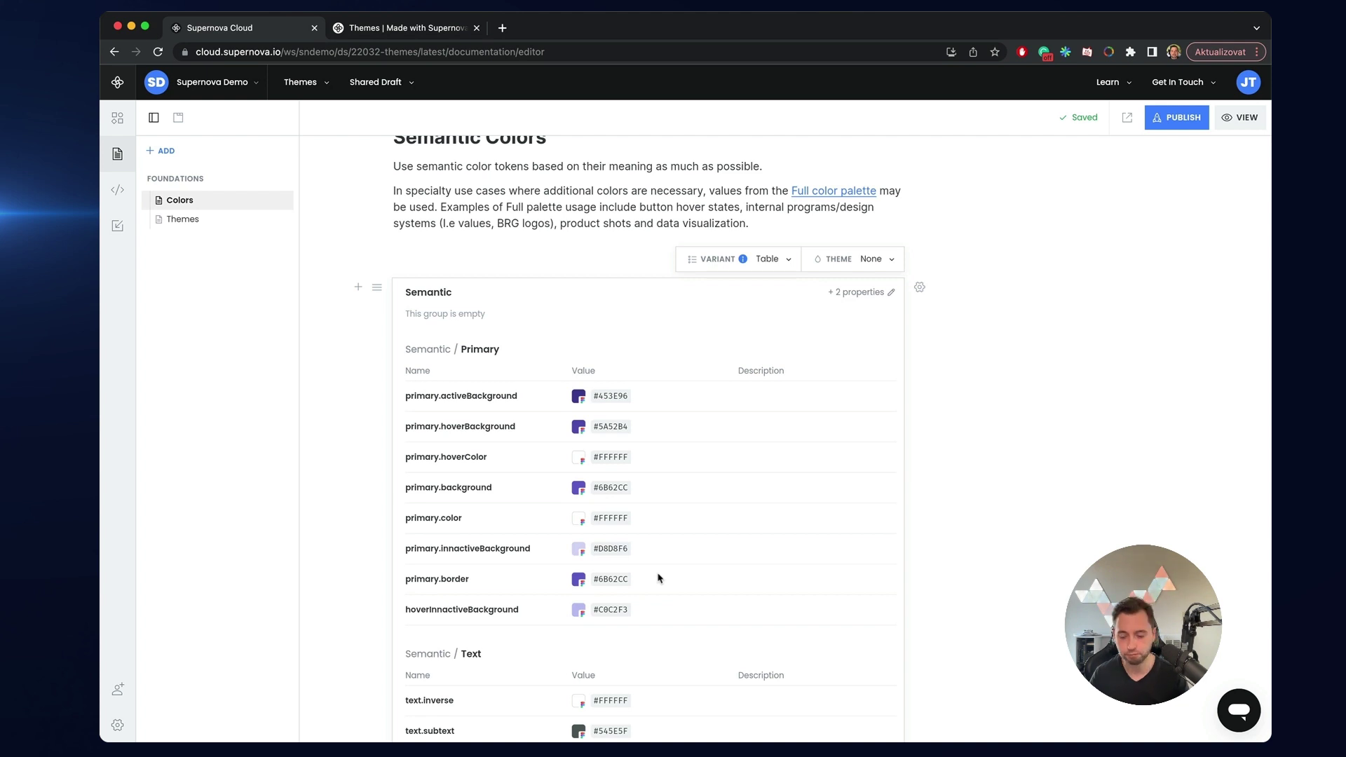
scroll(657, 577, "up", 5)
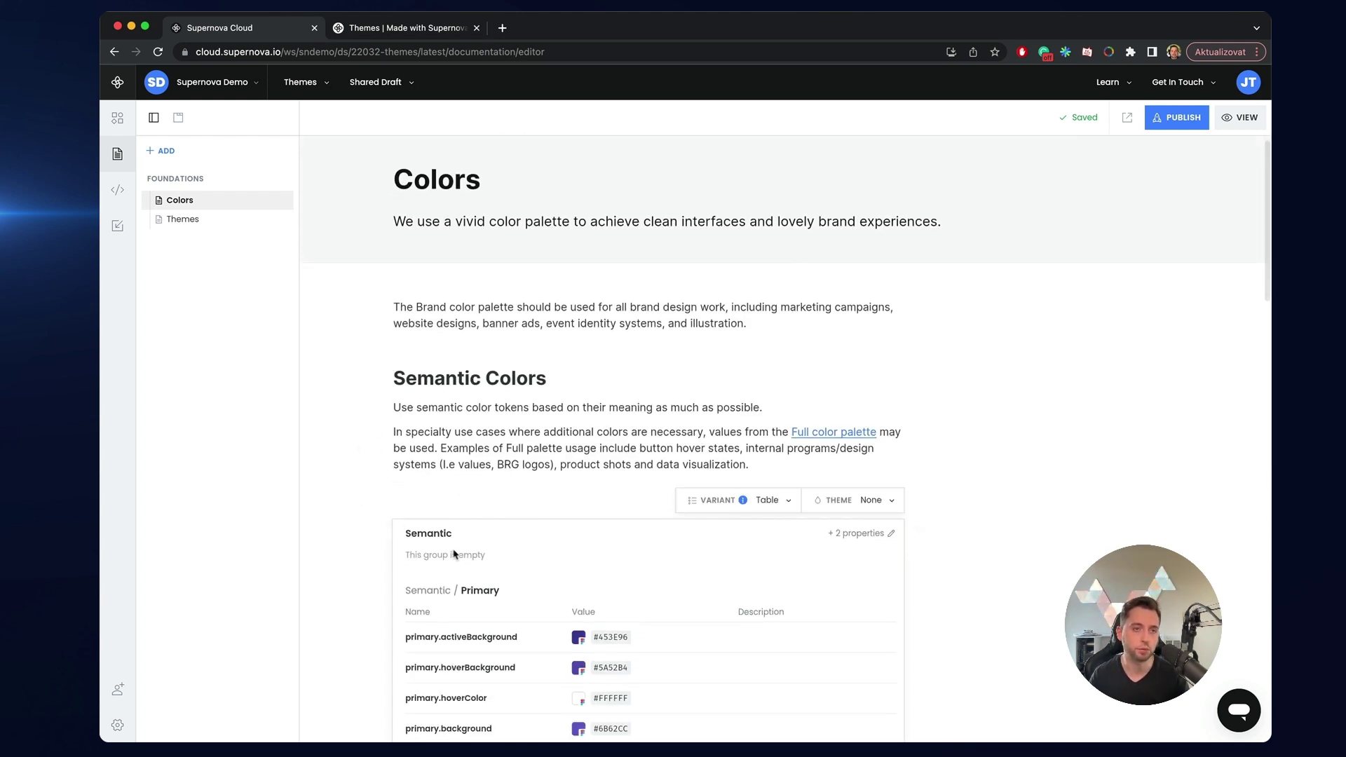
scroll(511, 518, "down", 4)
mouse_move(511, 421)
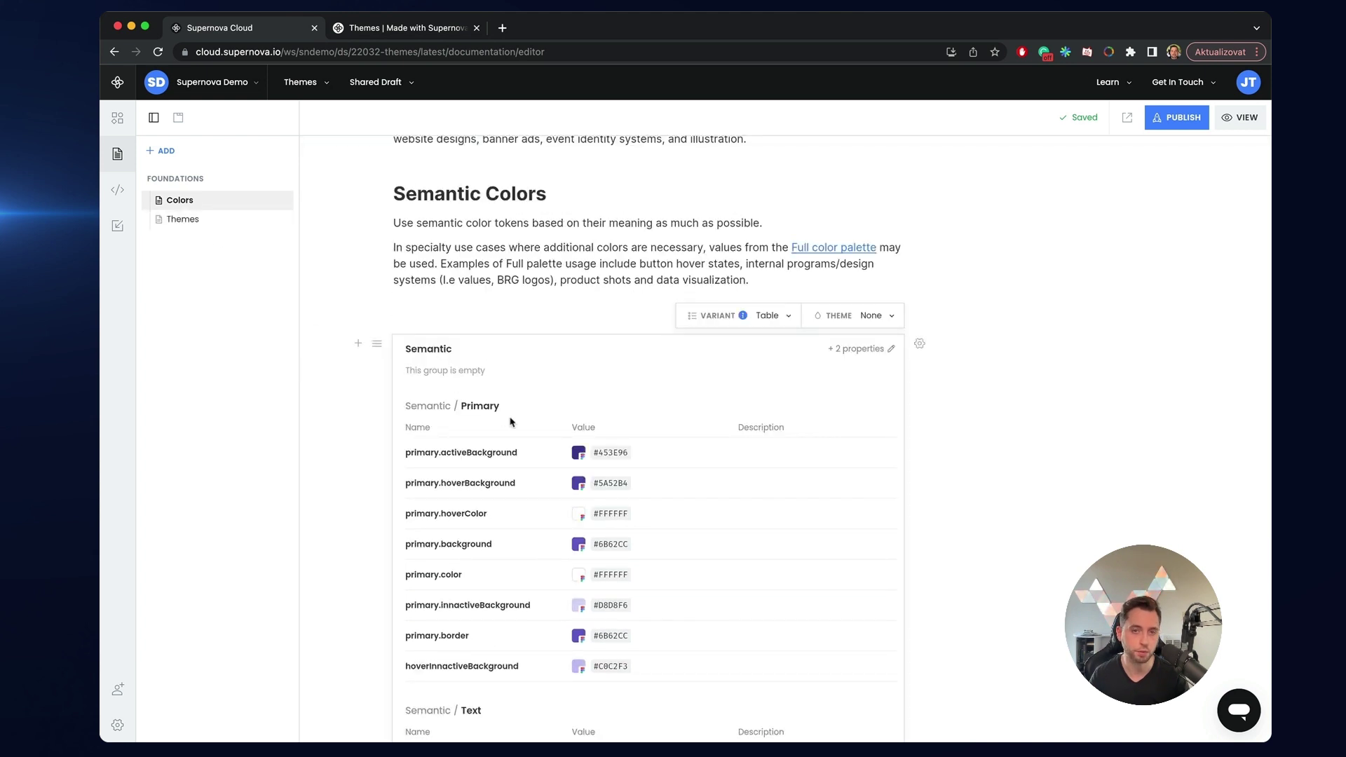
- Set the Semantic token group block on the Colors page to the Grid (2 column) variant and publish the documentation
left_click(783, 325)
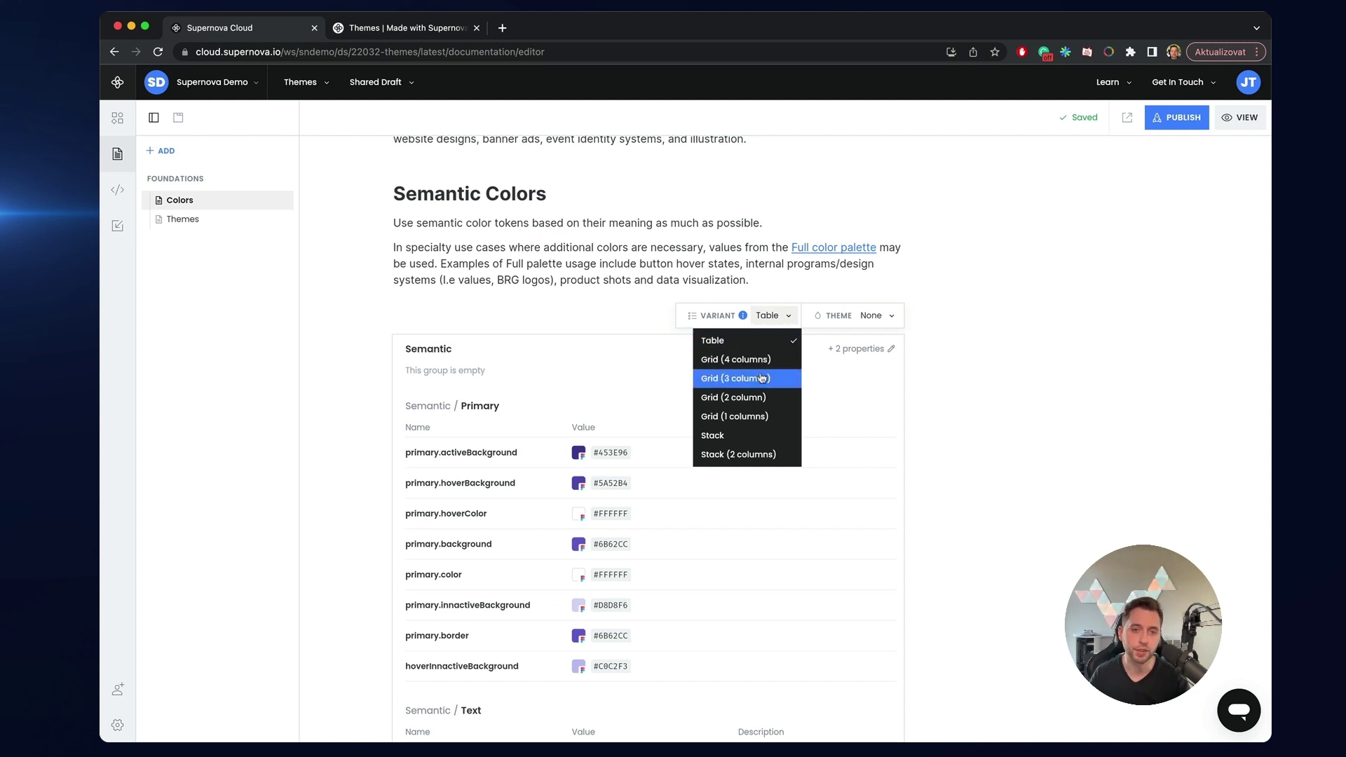
key("Escape")
mouse_move(873, 404)
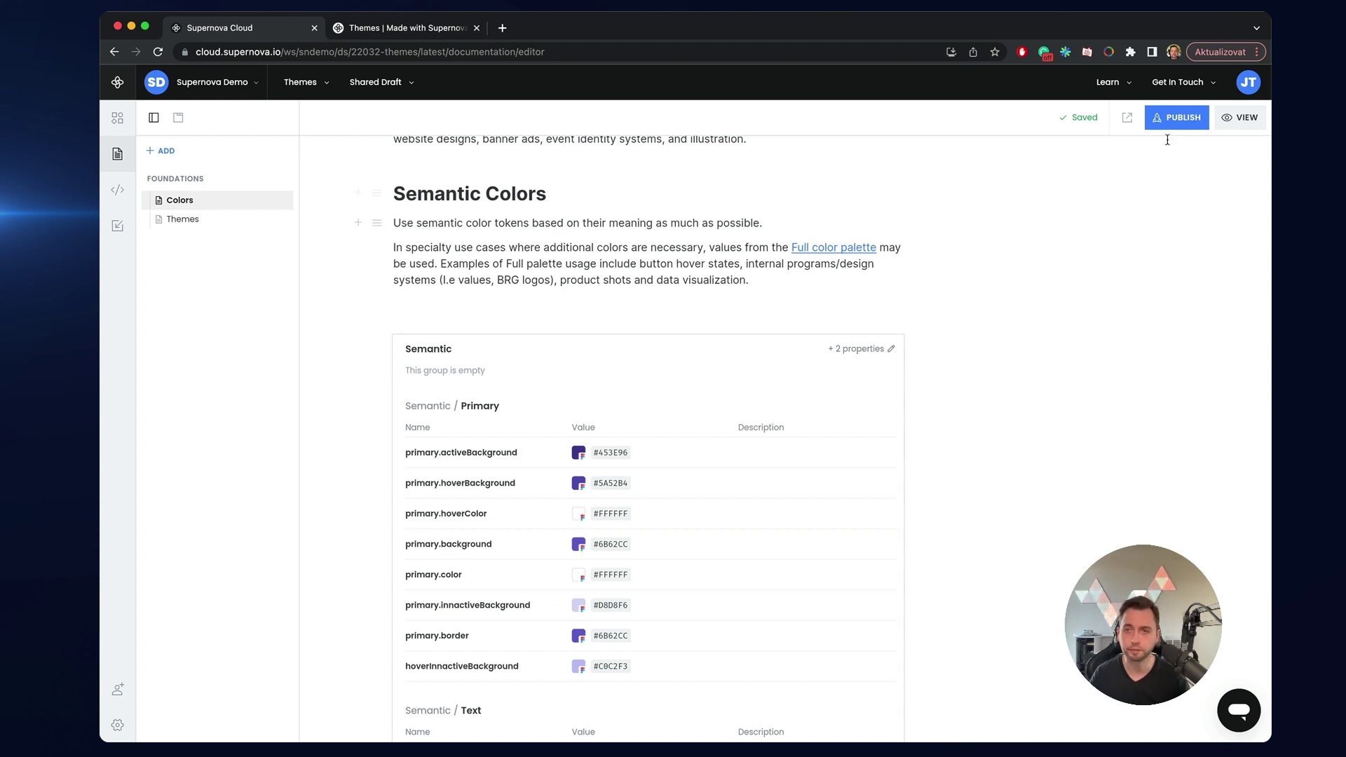
left_click(1178, 118)
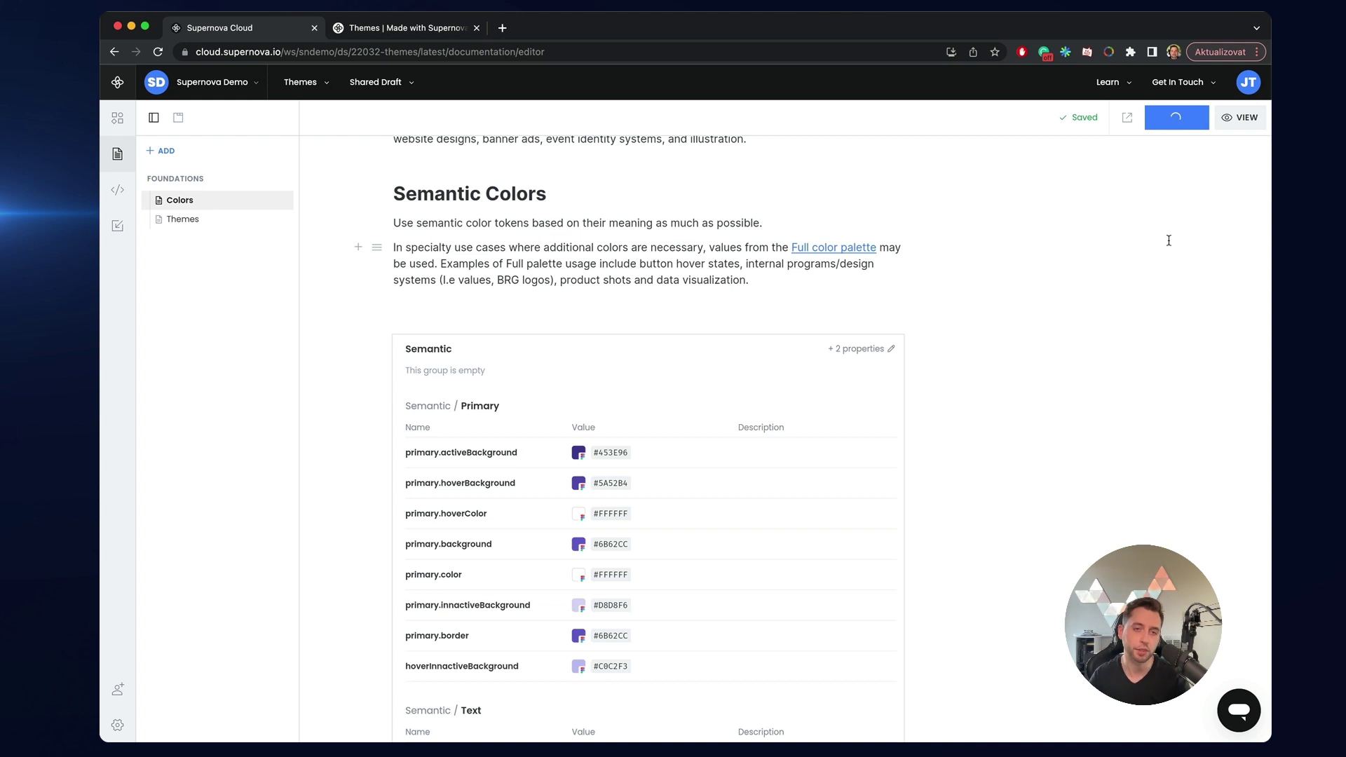
scroll(1094, 351, "up", 2)
scroll(1072, 434, "down", 3)
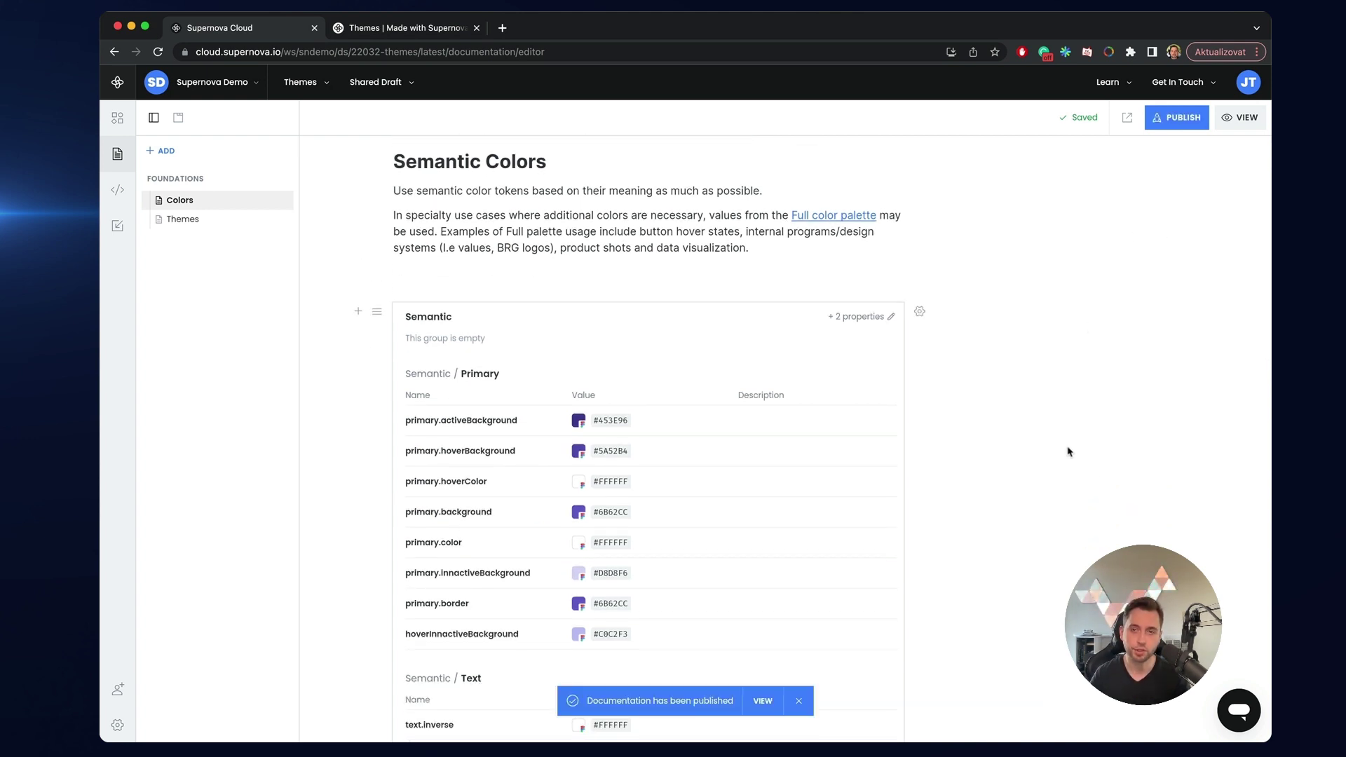
- Open the published Colors page and review the Semantic color swatches and their Token set and React Name properties
left_click(1241, 117)
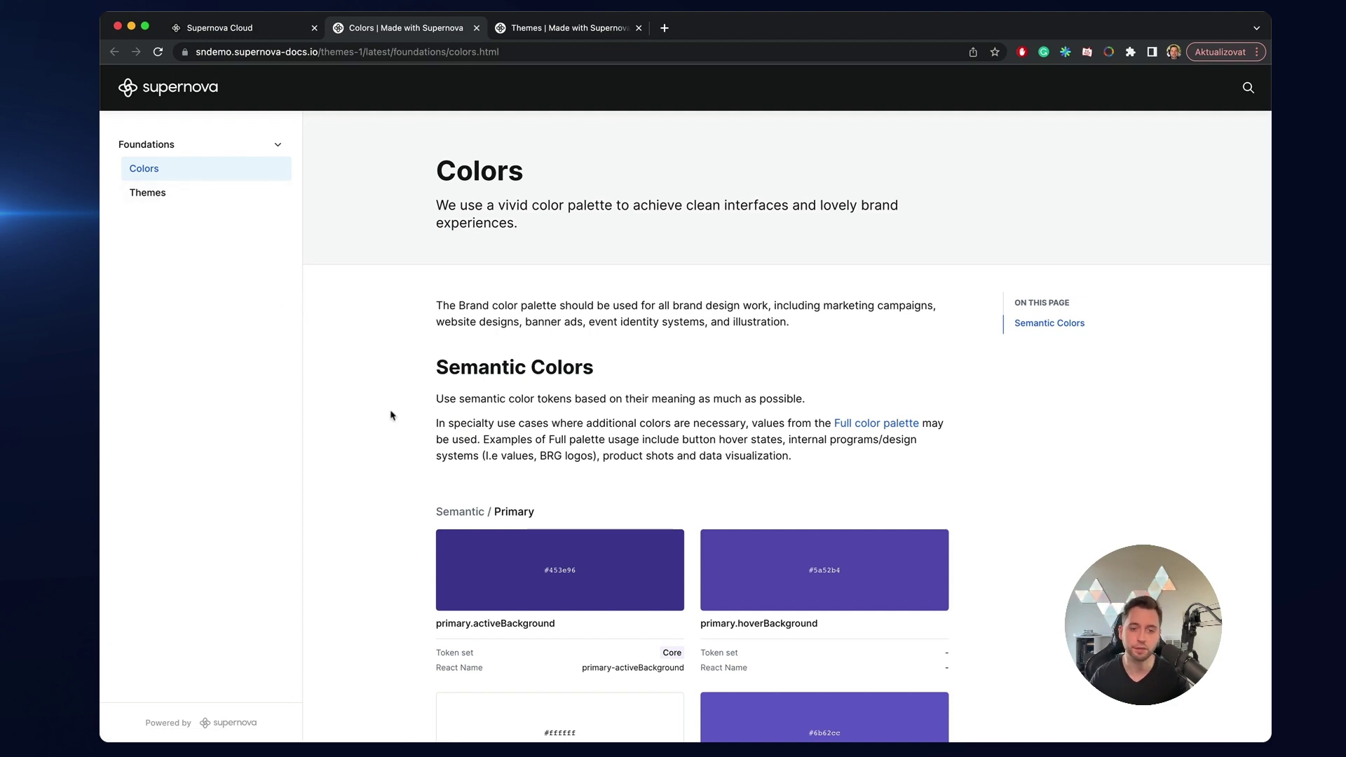
scroll(393, 449, "down", 3)
scroll(390, 457, "up", 3)
scroll(385, 536, "down", 20)
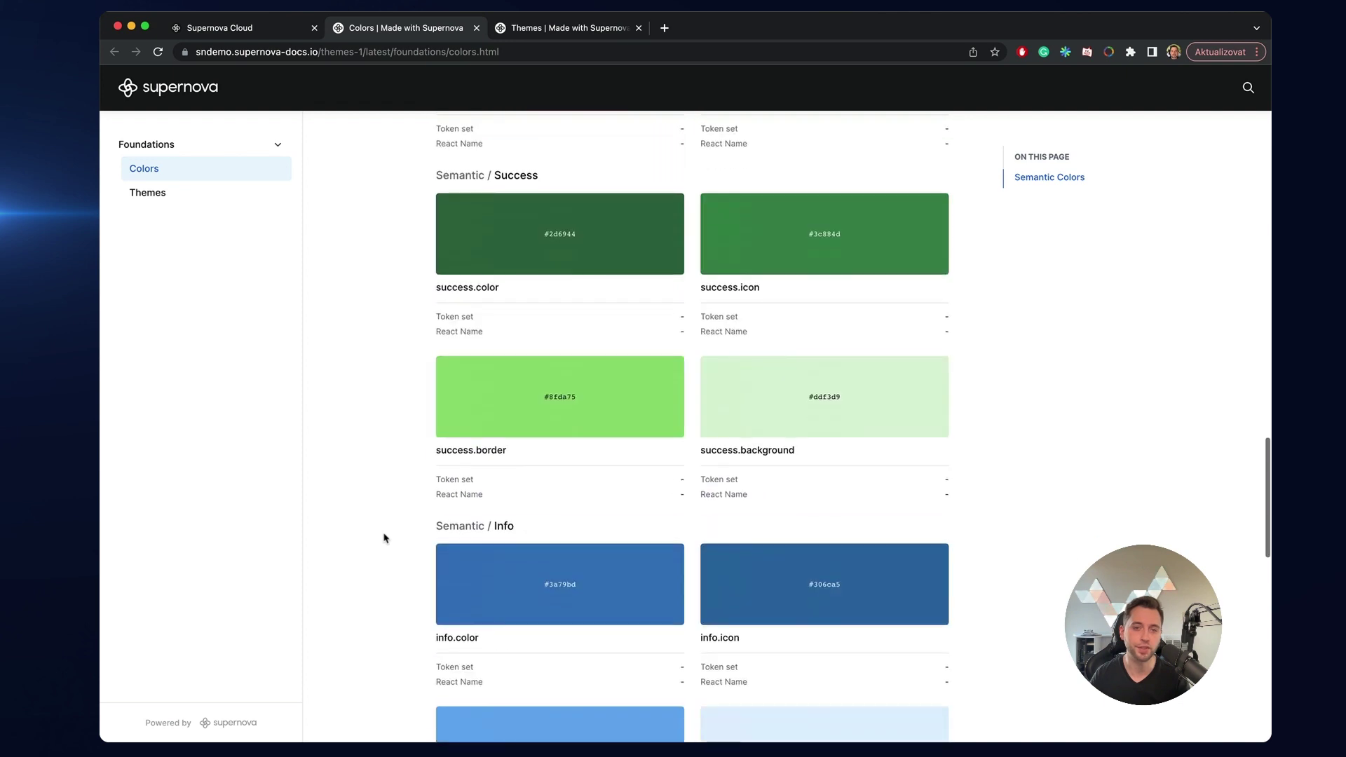
scroll(385, 538, "down", 9)
scroll(354, 490, "up", 9)
scroll(355, 491, "up", 20)
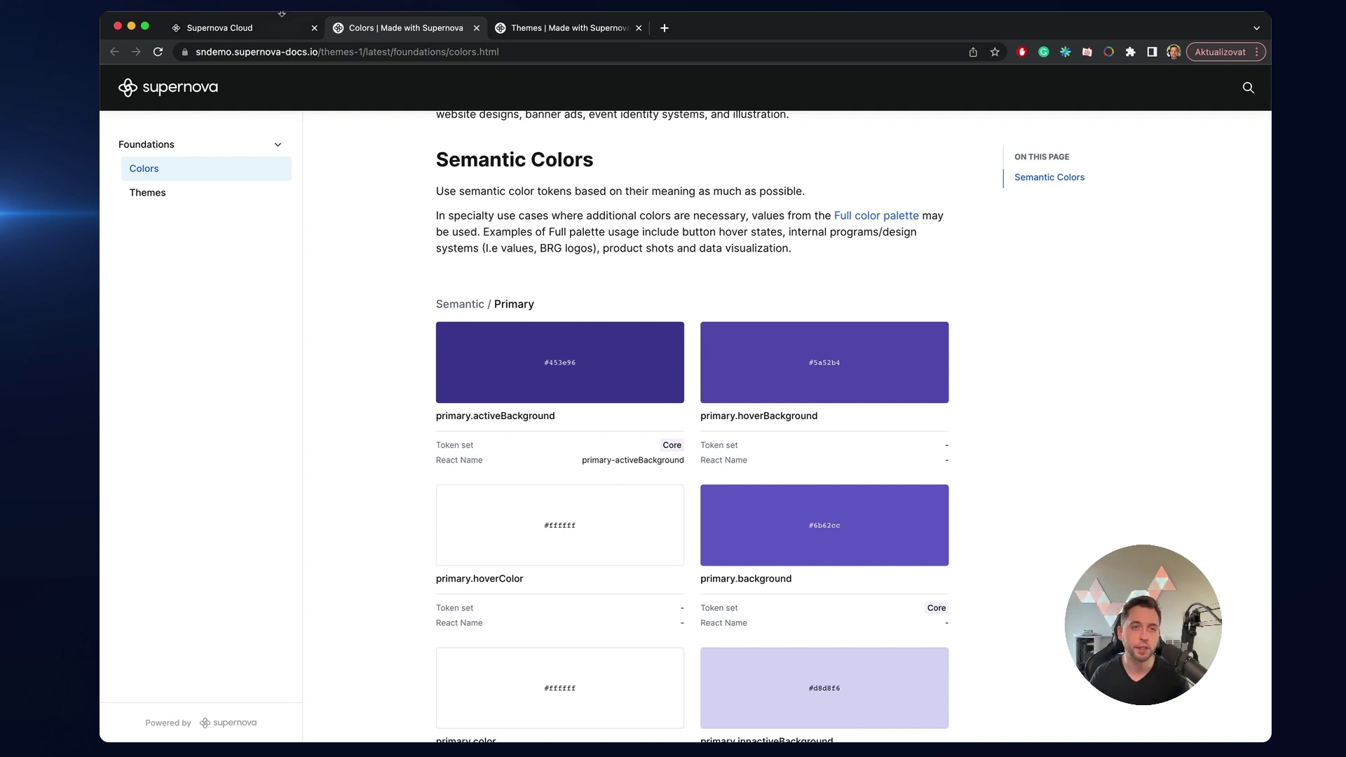
- Return to Supernova Cloud and hide the Token set property in the Semantic block on the Colors page
left_click(266, 31)
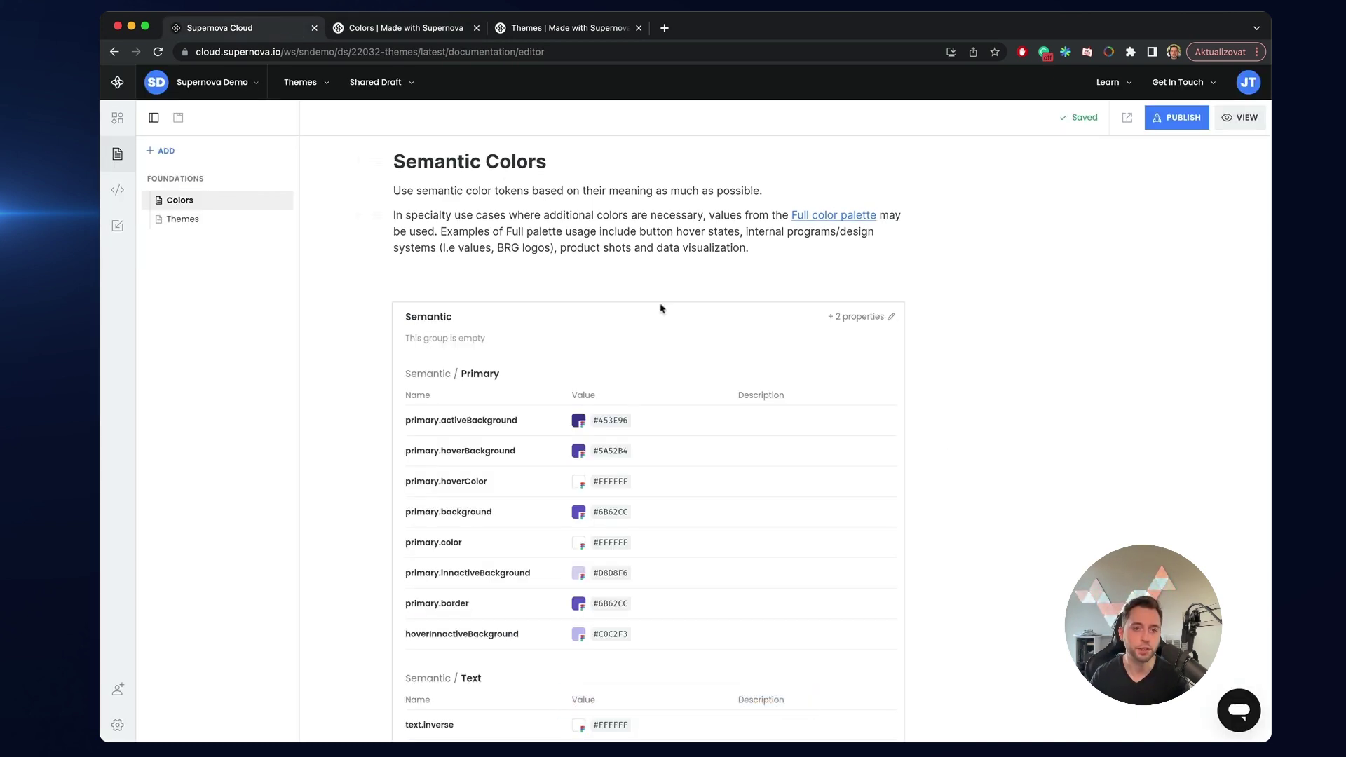
left_click(864, 319)
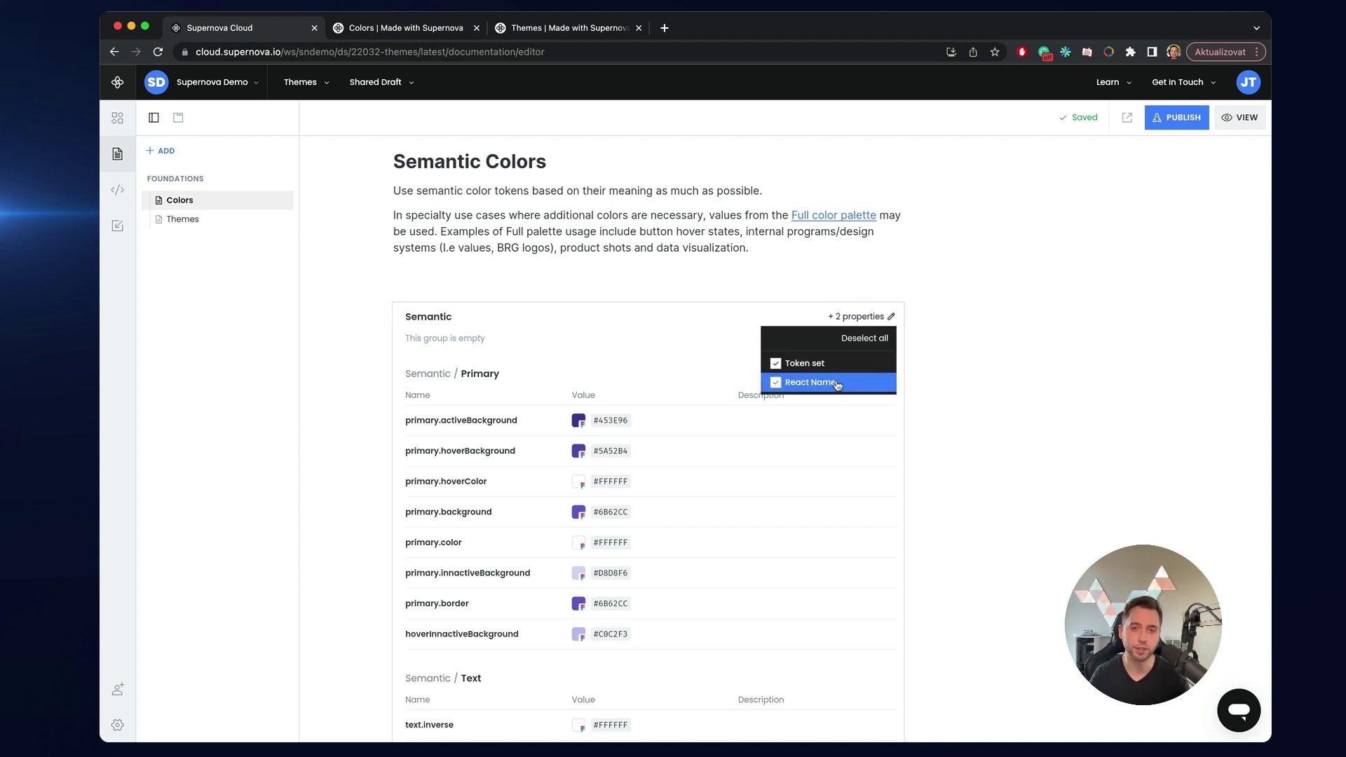
left_click(779, 365)
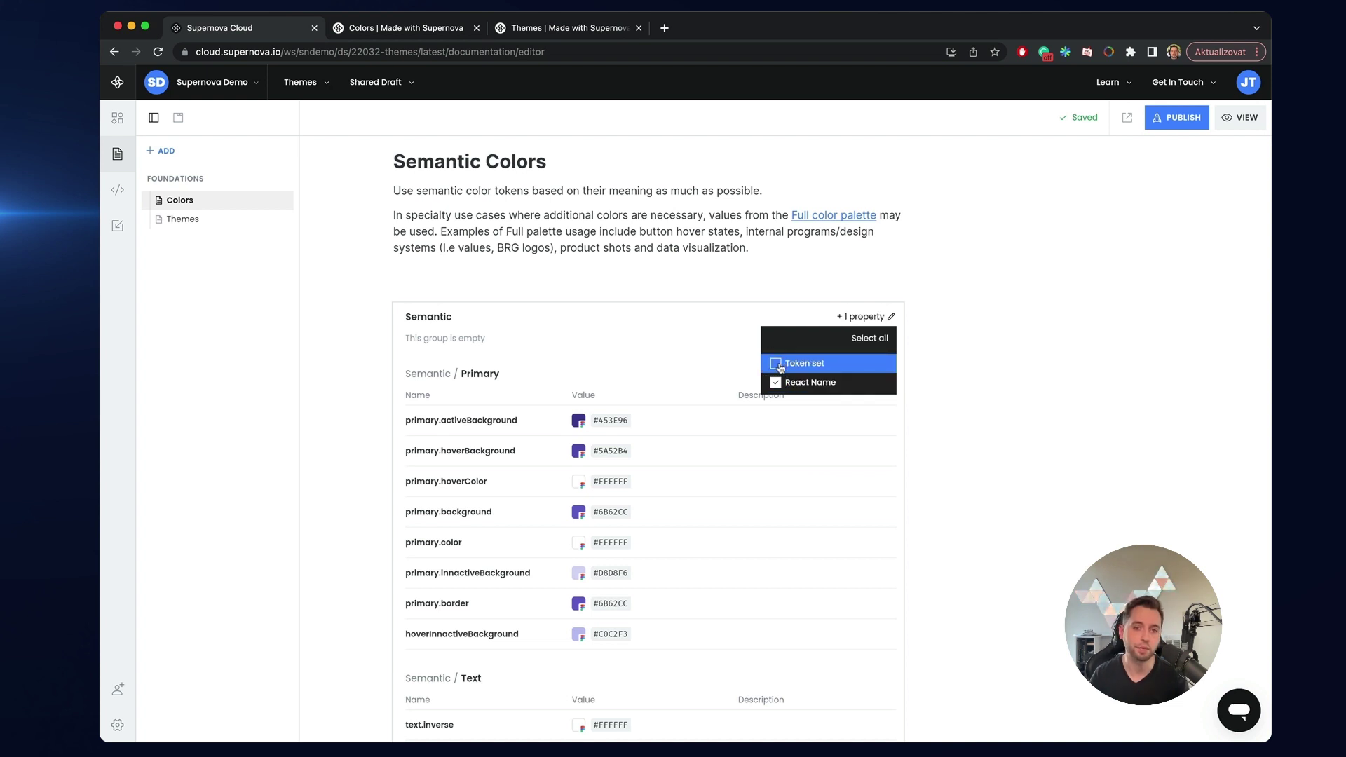
left_click(966, 303)
- Publish the documentation and reload the published Colors page
left_click(1185, 121)
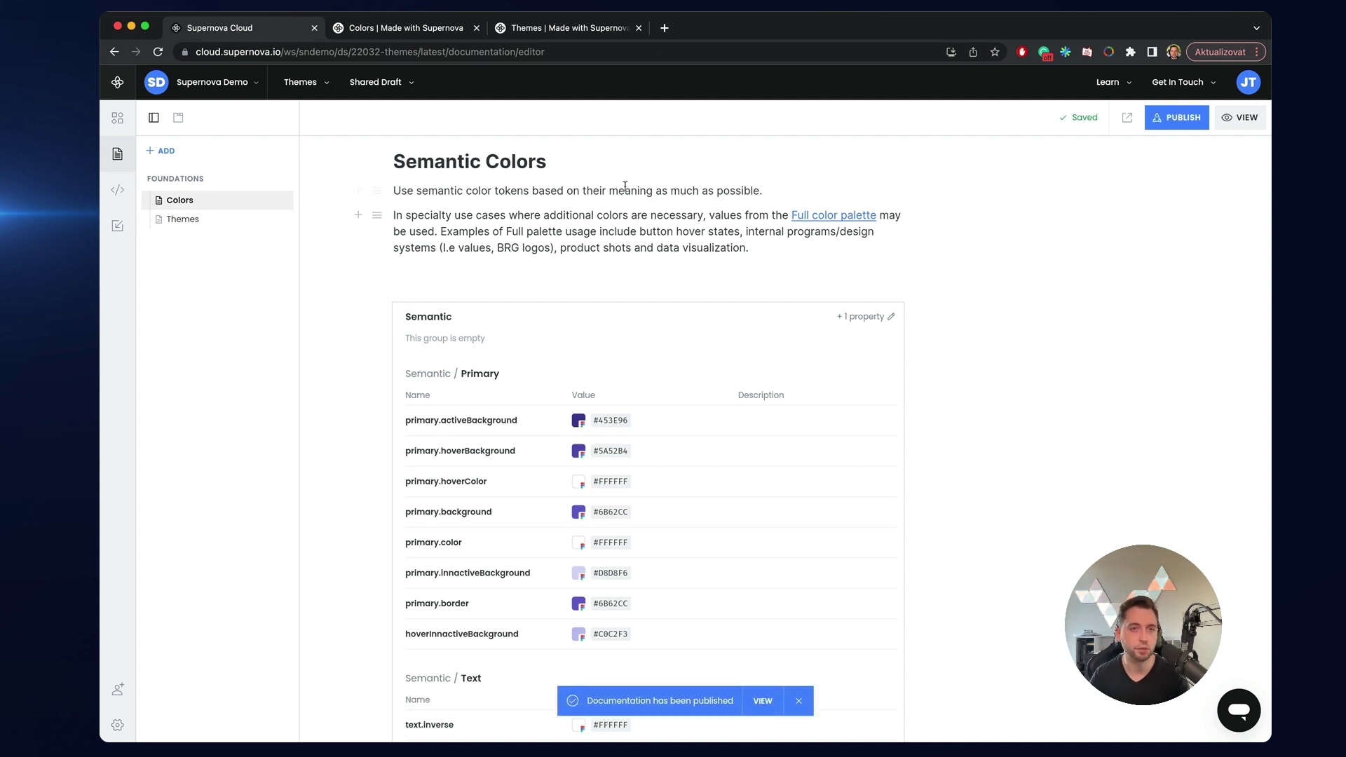
left_click(424, 30)
key("super+r")
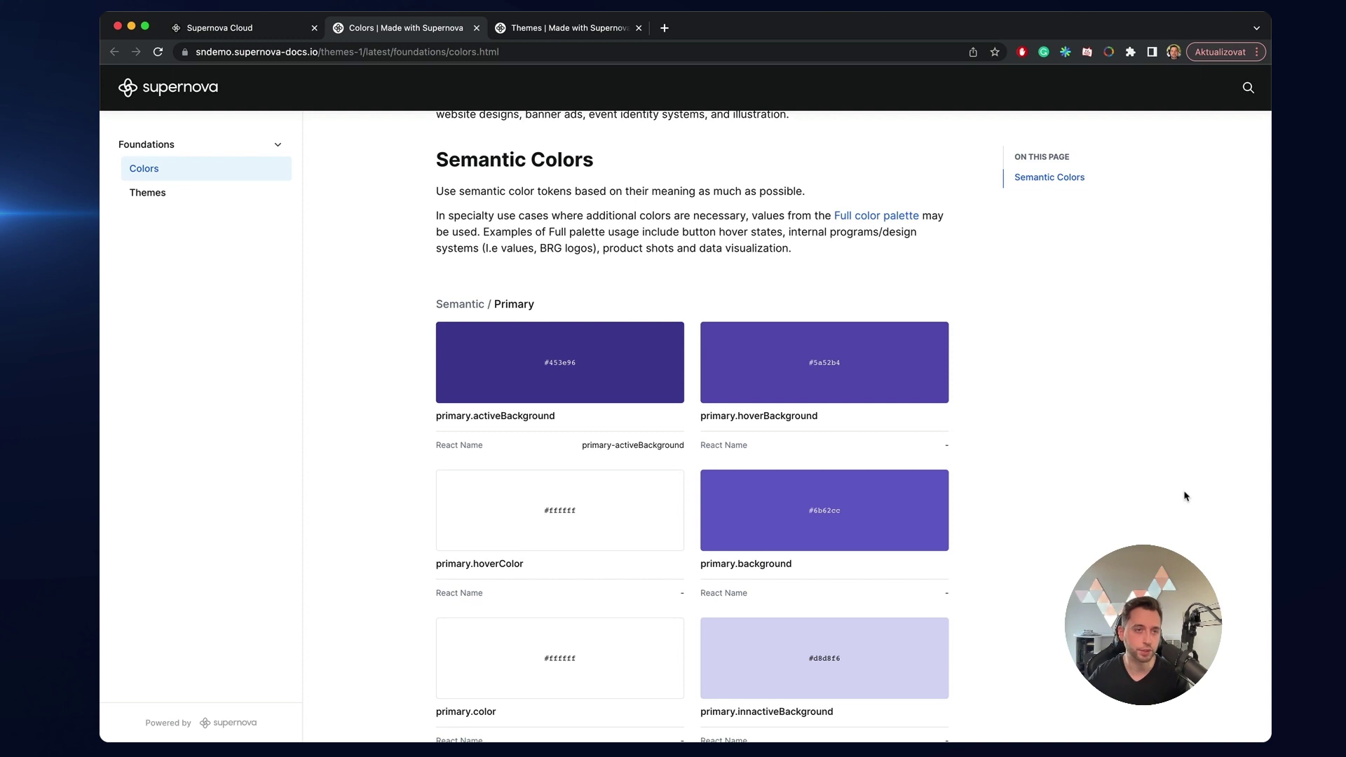
- Add a Token Group block with the Semantic color tokens at the end of the Themes documentation page in Supernova Cloud
left_click(269, 29)
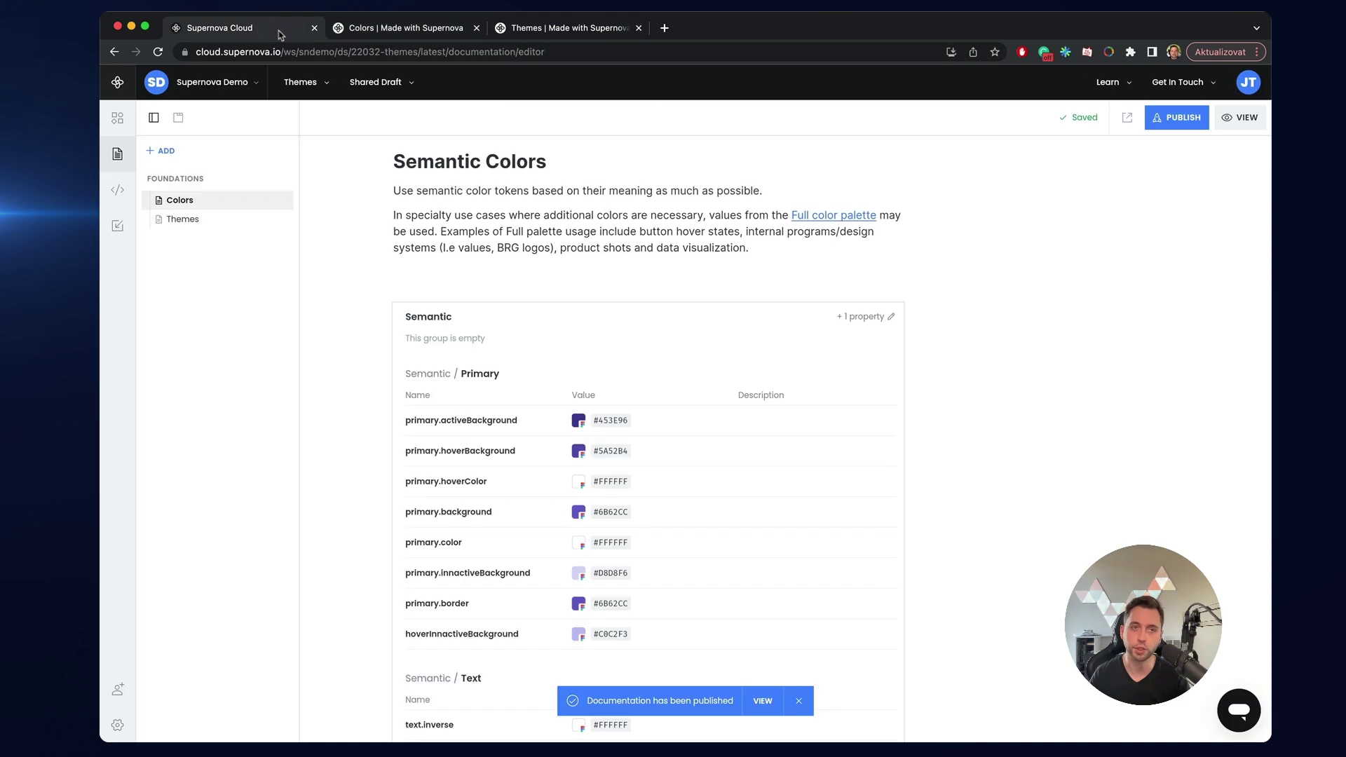
left_click(203, 222)
left_click(497, 523)
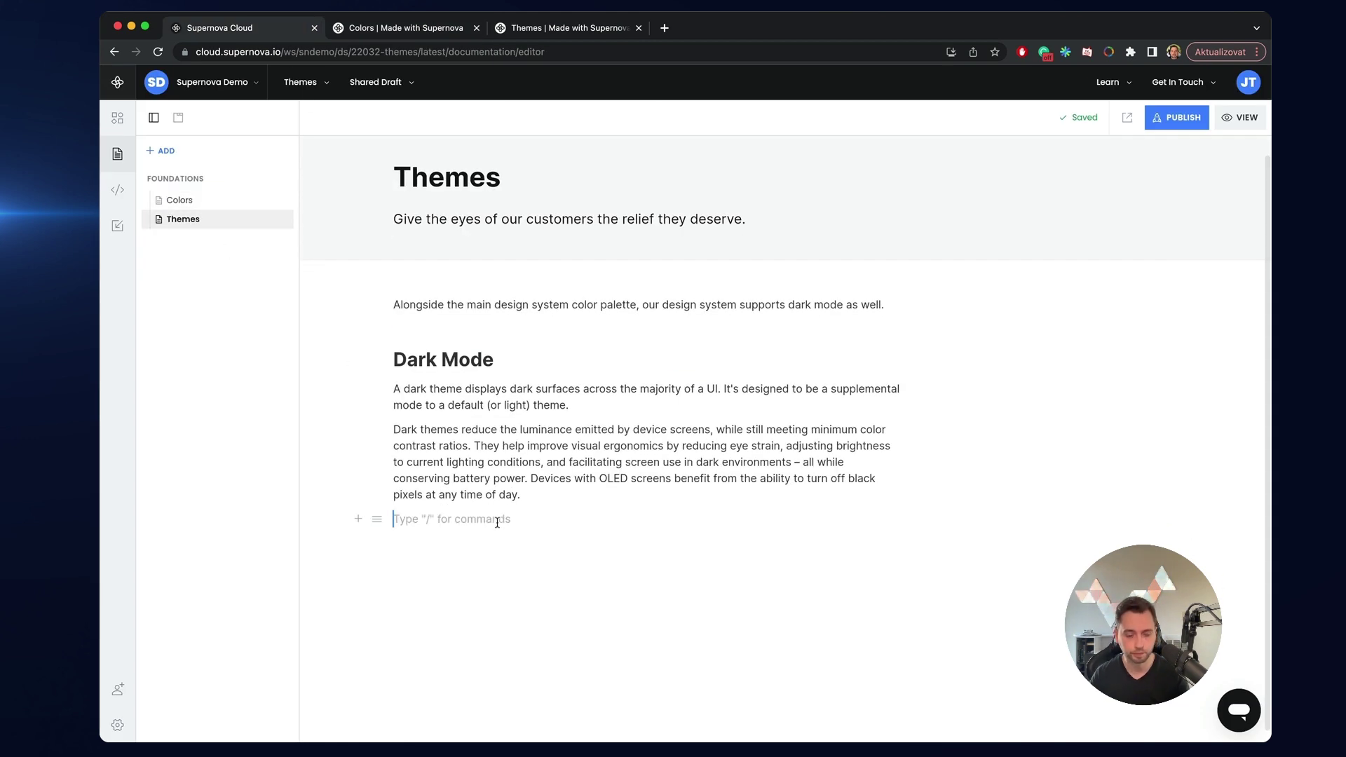
type("/token")
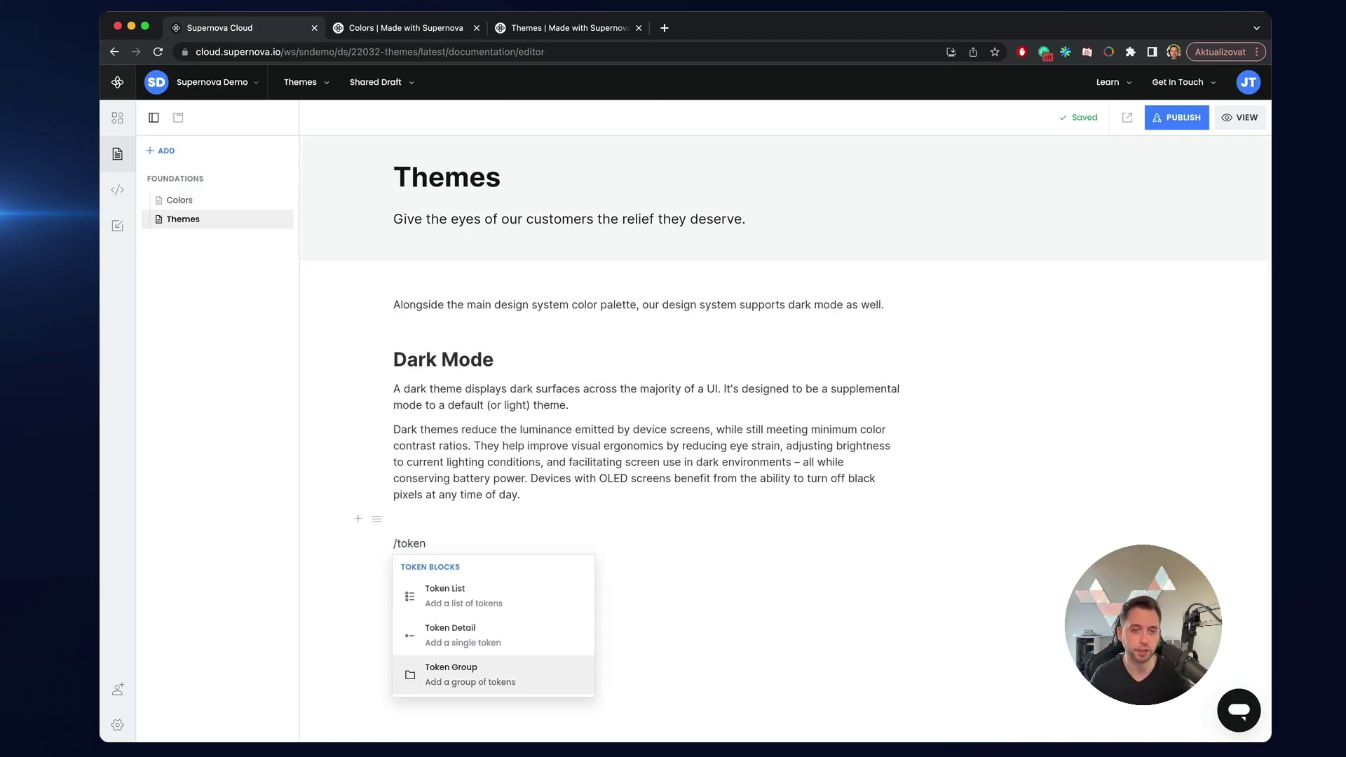
left_click(483, 682)
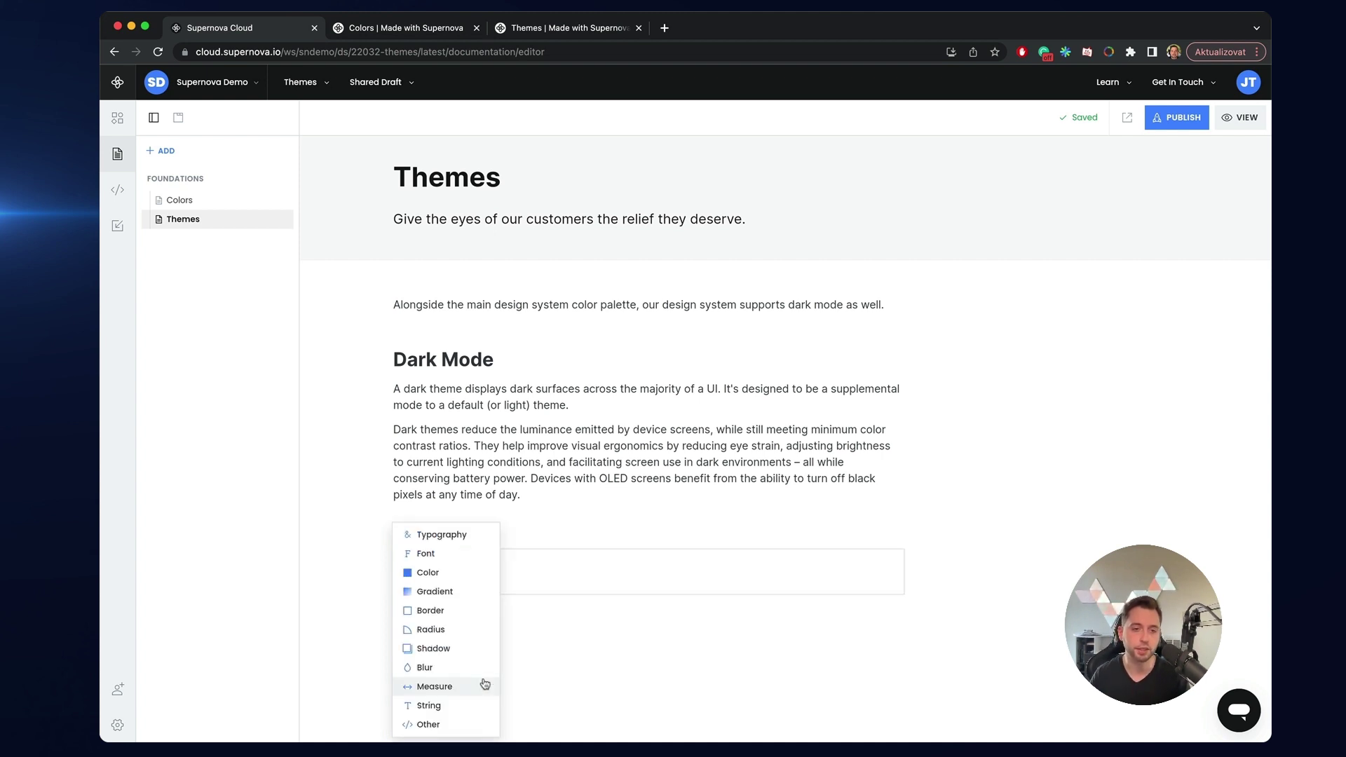
left_click(427, 573)
scroll(470, 617, "down", 3)
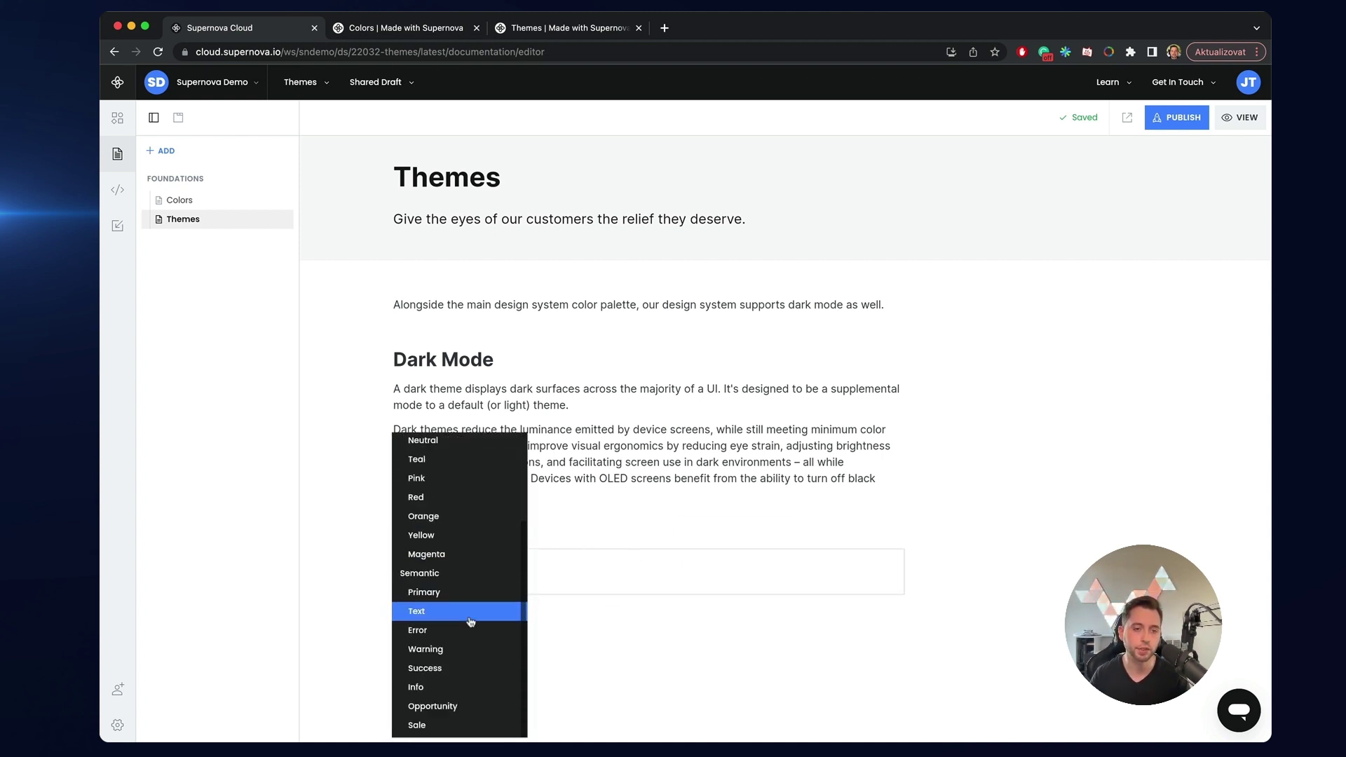
left_click(427, 582)
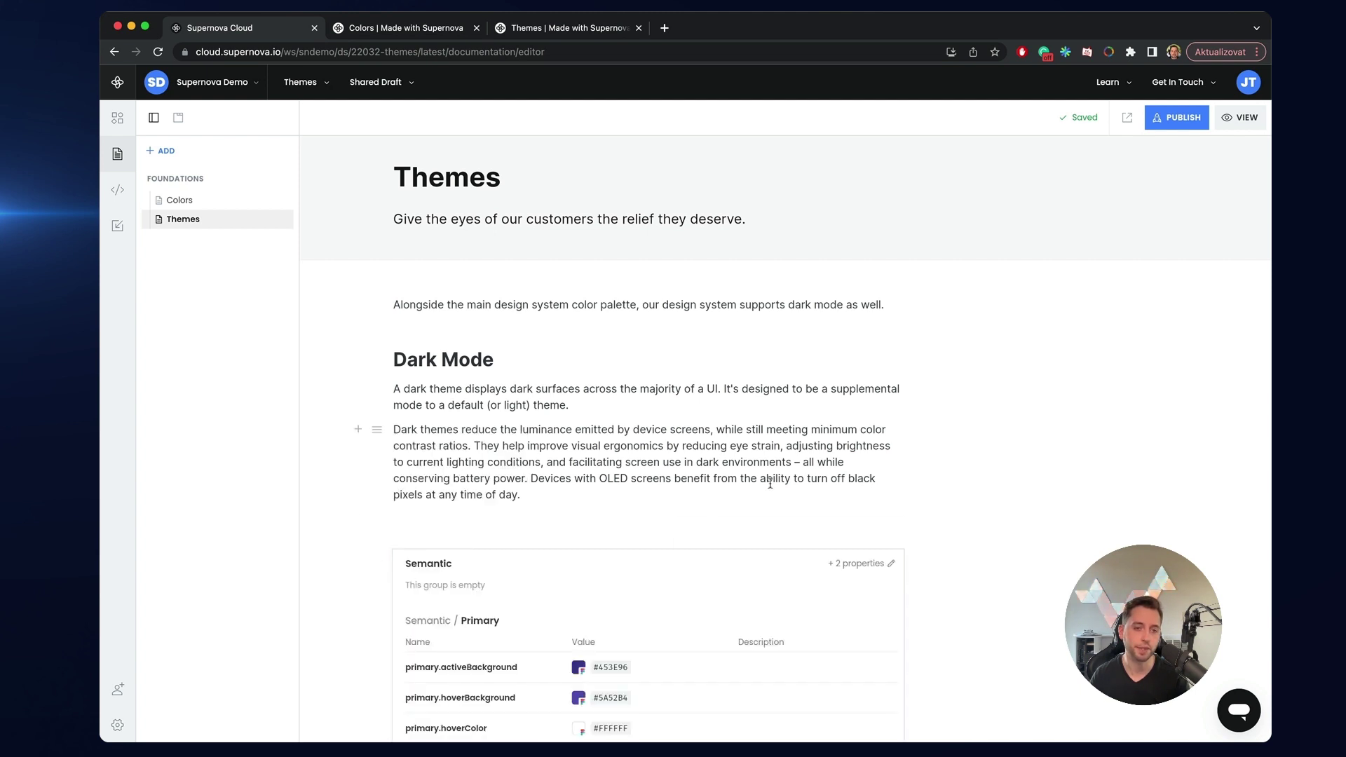
- Set the theme of the Semantic token group block on the Themes page to Dark
scroll(1091, 556, "down", 2)
scroll(1091, 556, "down", 4)
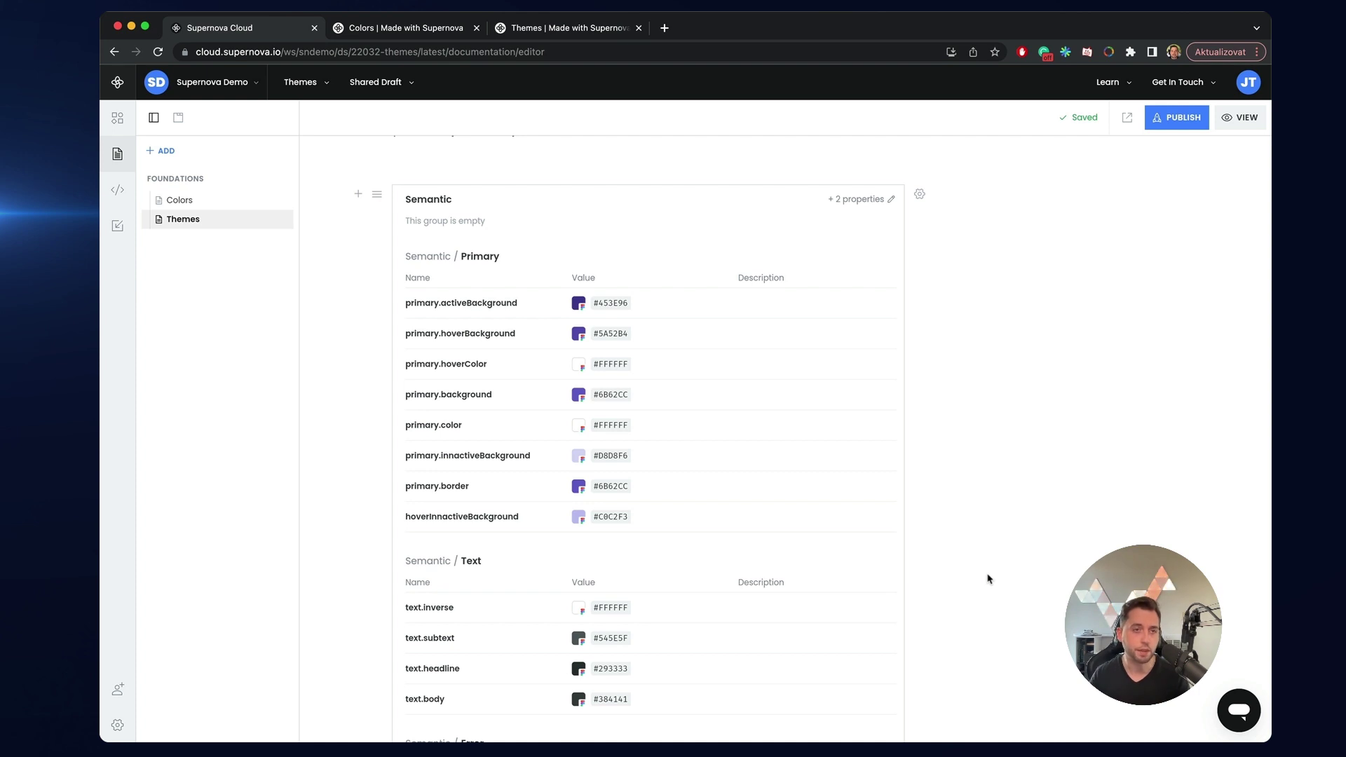
scroll(991, 577, "up", 1)
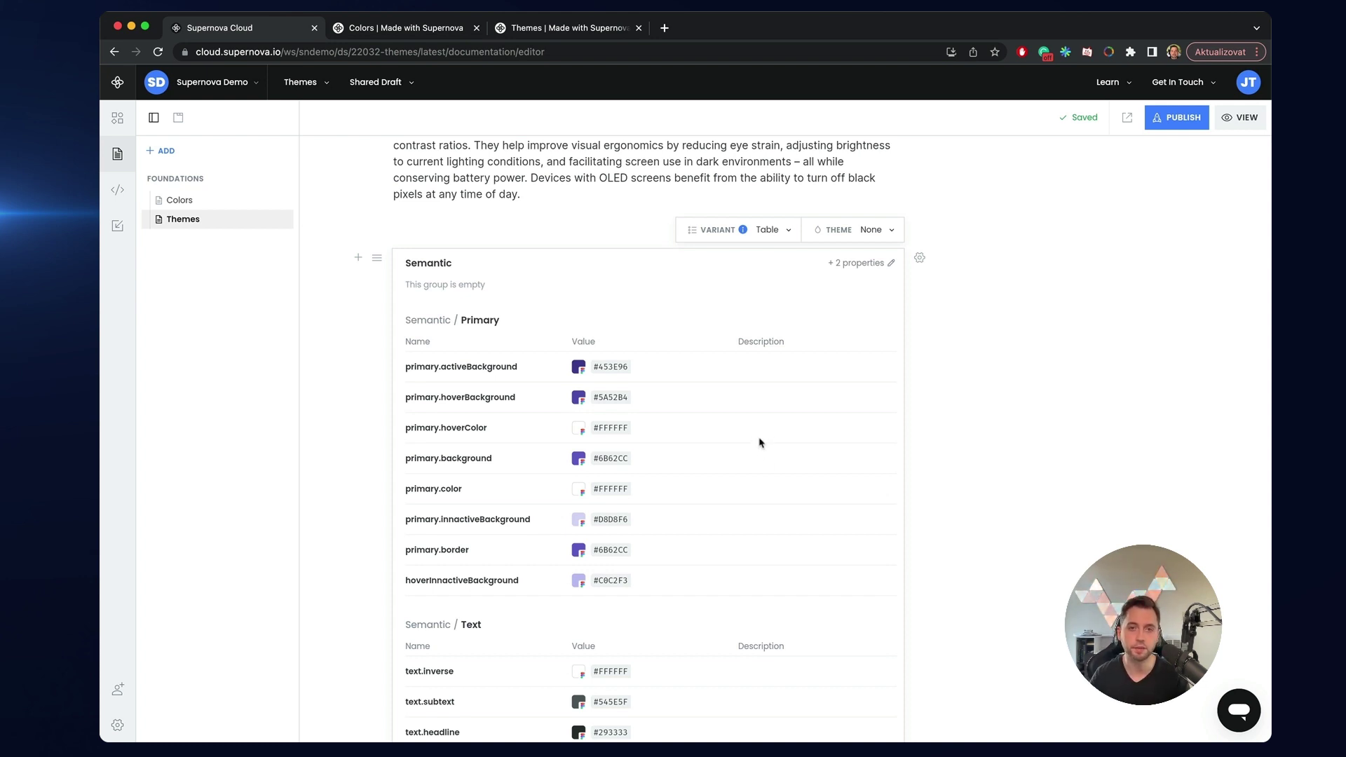
left_click(870, 232)
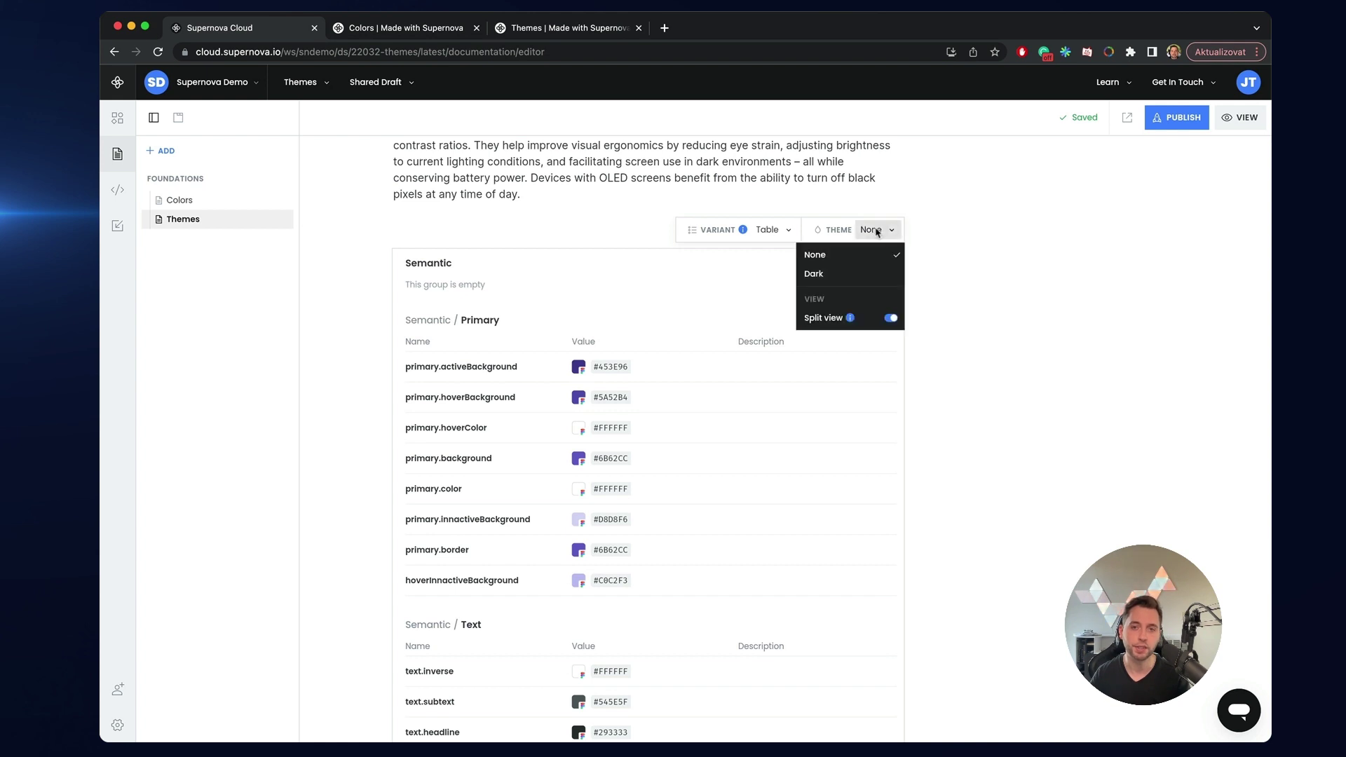
left_click(830, 276)
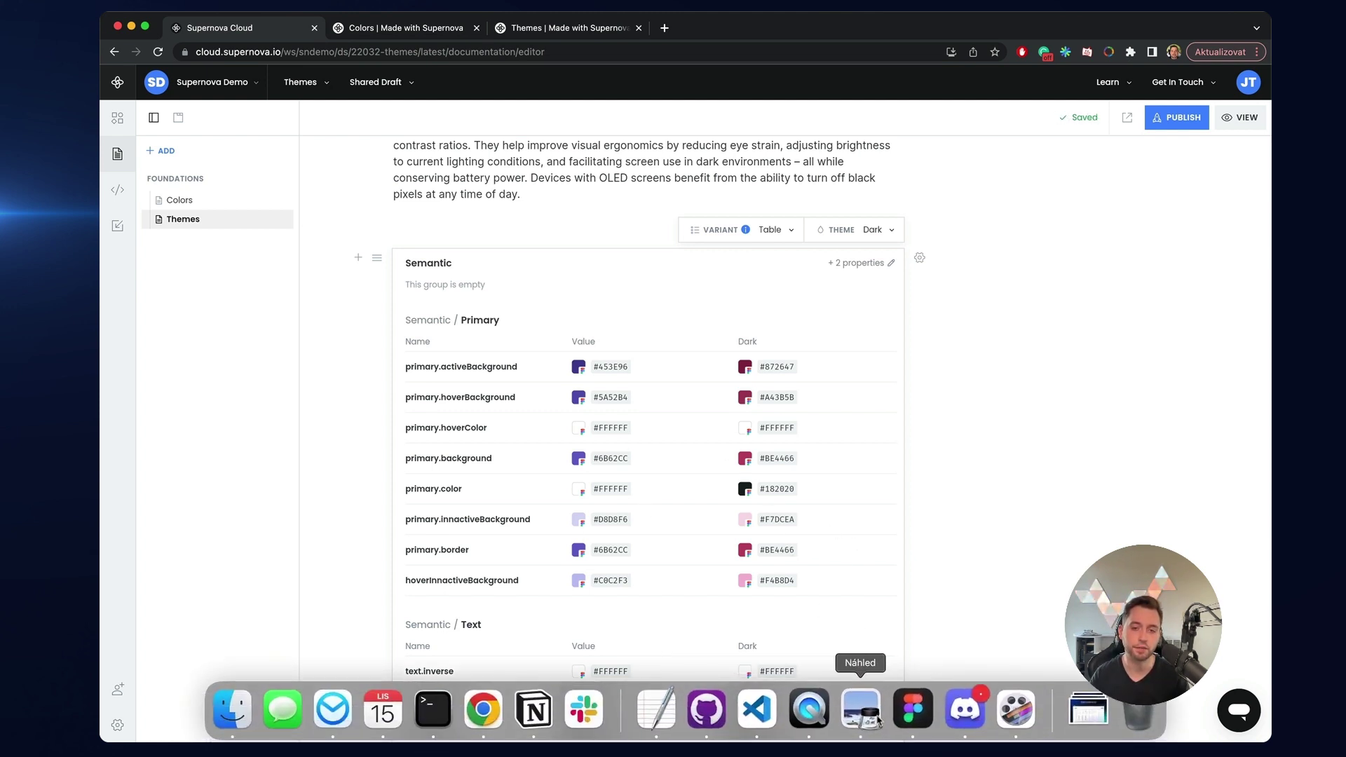
- Compare the Primary semantic colors in the Dark and Default Figma files with the default and dark values in Supernova's Semantic block
left_click(913, 732)
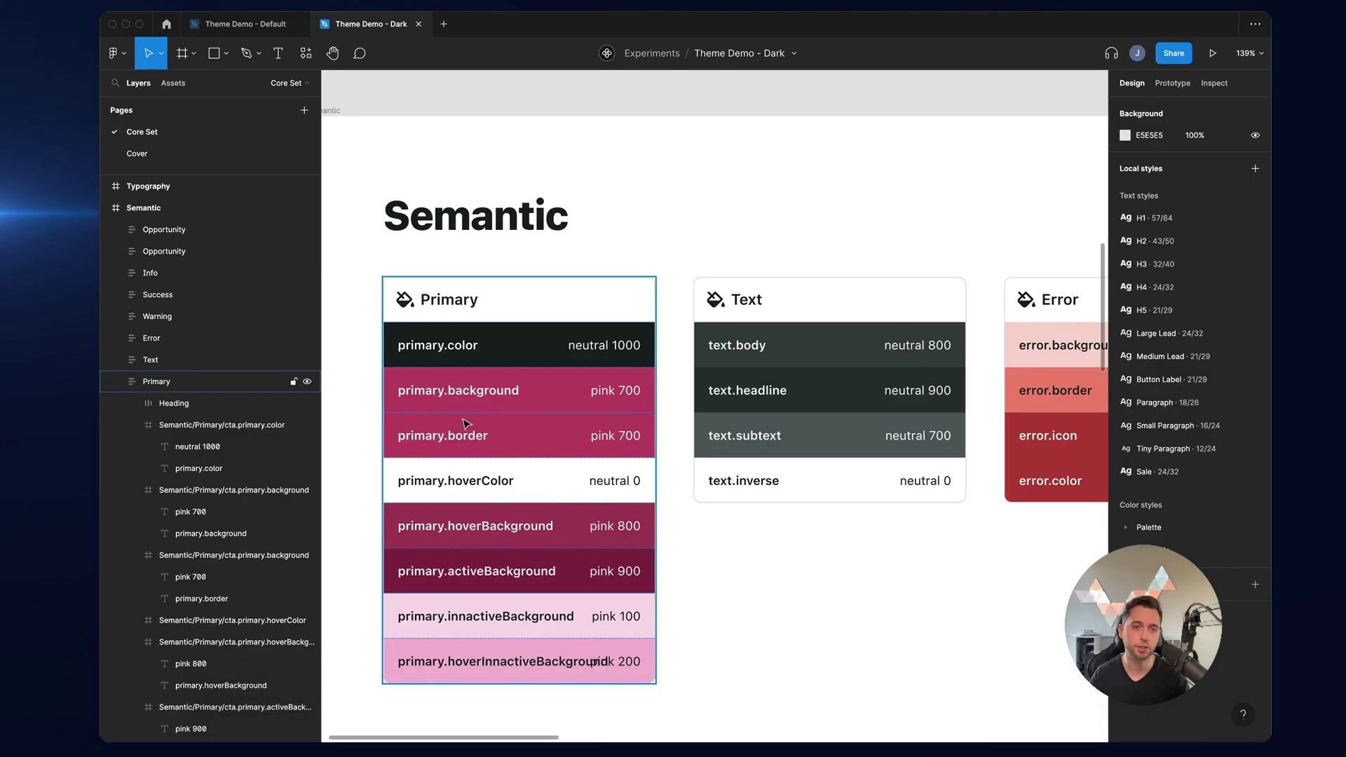
left_click(242, 24)
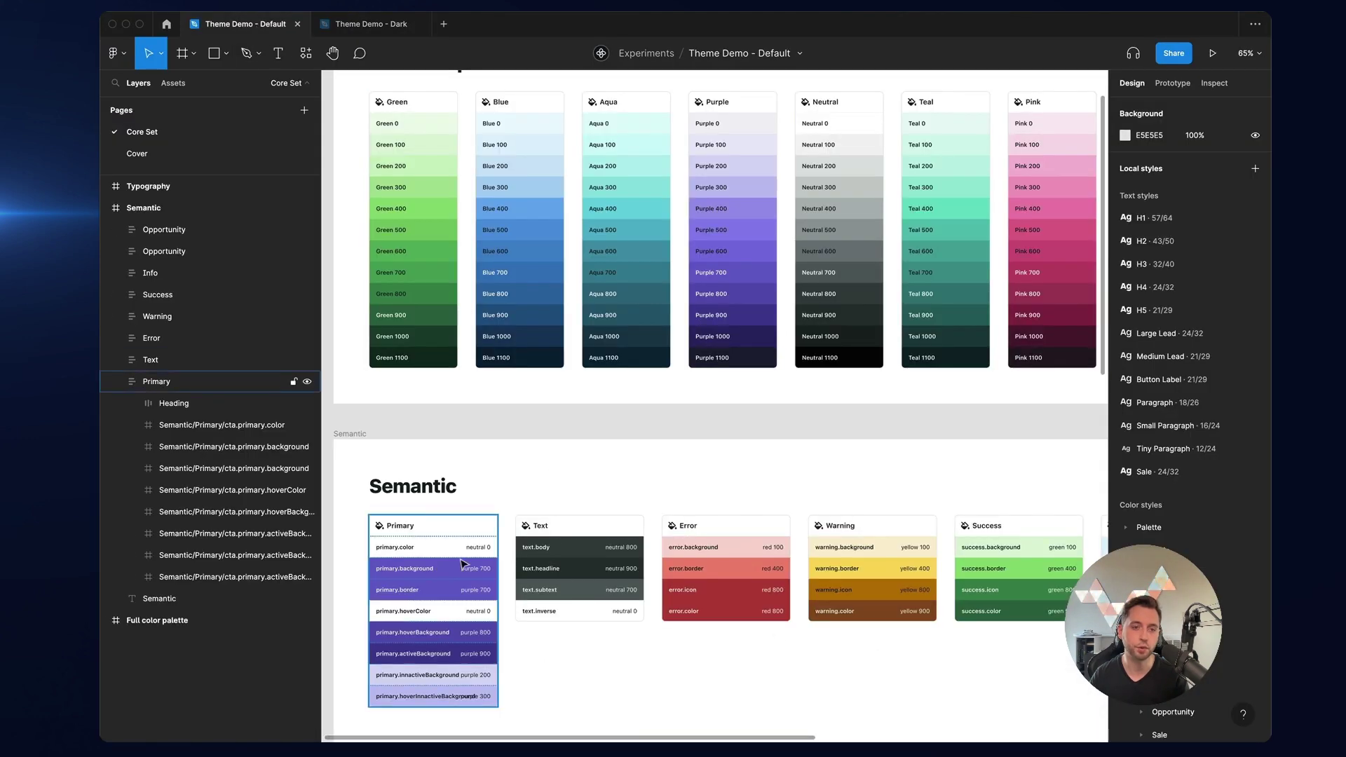
mouse_move(526, 747)
left_click(485, 711)
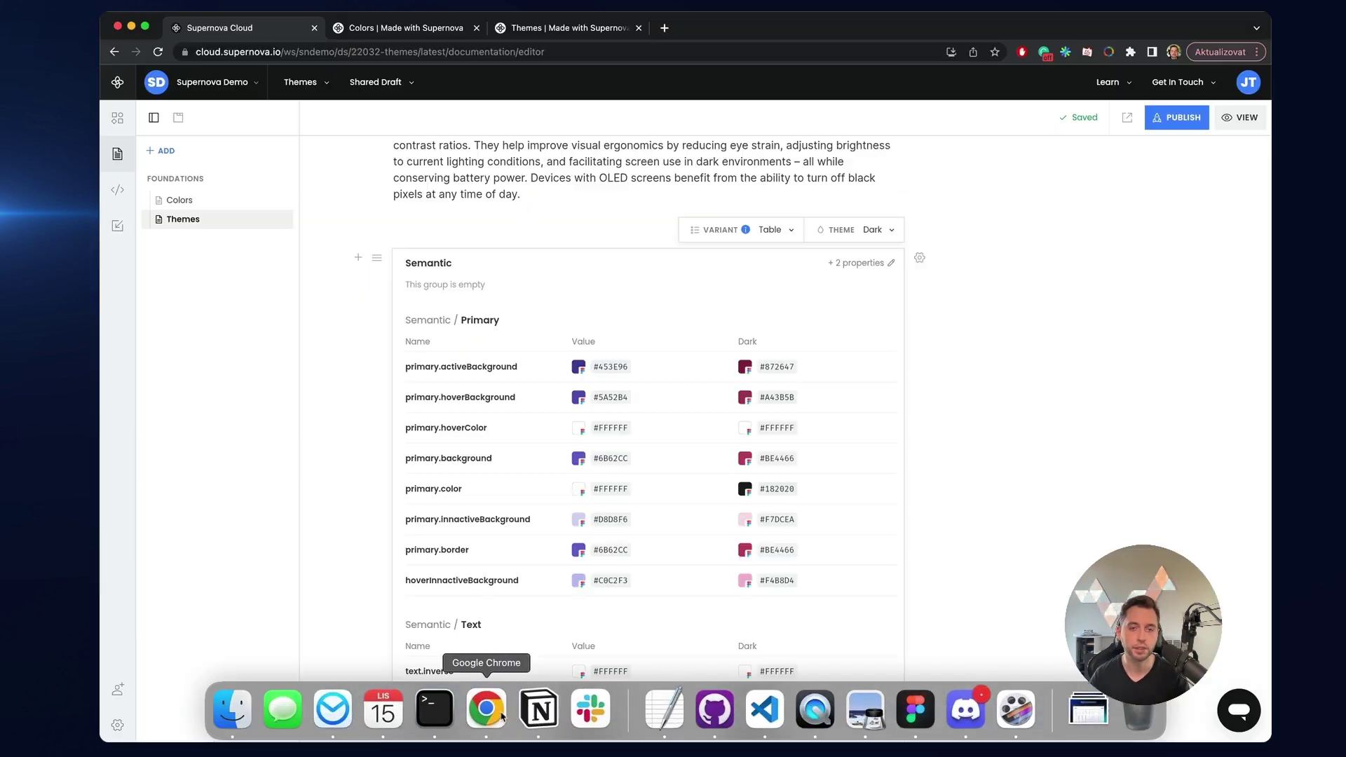
scroll(695, 561, "down", 5)
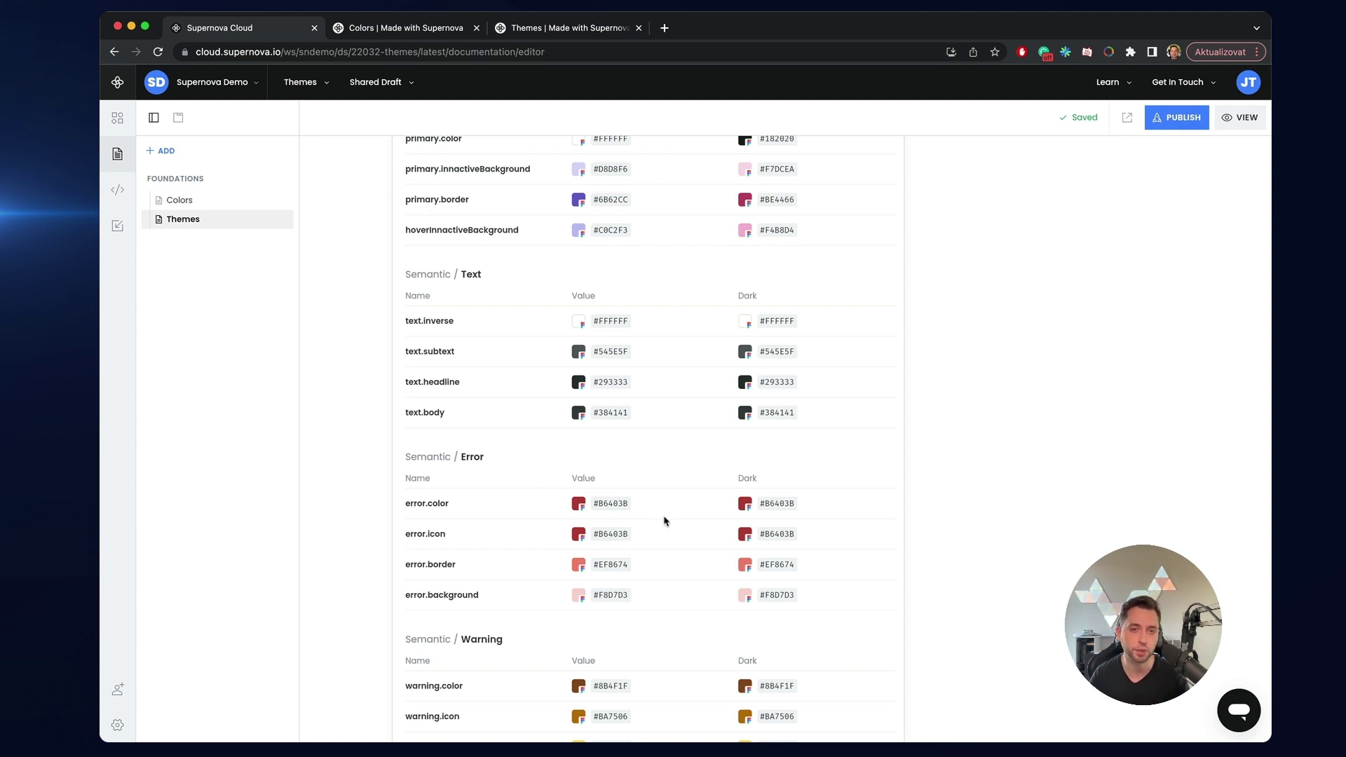
scroll(638, 448, "up", 3)
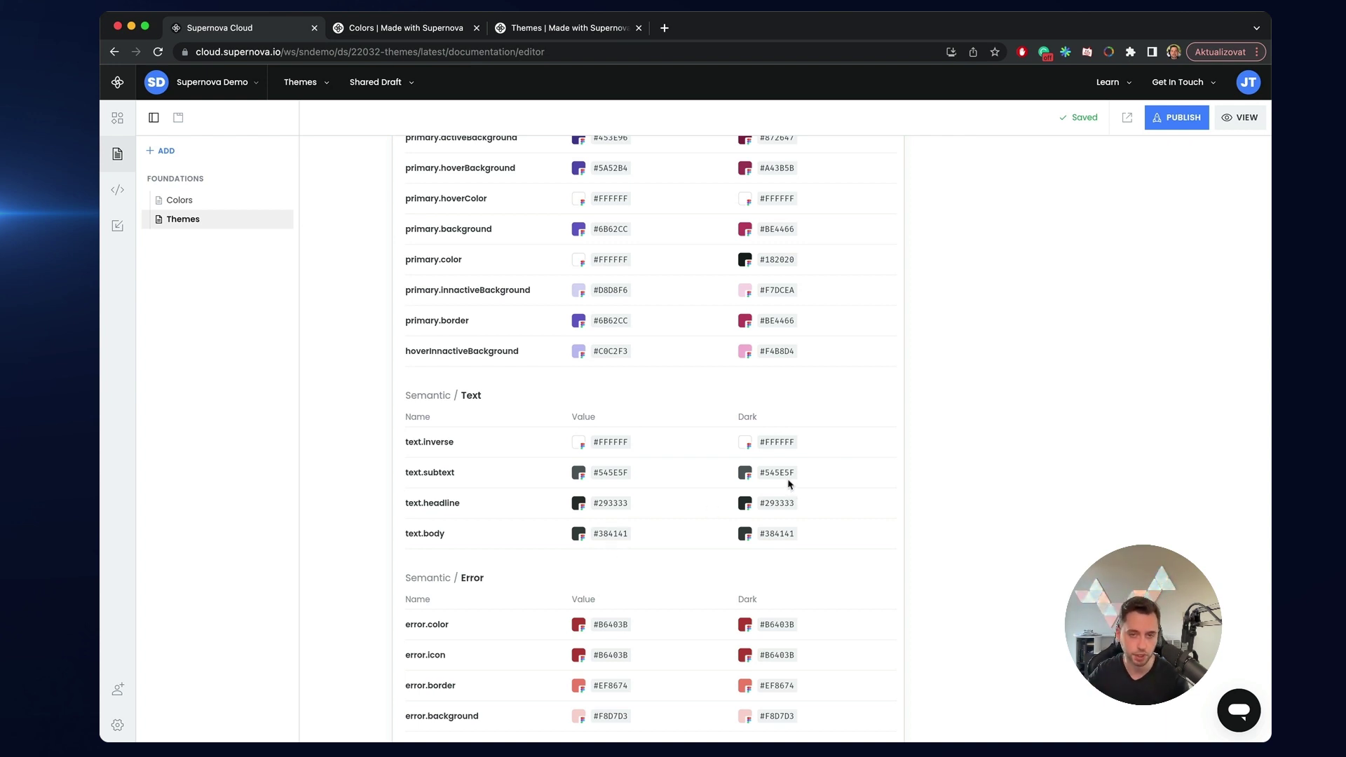
scroll(799, 481, "up", 10)
scroll(869, 484, "down", 4)
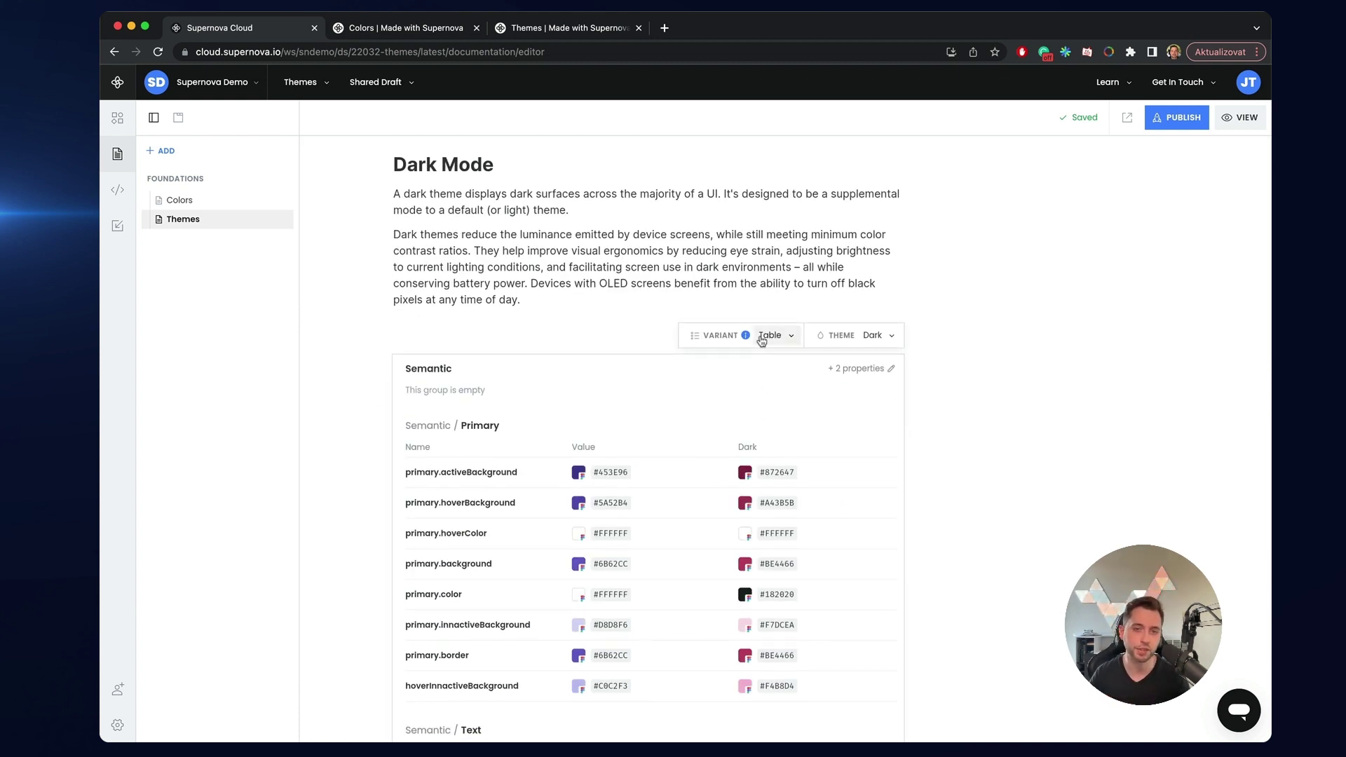
- Set the Themes page's Semantic block to the Stack variant and check its theme and split view options
left_click(762, 340)
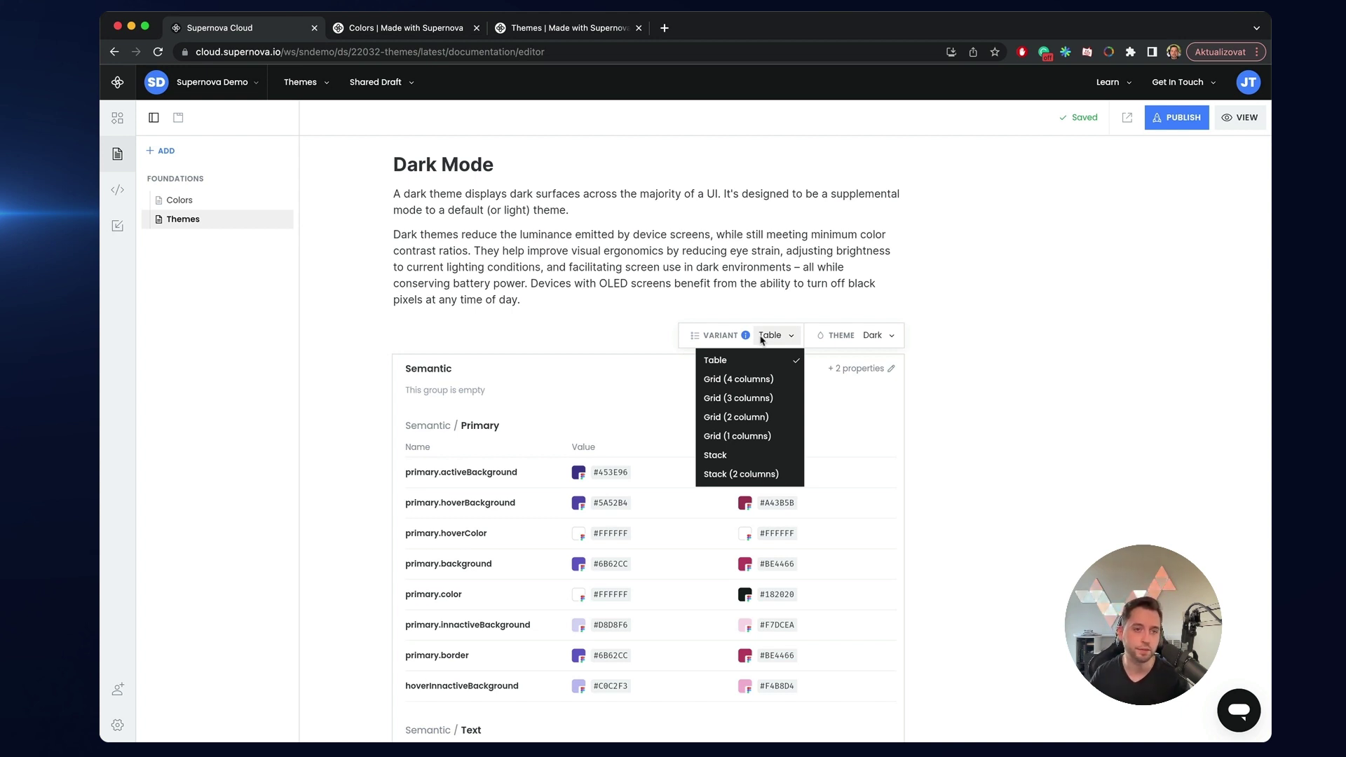
left_click(718, 457)
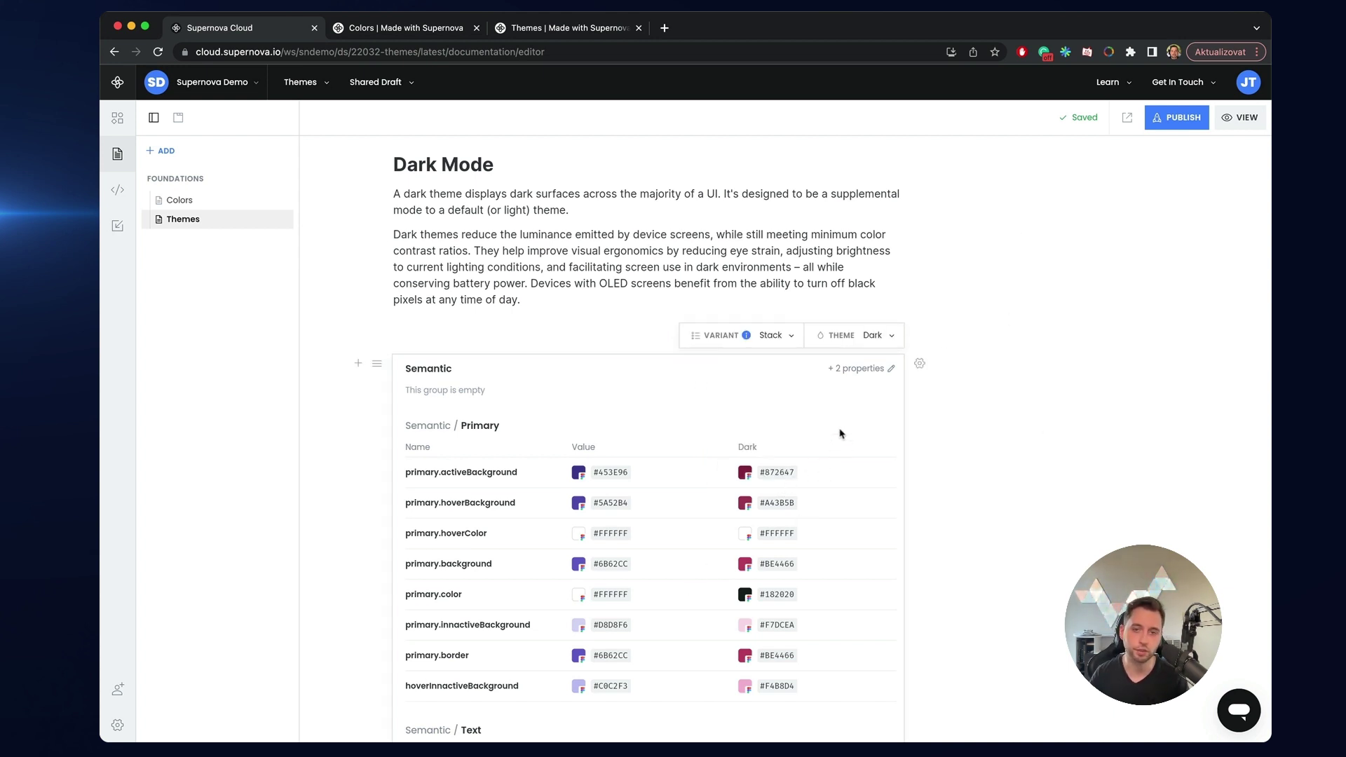
left_click(875, 336)
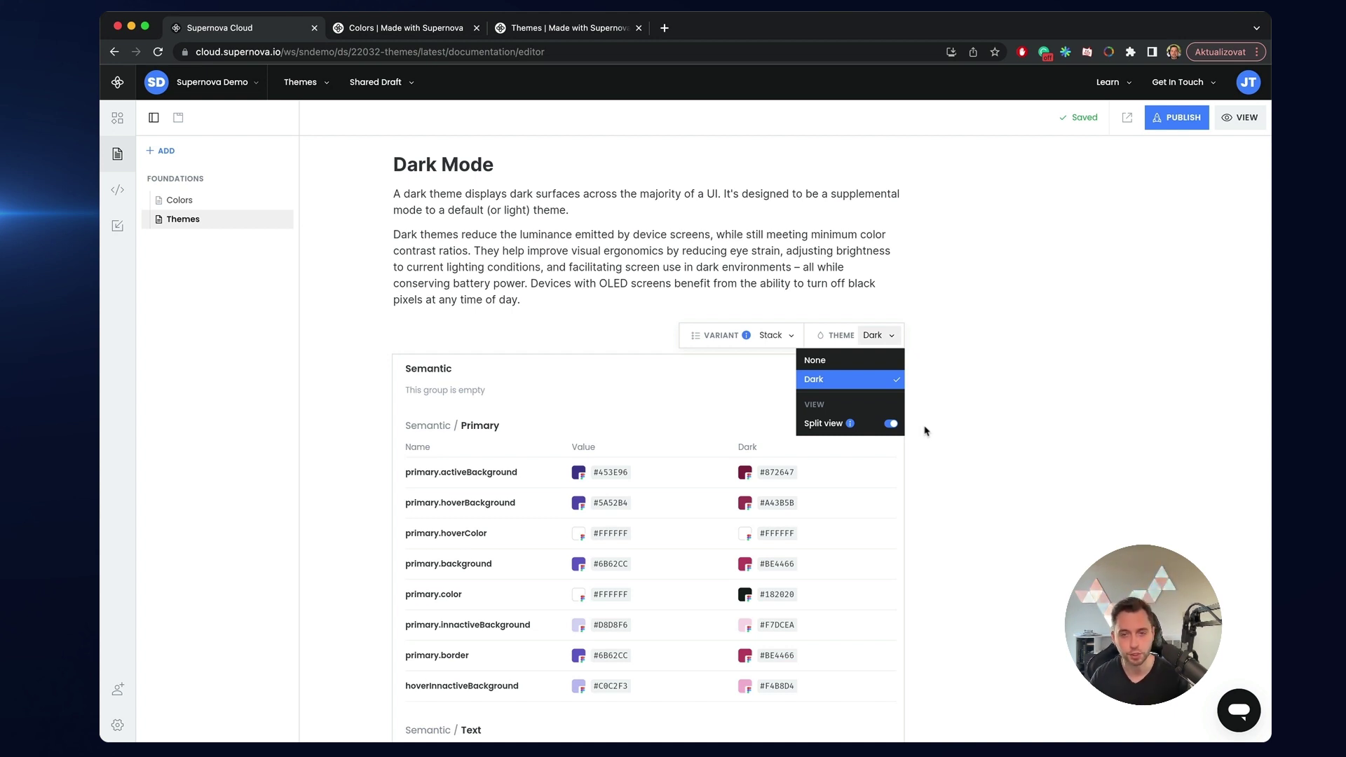
left_click(1020, 502)
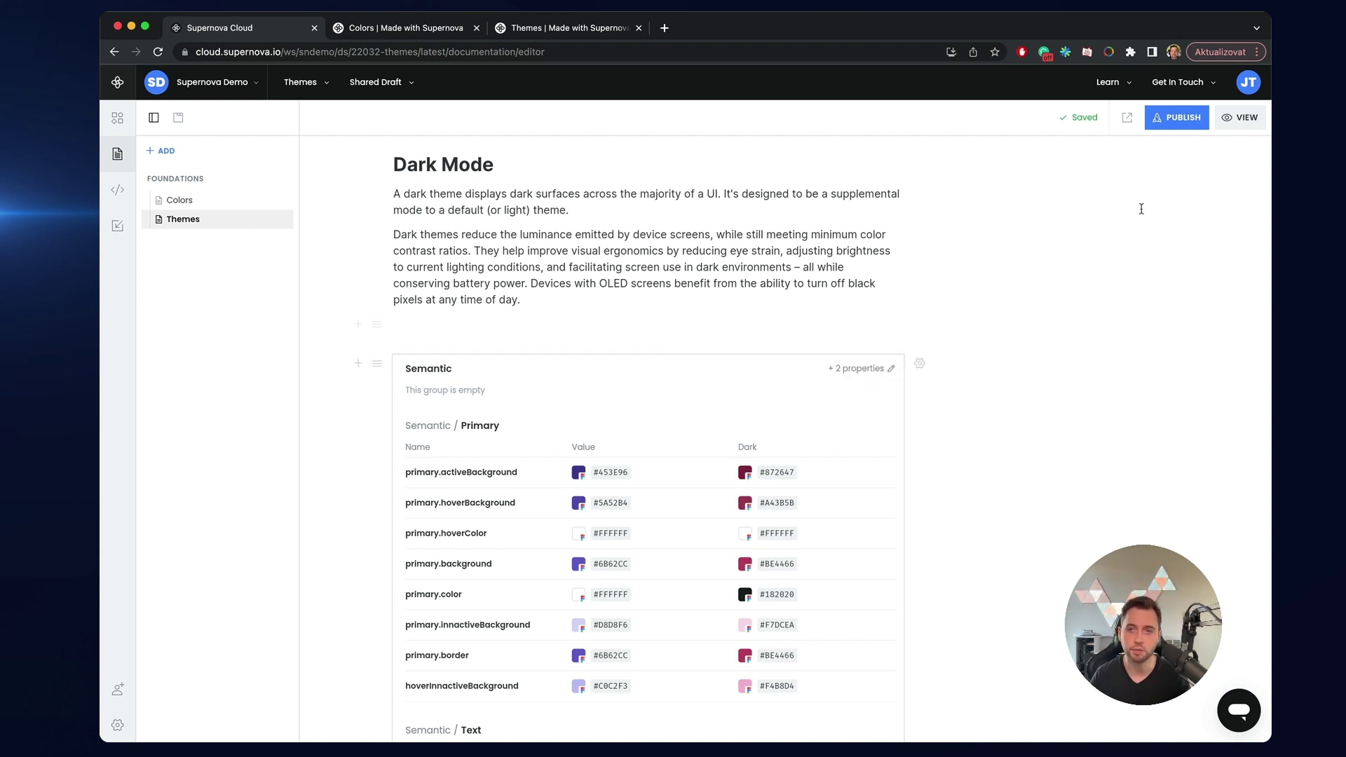
- Publish the documentation with the Themes page changes and switch to the published documentation site
left_click(1185, 118)
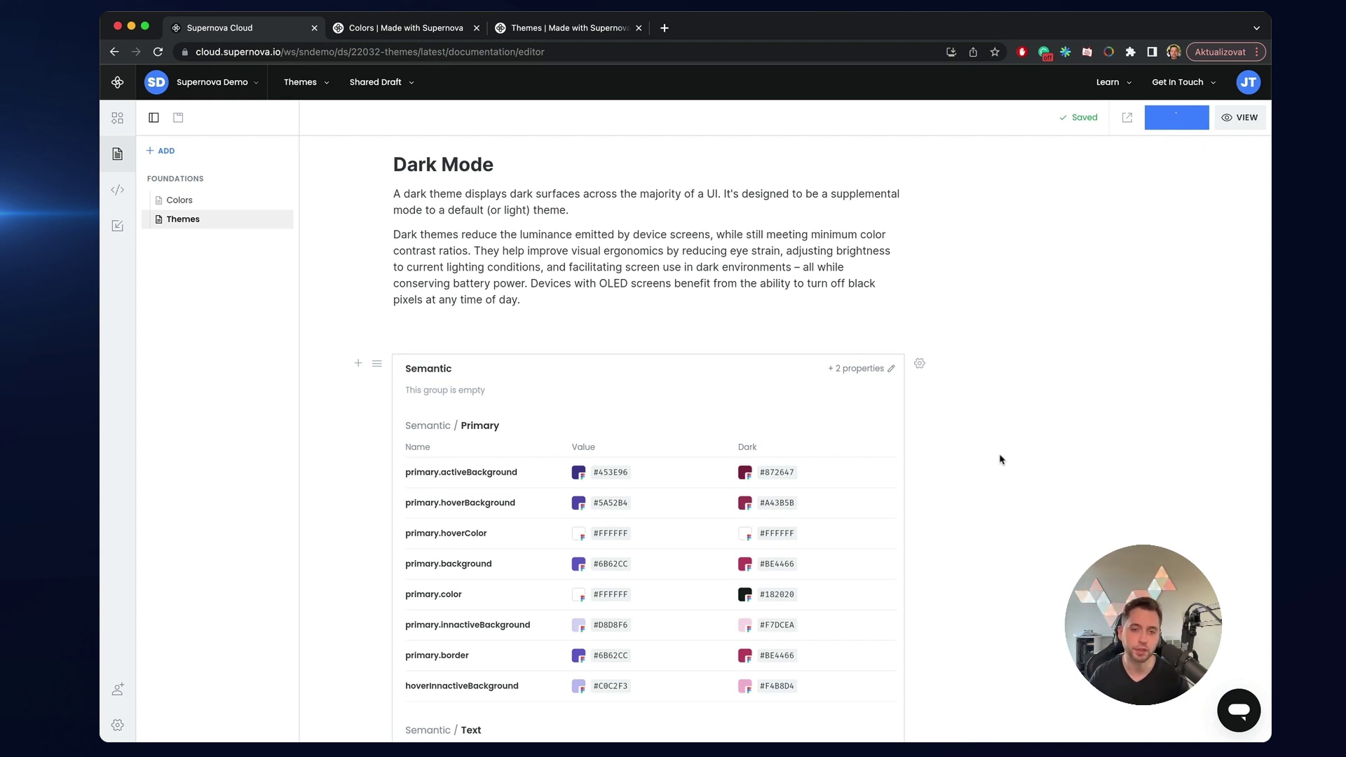
scroll(841, 460, "down", 1)
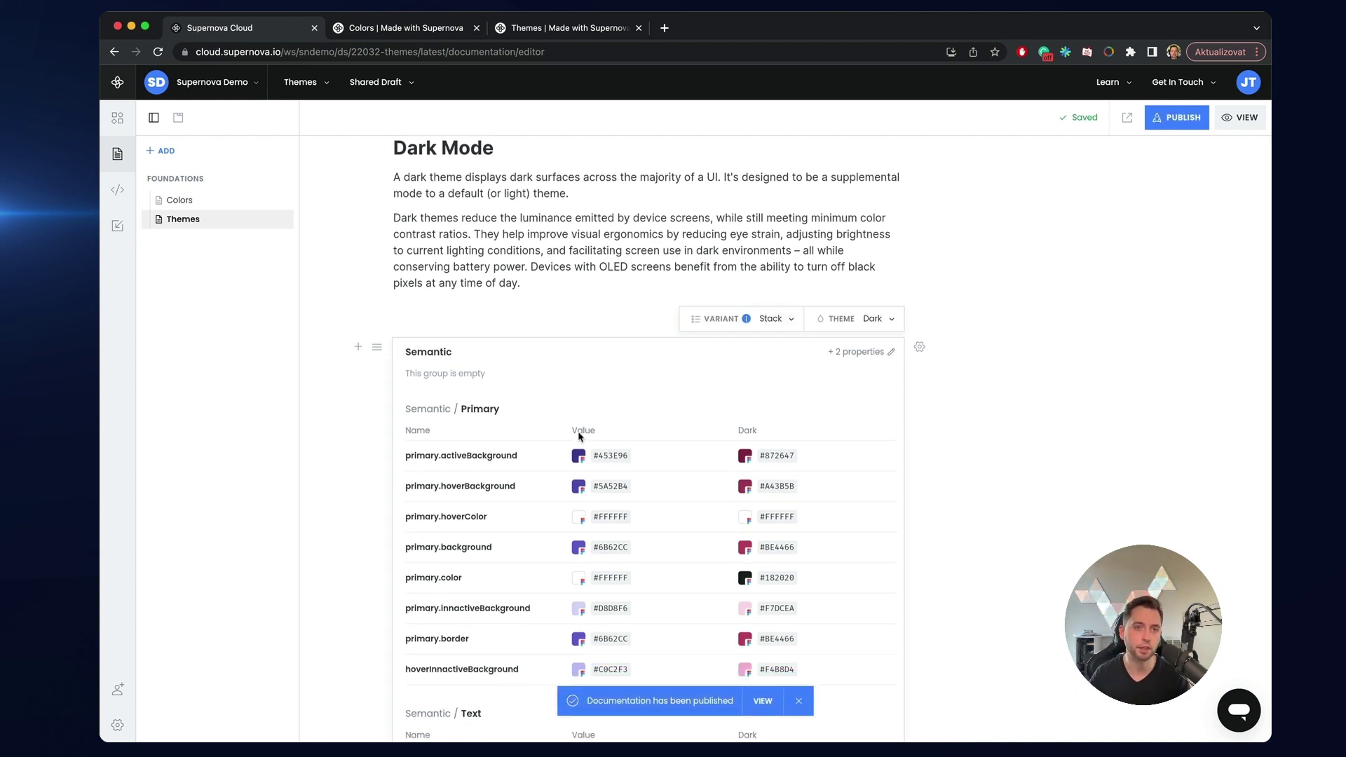
left_click(397, 28)
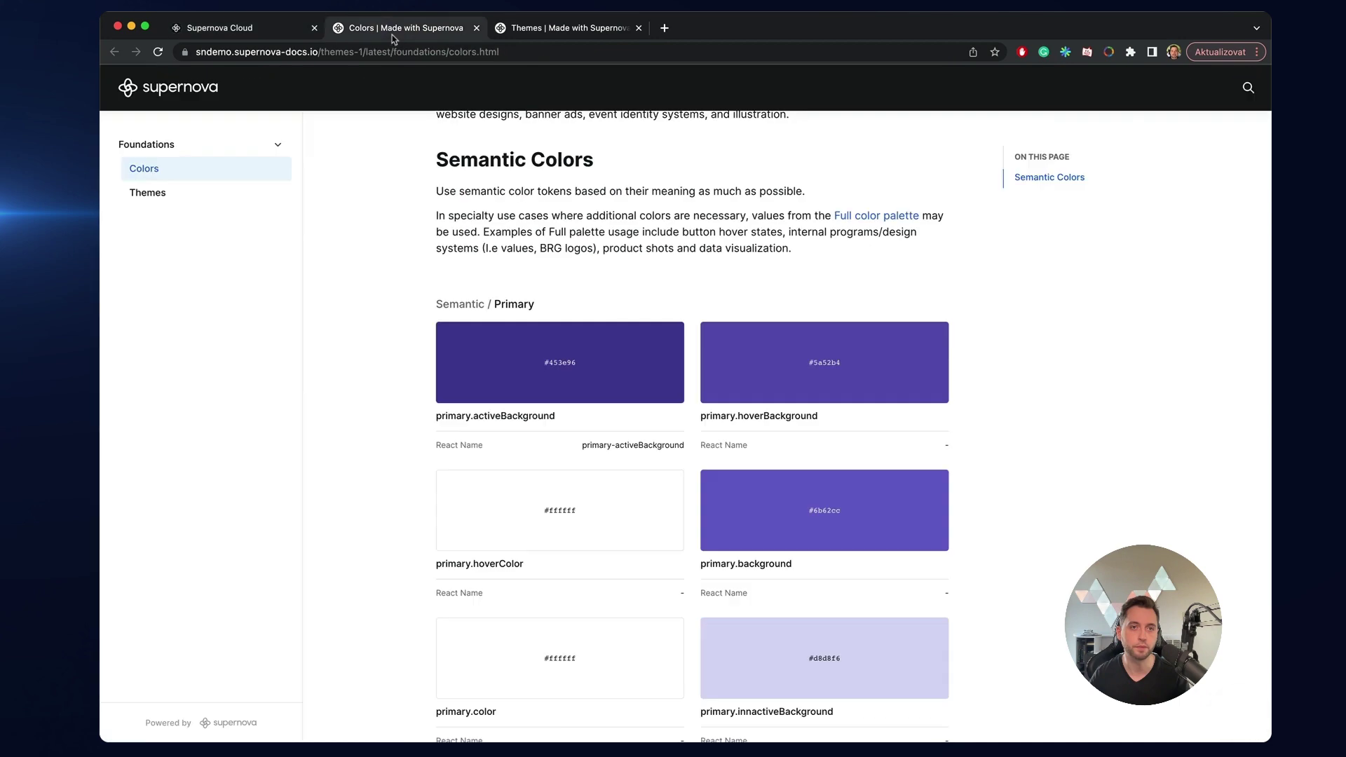
- Open the Themes page on the published documentation site and review its Semantic tokens in default and dark values
left_click(149, 200)
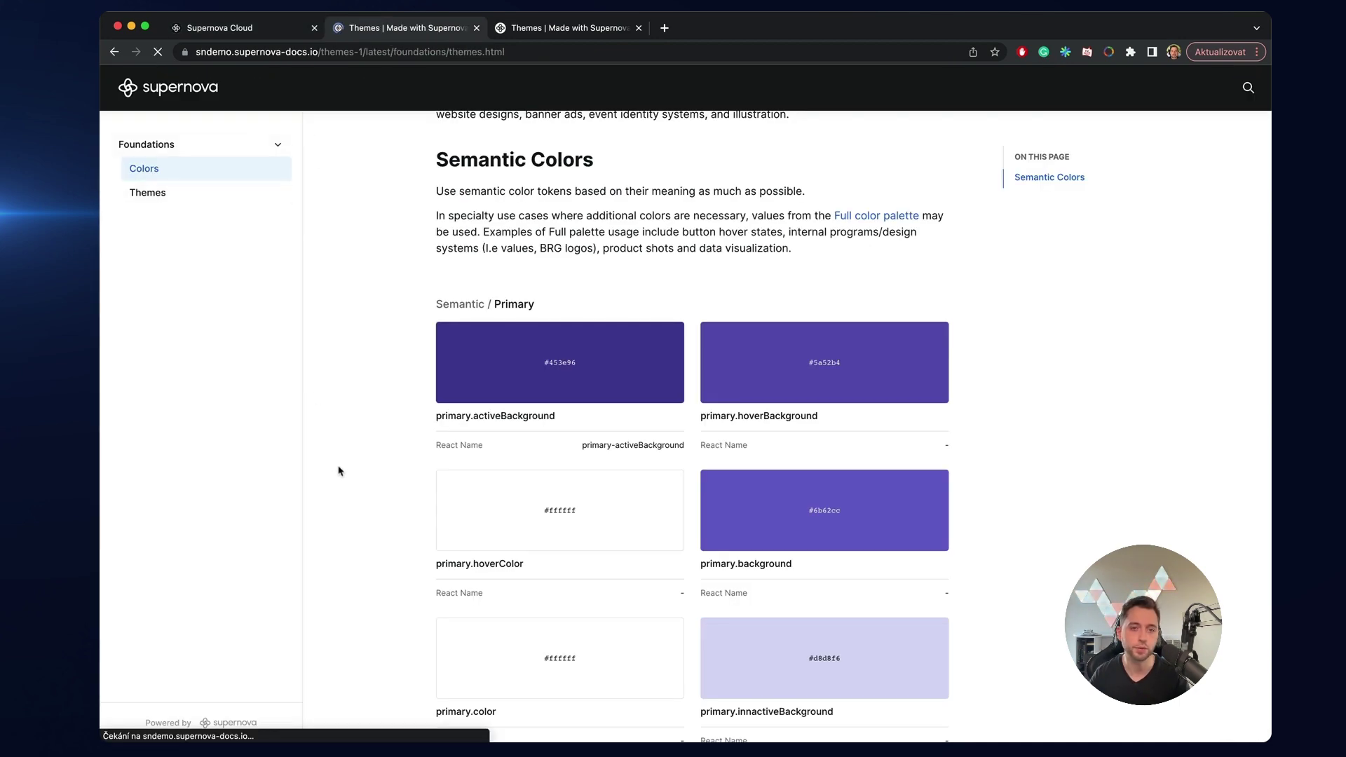
scroll(342, 470, "down", 3)
scroll(341, 470, "up", 3)
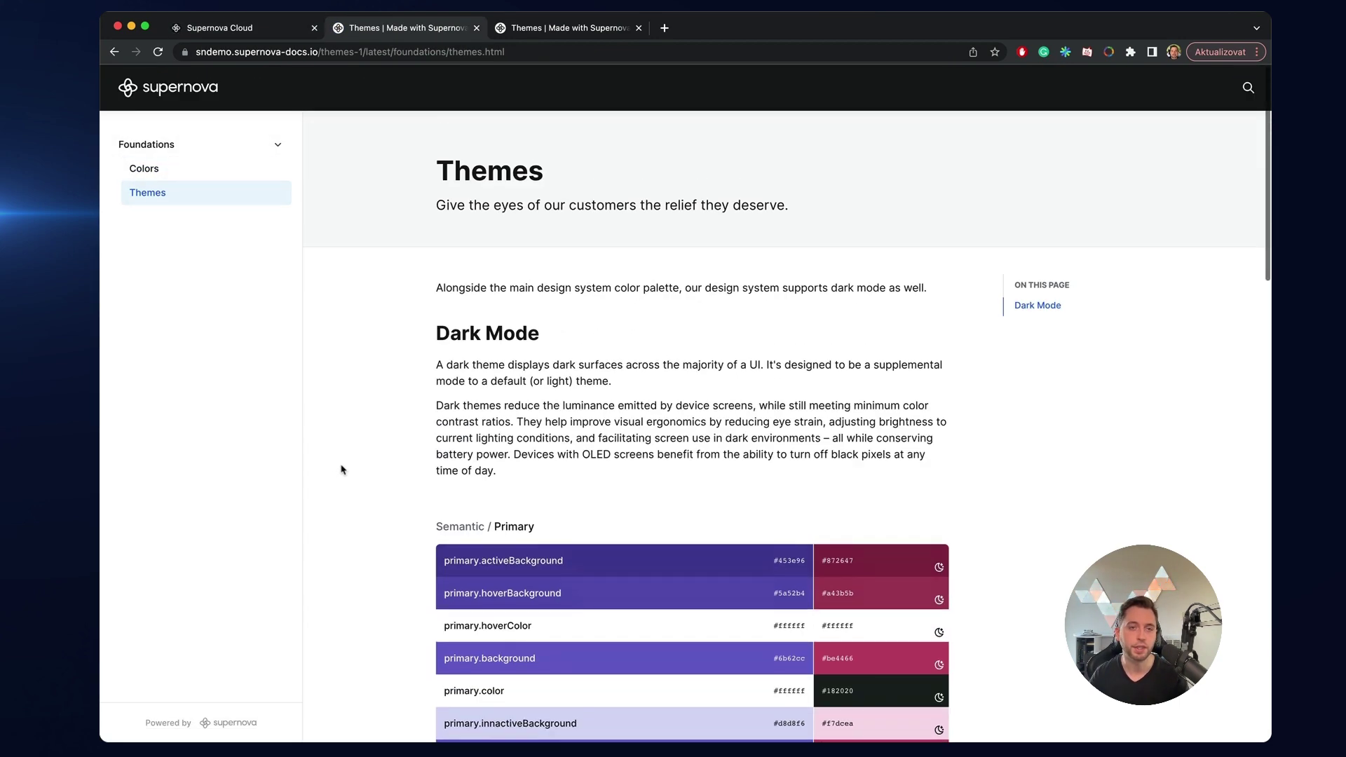
scroll(345, 468, "down", 5)
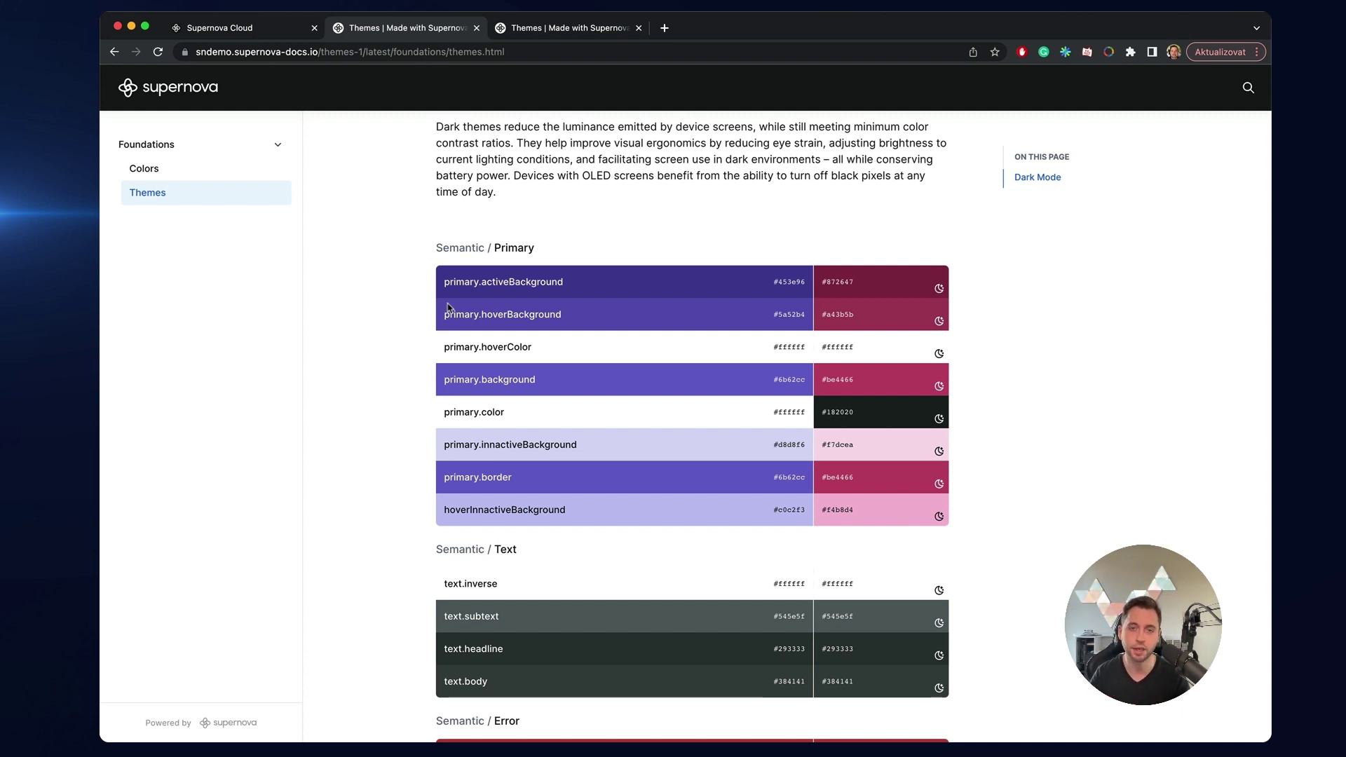
mouse_move(943, 293)
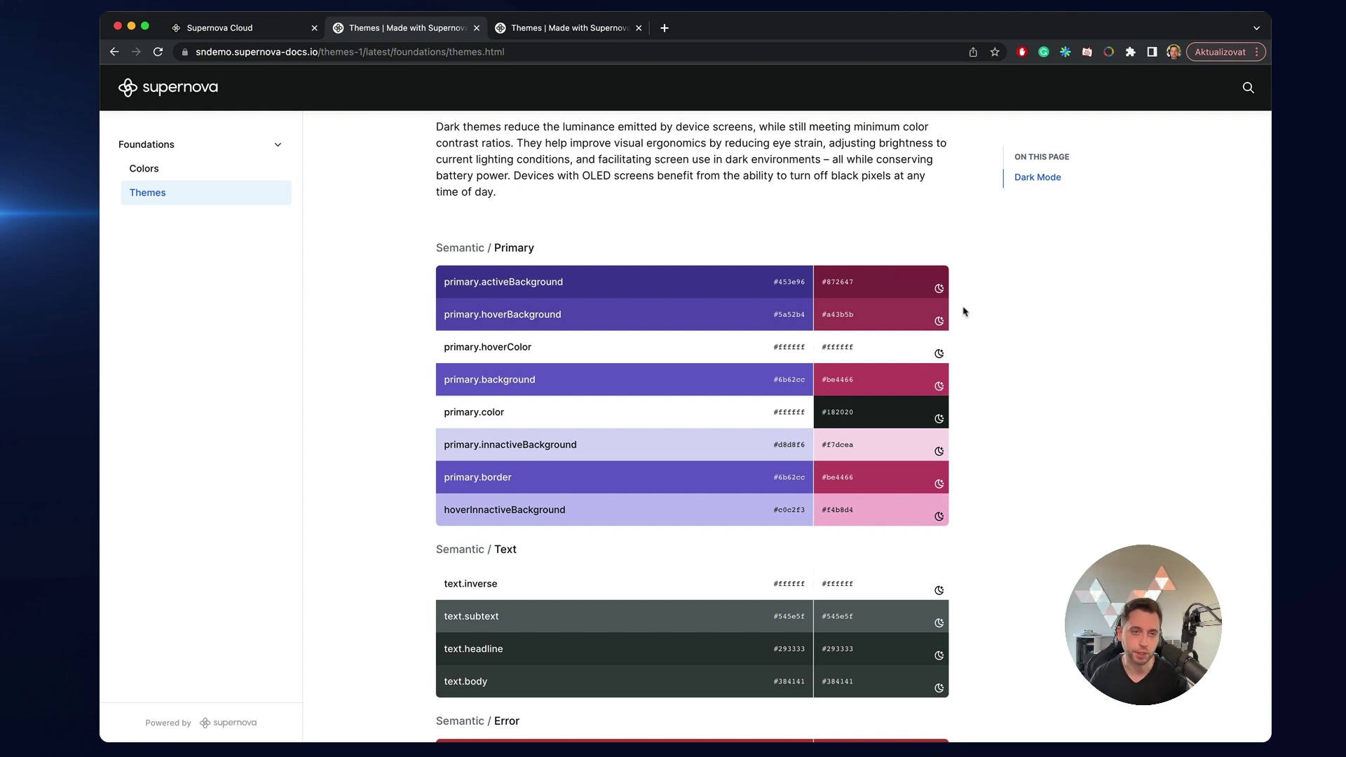
- Switch to the Theme Demo - Dark file in Figma and change the primary.background color style to green 7ABE44
key("super+1")
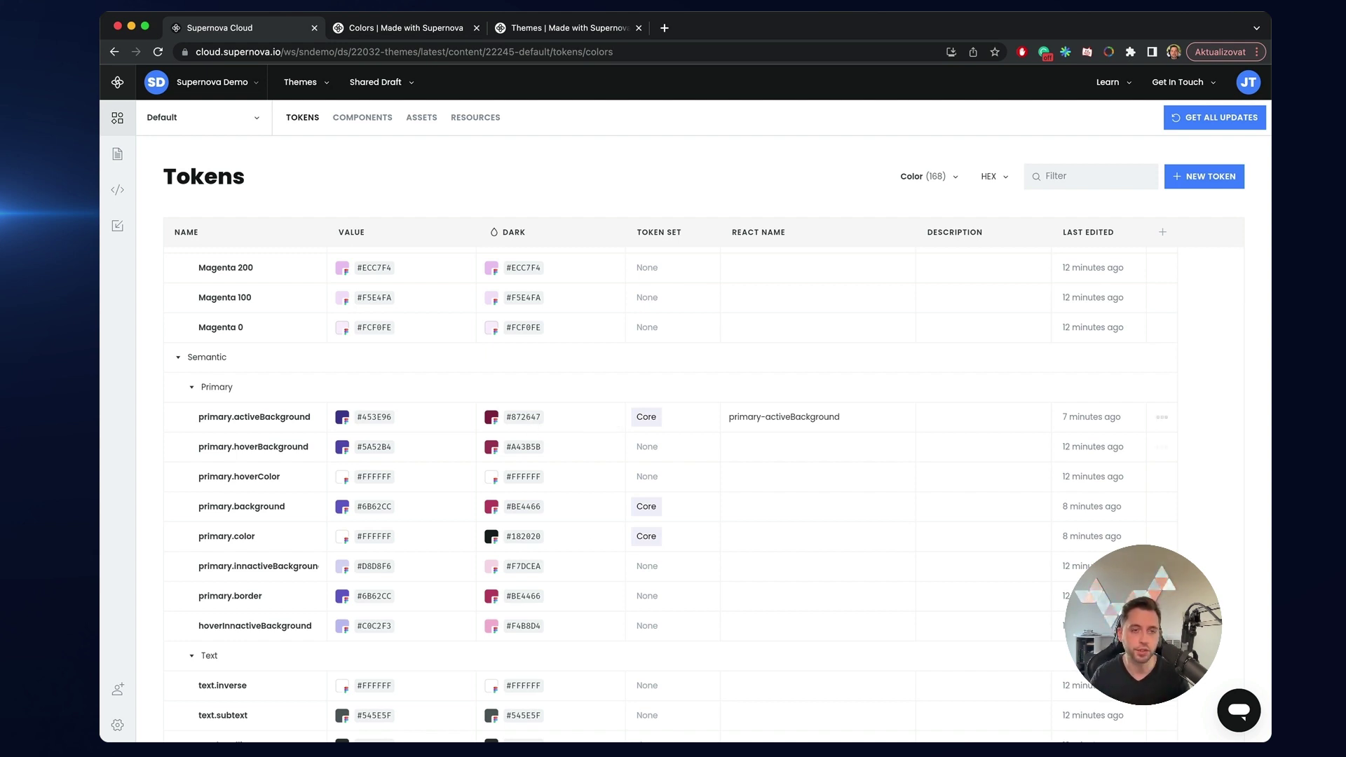
mouse_move(761, 746)
left_click(912, 709)
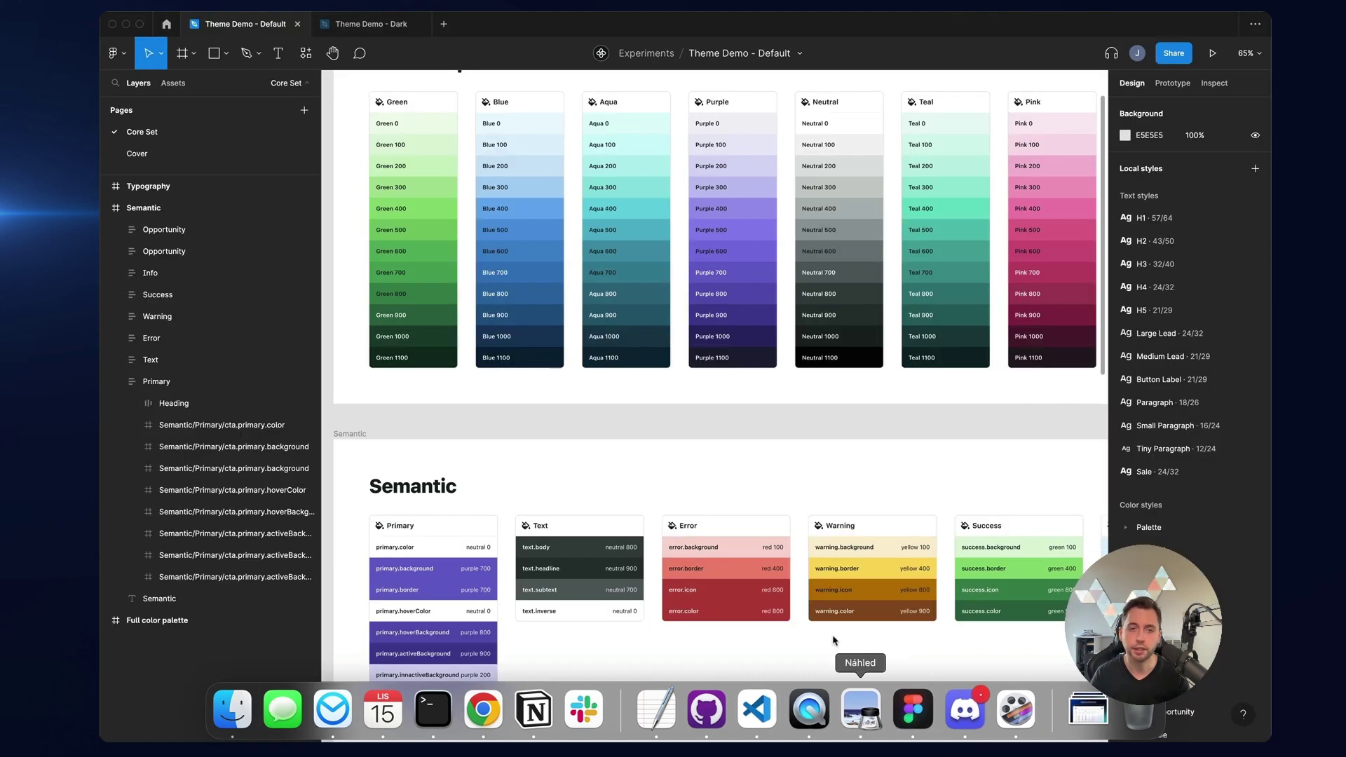
left_click(377, 25)
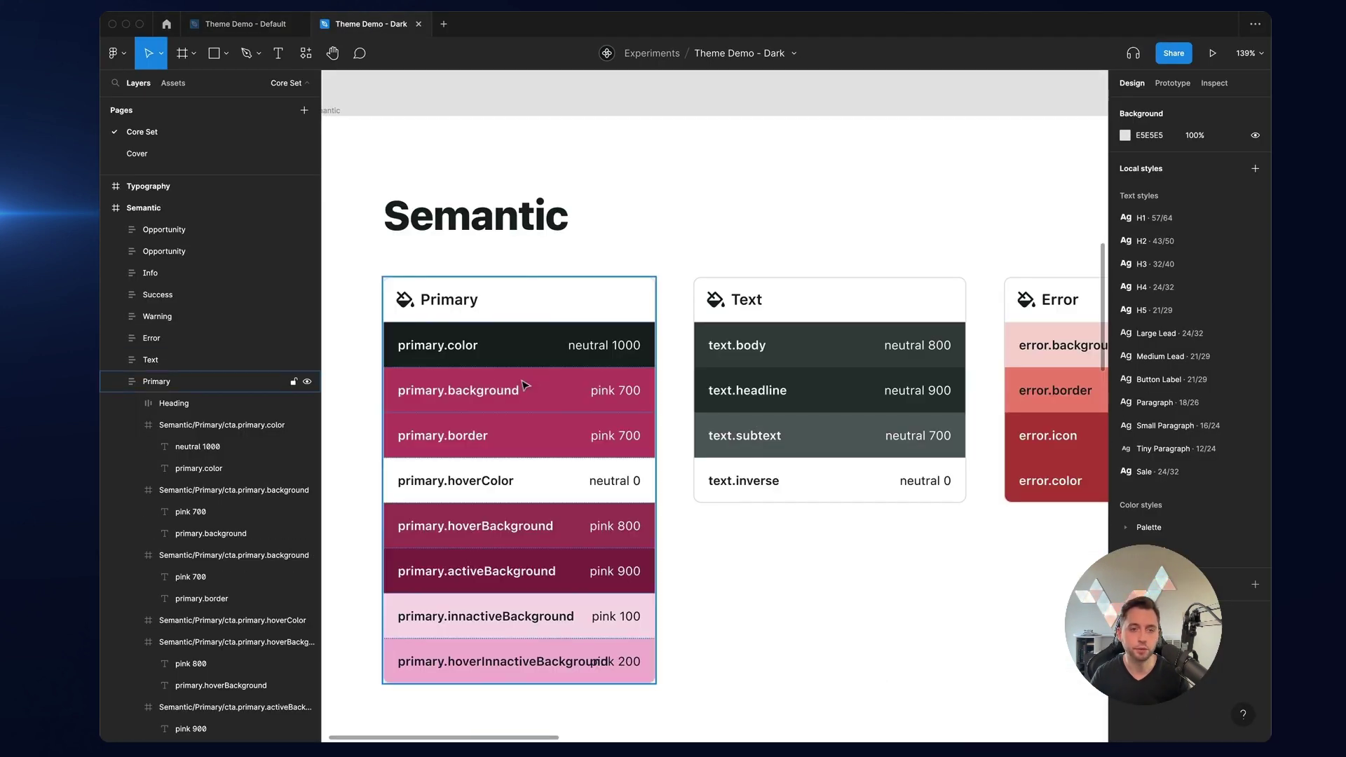
left_click(549, 397)
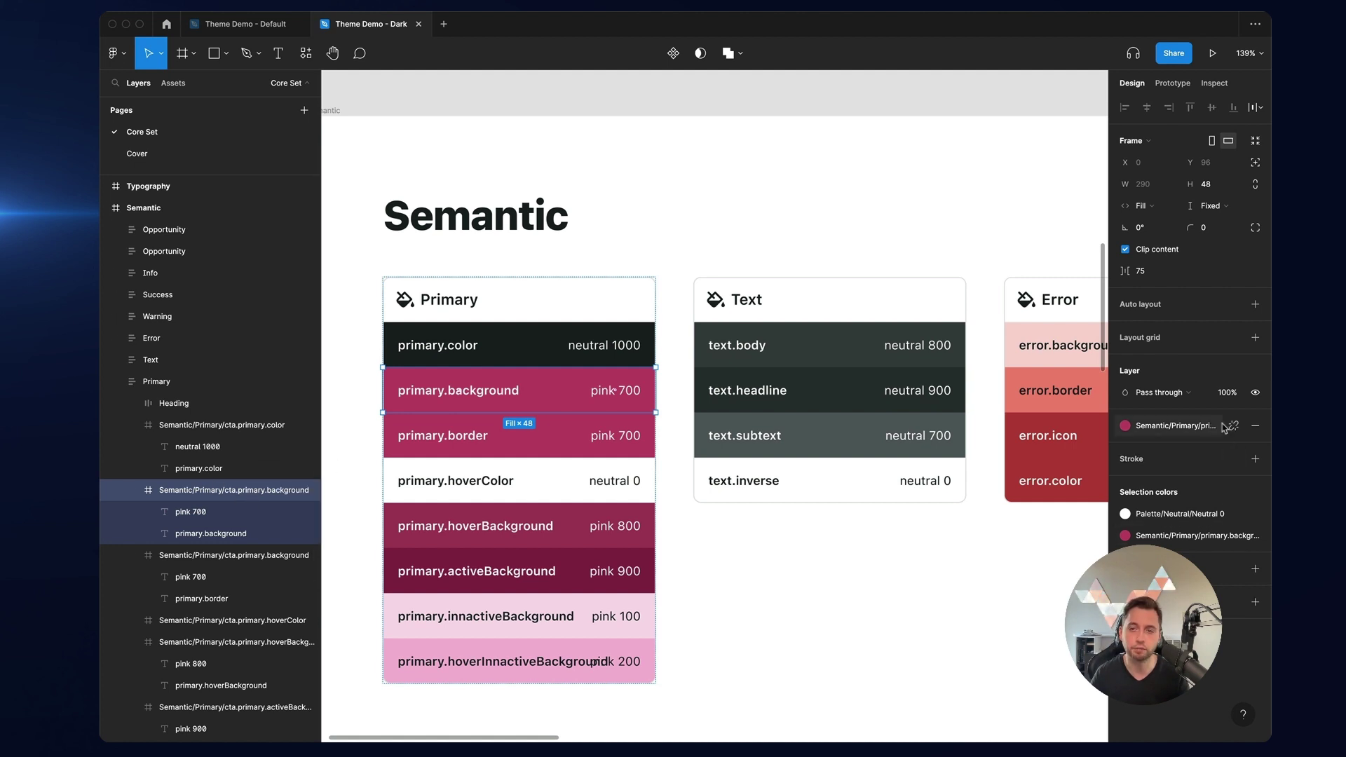
left_click(1200, 428)
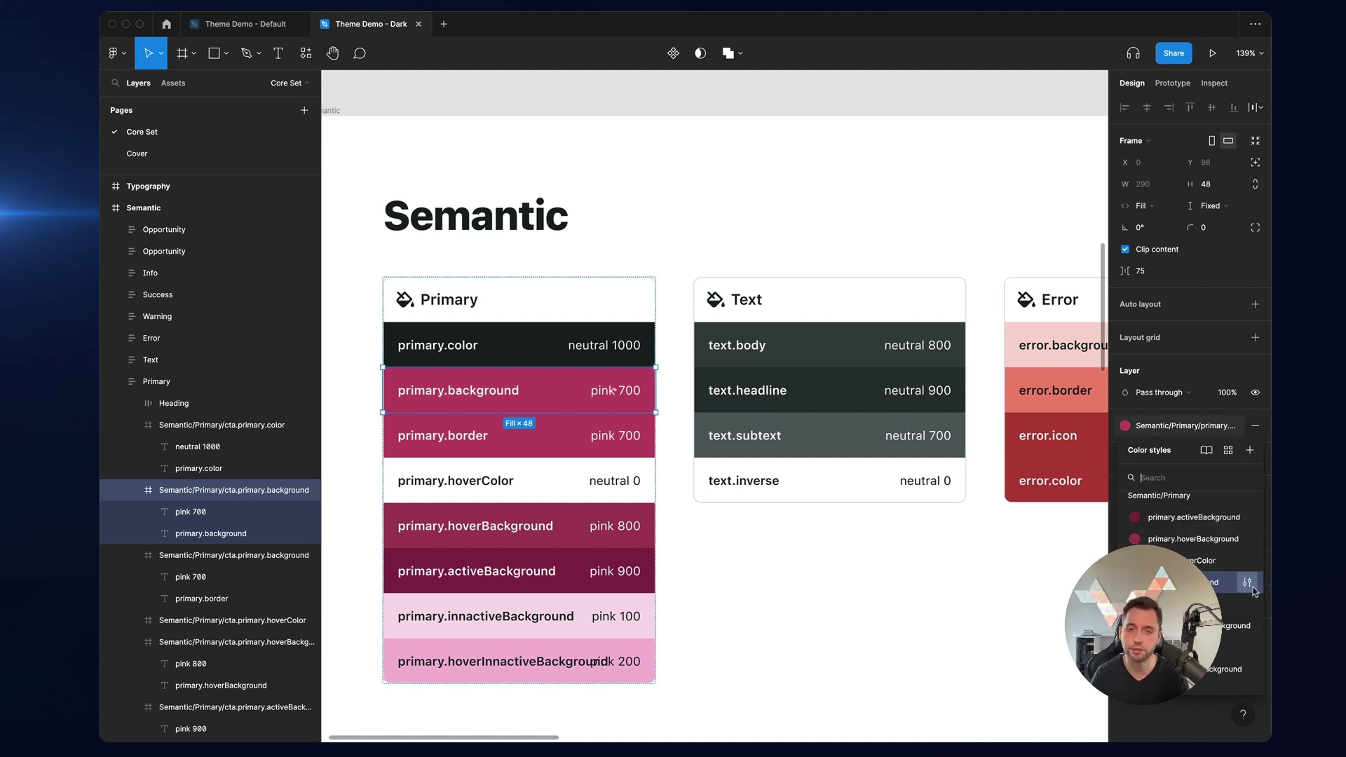
left_click(1247, 583)
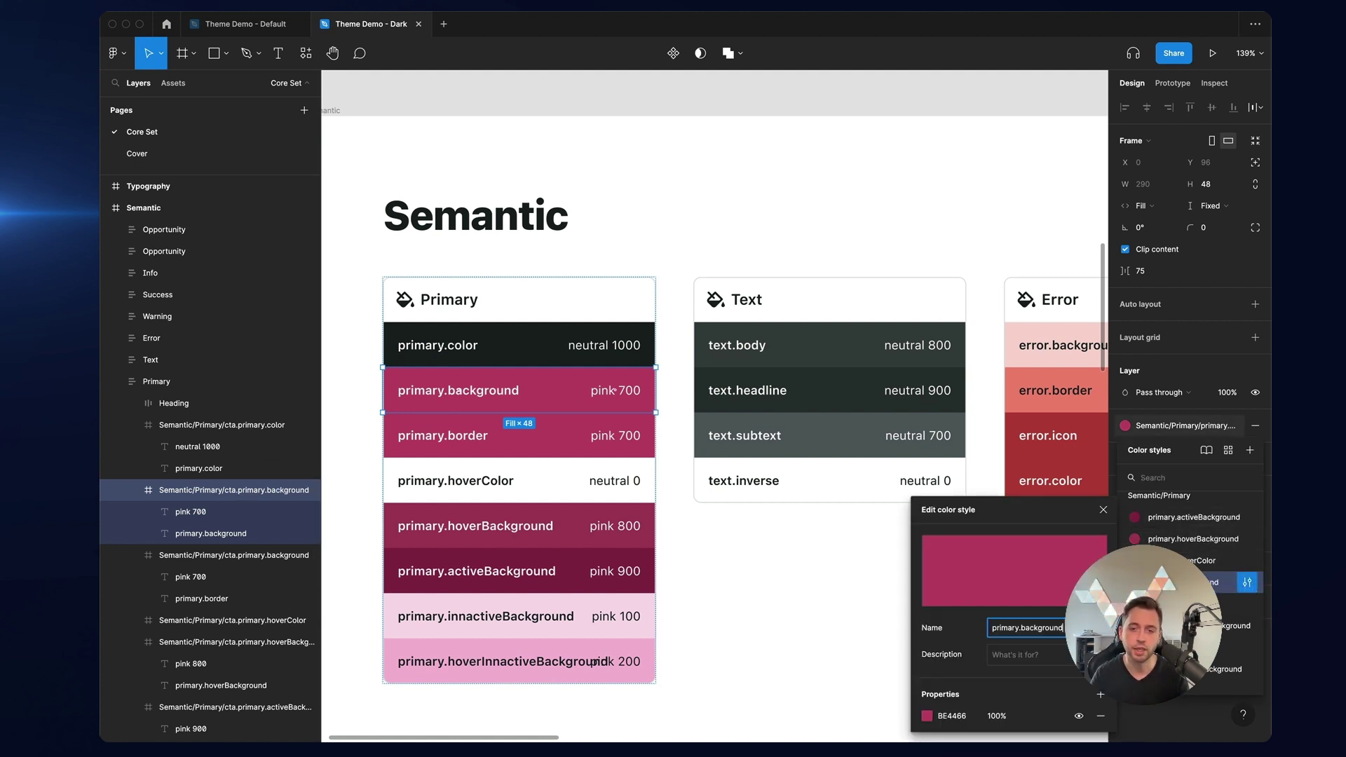
left_click(926, 716)
left_click_drag(837, 585, 819, 586)
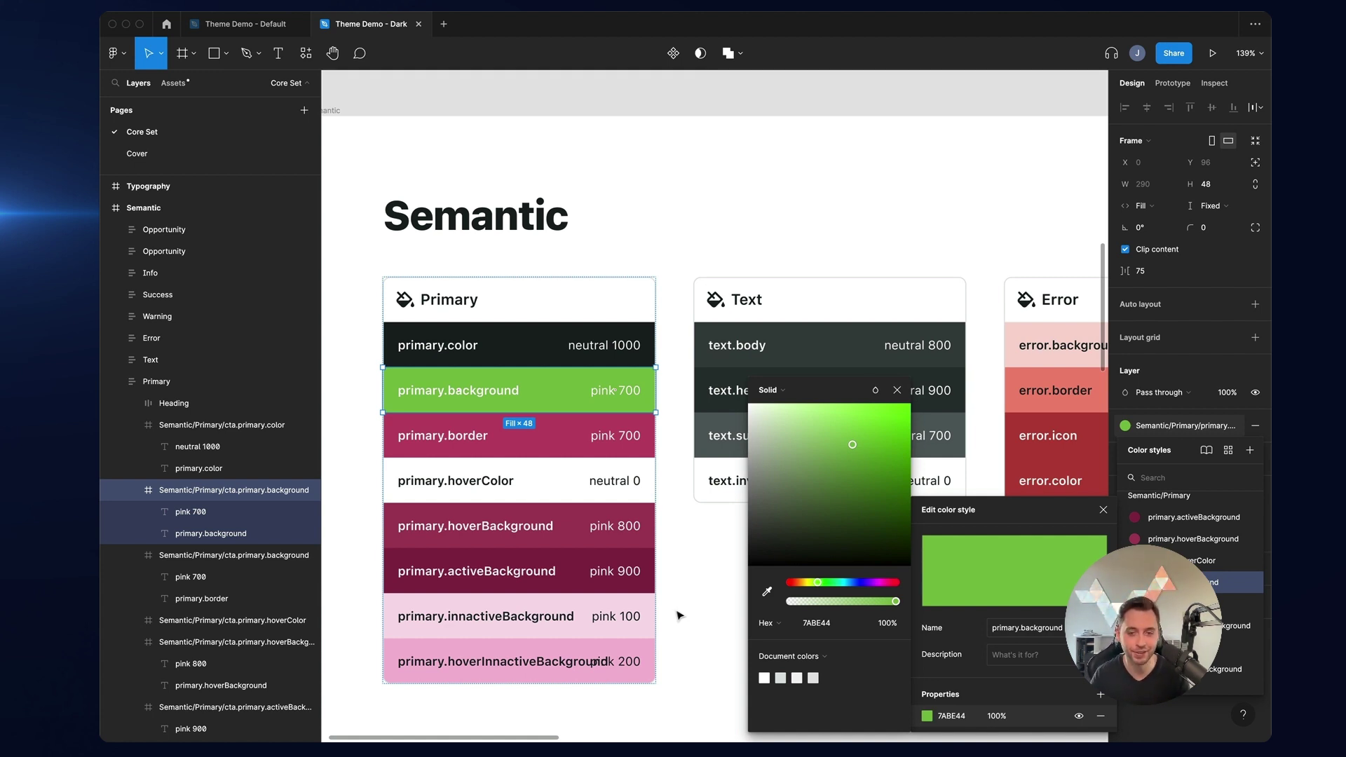
left_click(690, 642)
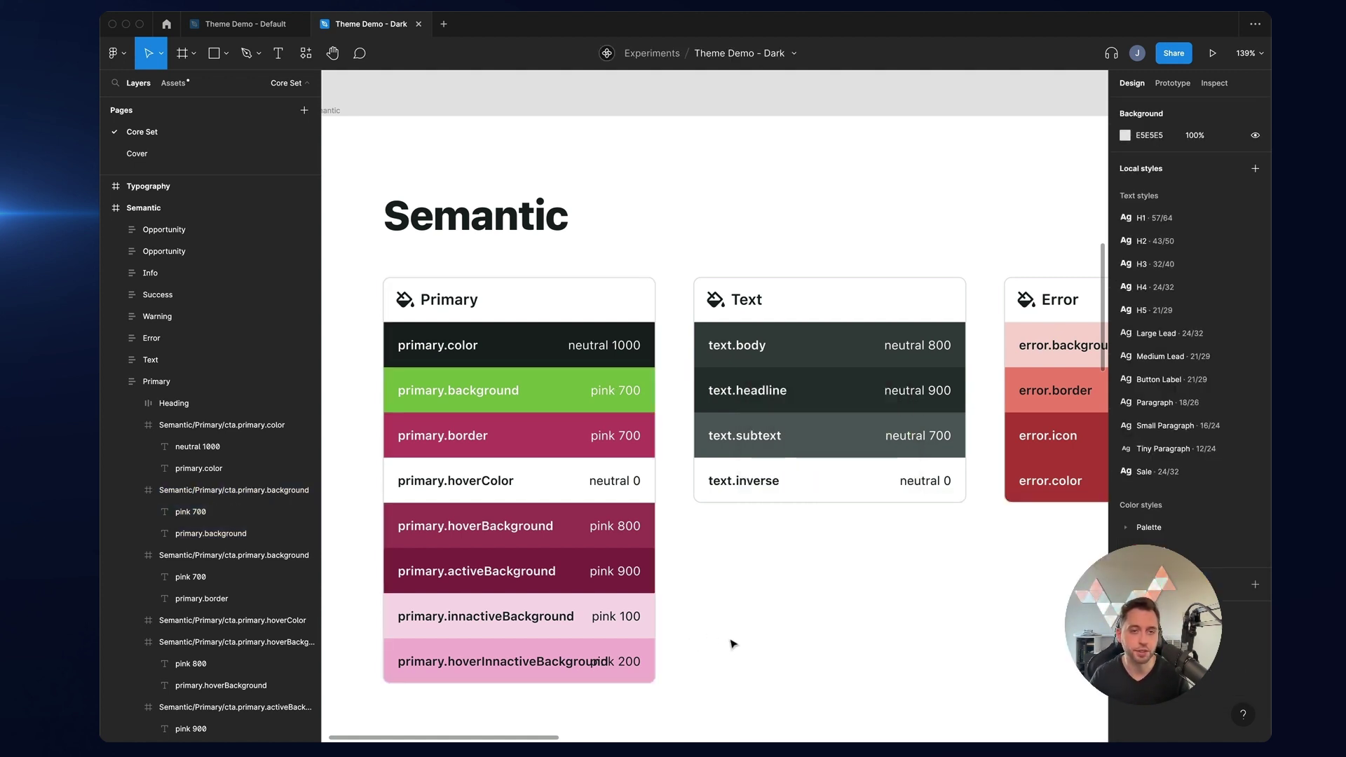
- Change the color label on the primary.background row of the Primary card to "ugly green"
double_click(600, 391)
double_click(599, 391)
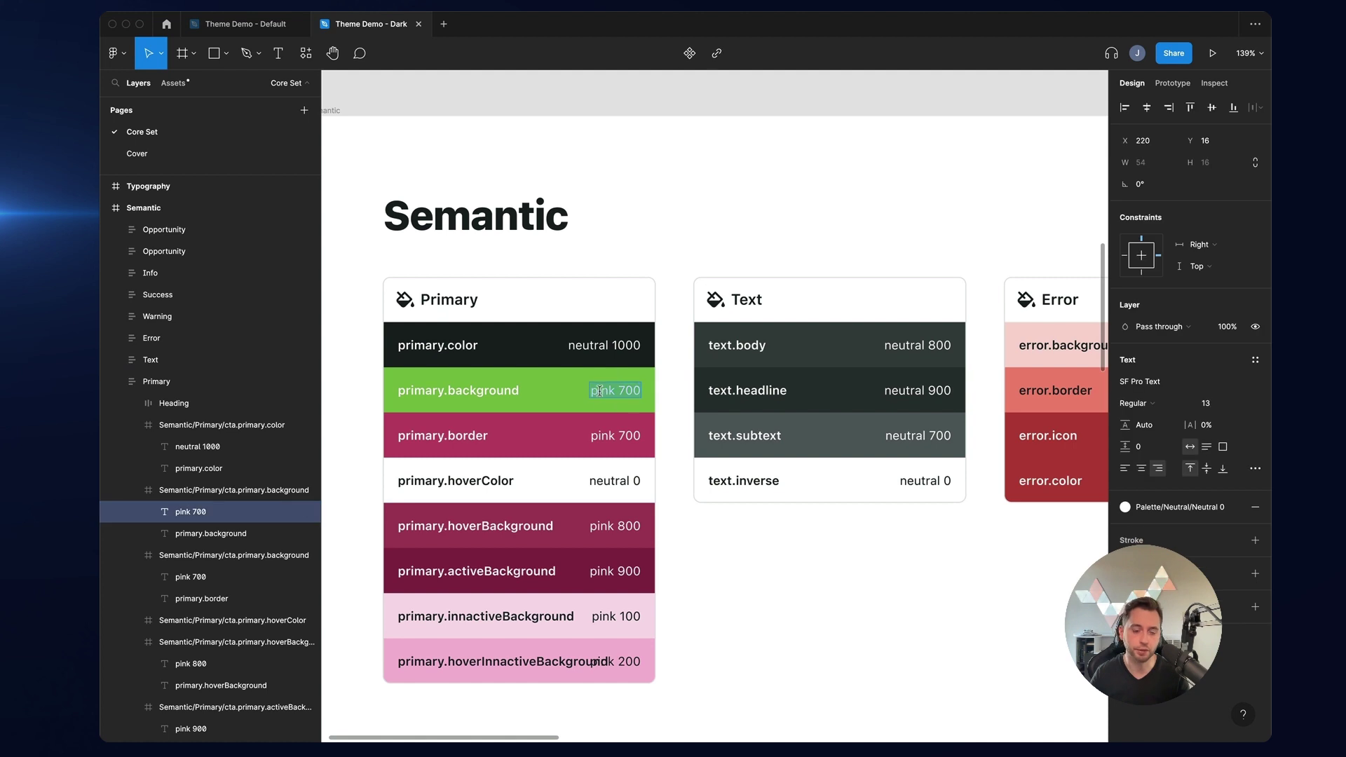
type("ugly ")
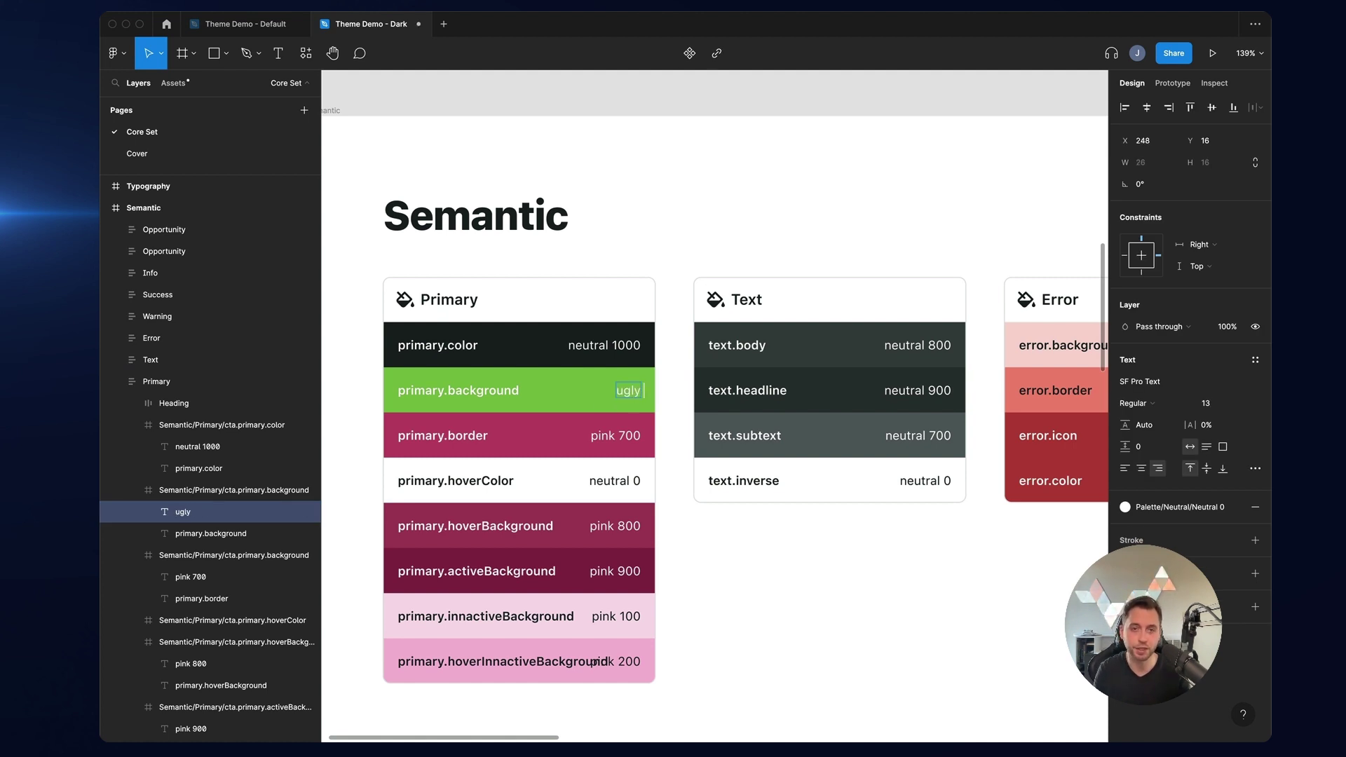
type("green")
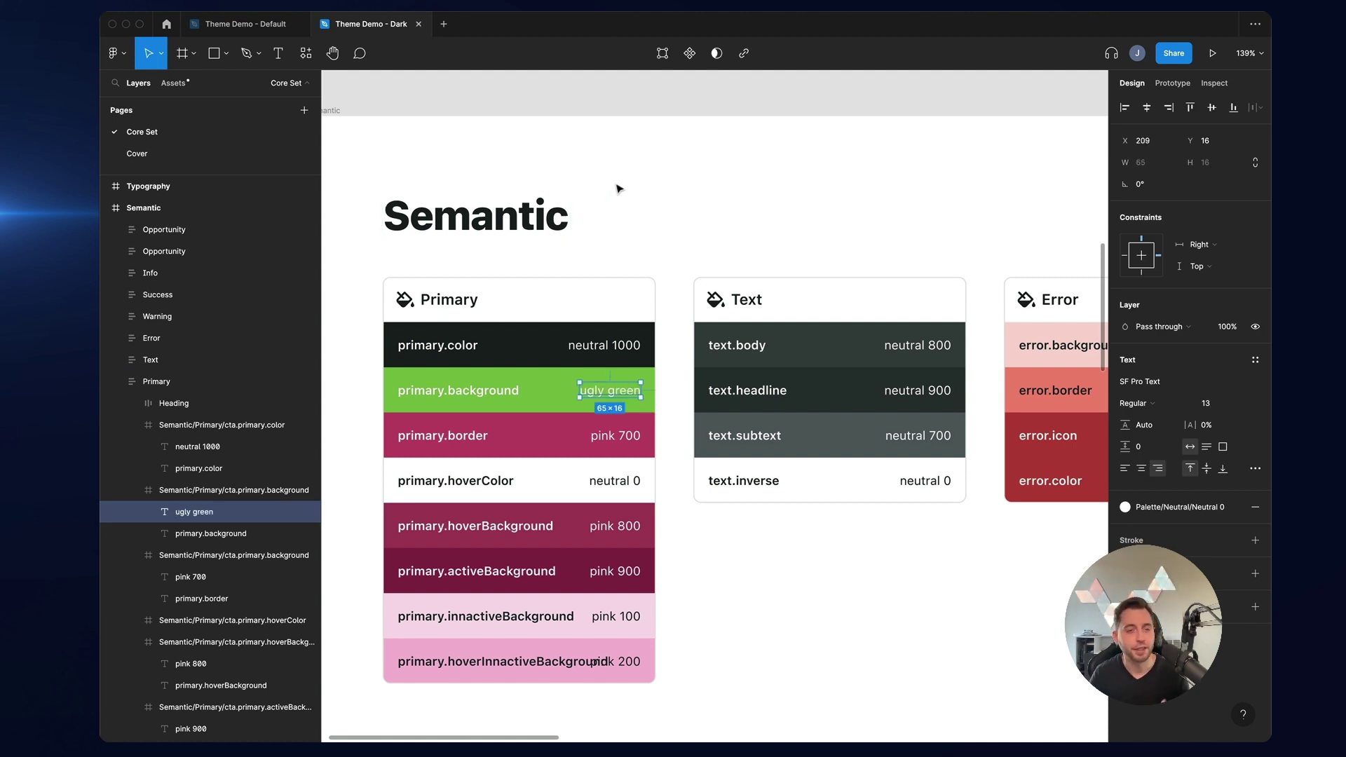
left_click(618, 188)
- Publish the changed color style to the Theme Demo - Dark library
left_click(116, 52)
left_click(153, 280)
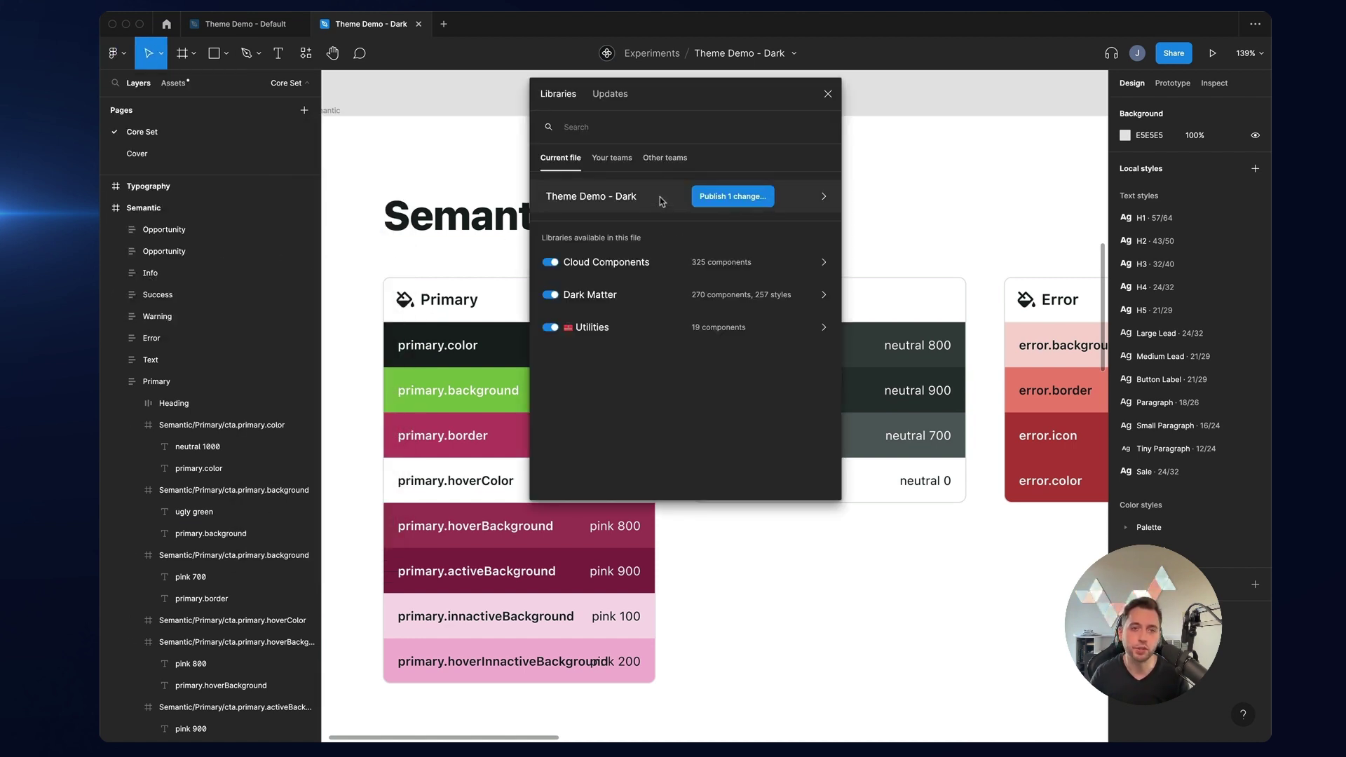
left_click(698, 204)
left_click(817, 328)
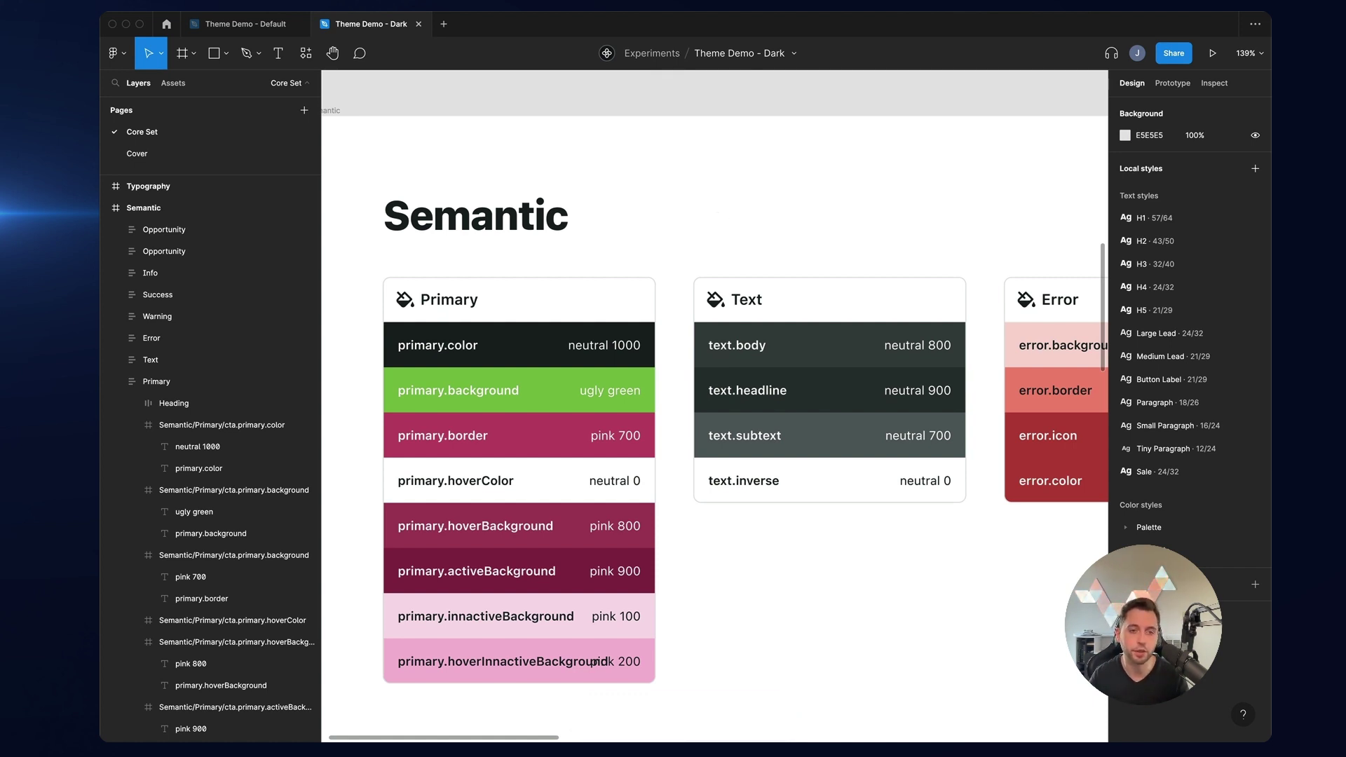
- Switch back to Supernova in the browser and pull all updates from Figma into the design system's tokens
mouse_move(481, 733)
left_click(481, 709)
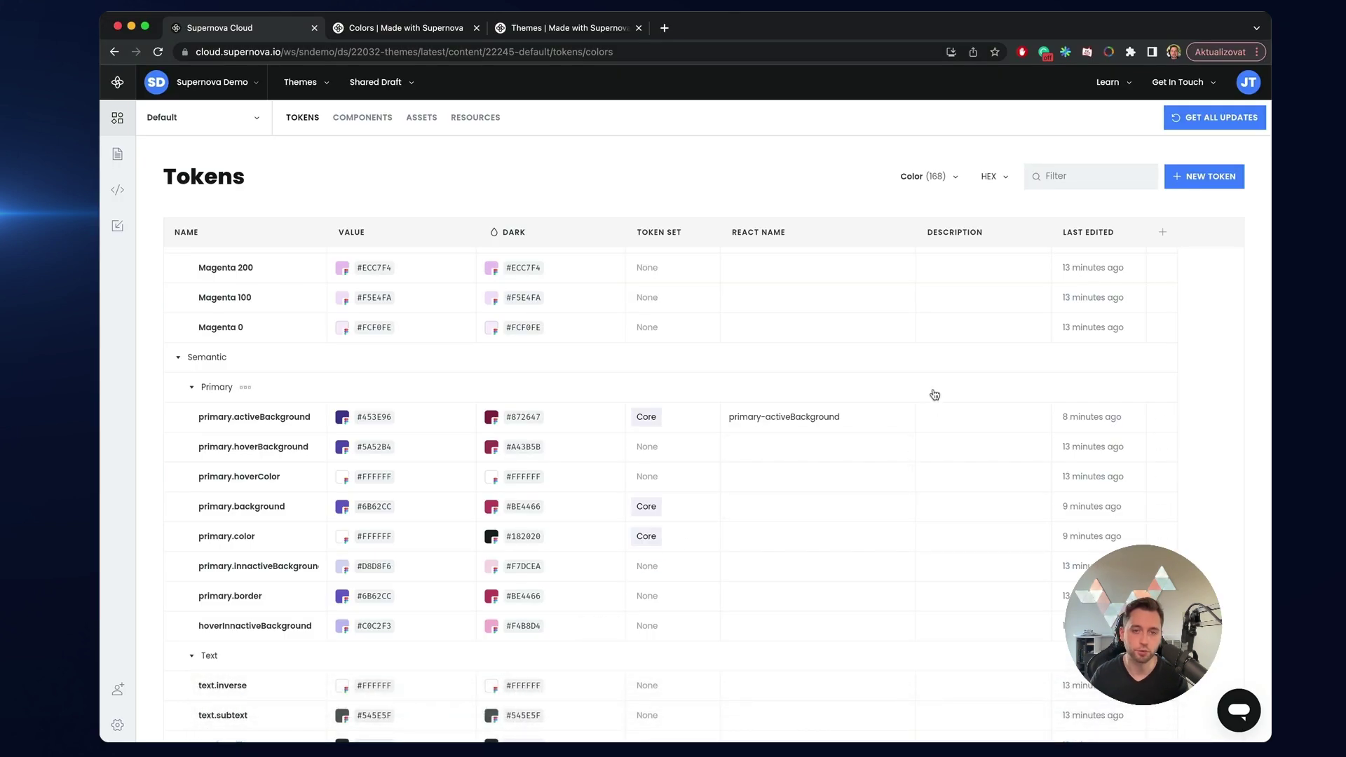
left_click(1193, 124)
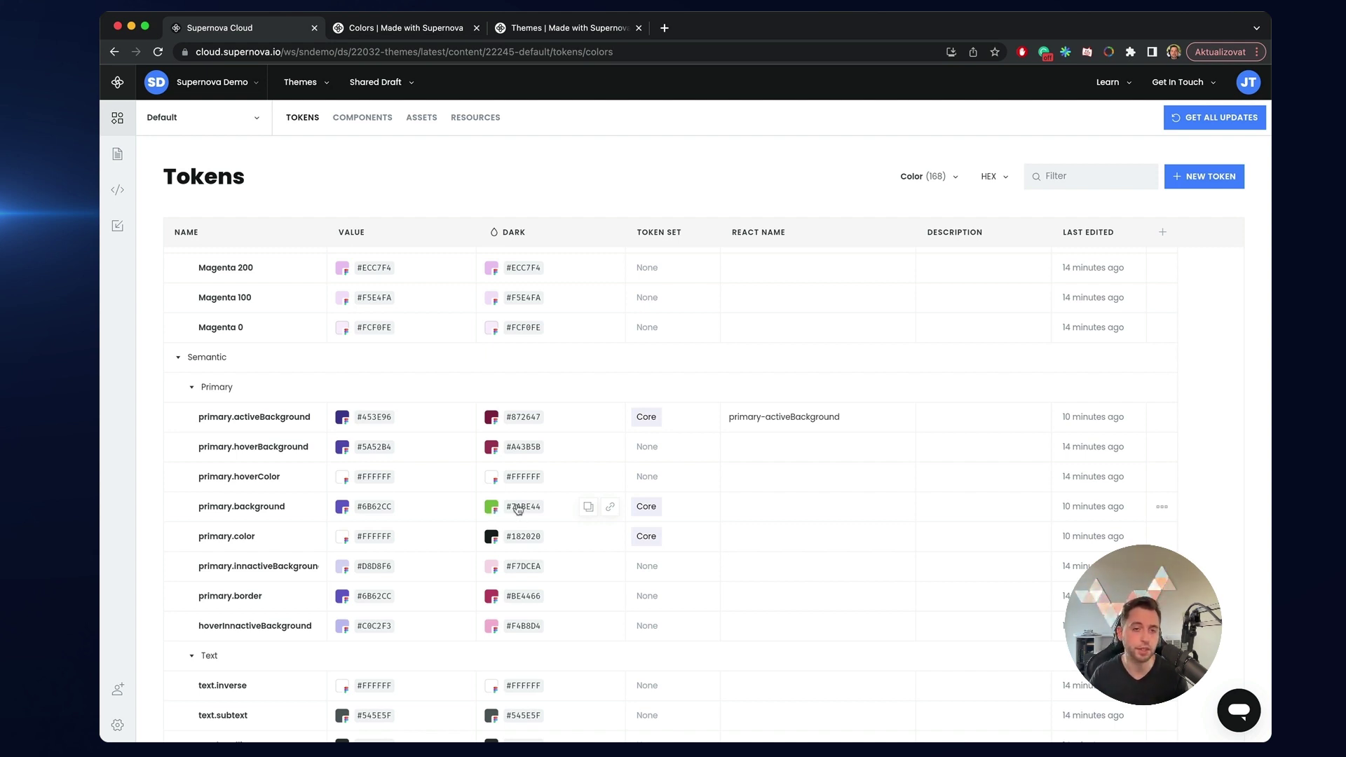
- Open the documentation editor and check the Dark value of primary.background in the Themes page's Semantic block
left_click(119, 157)
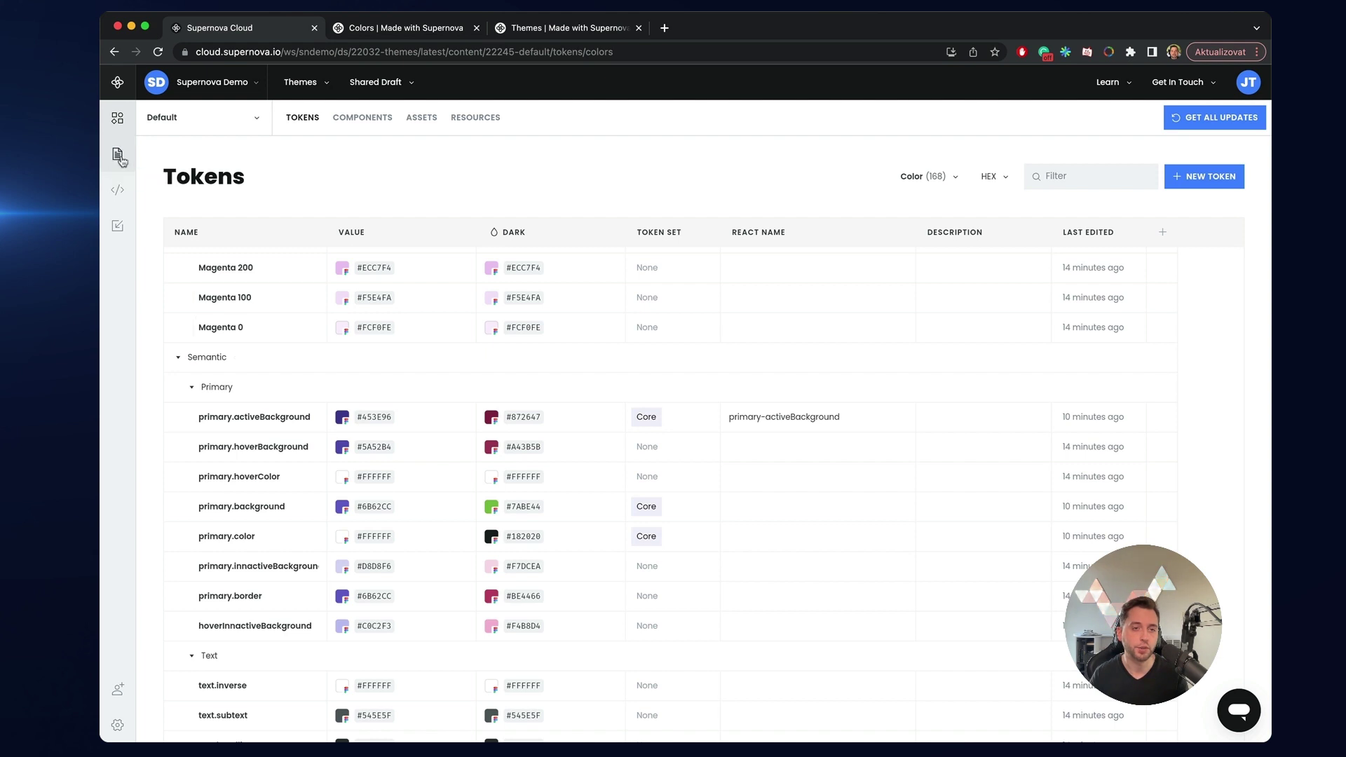
scroll(345, 505, "down", 10)
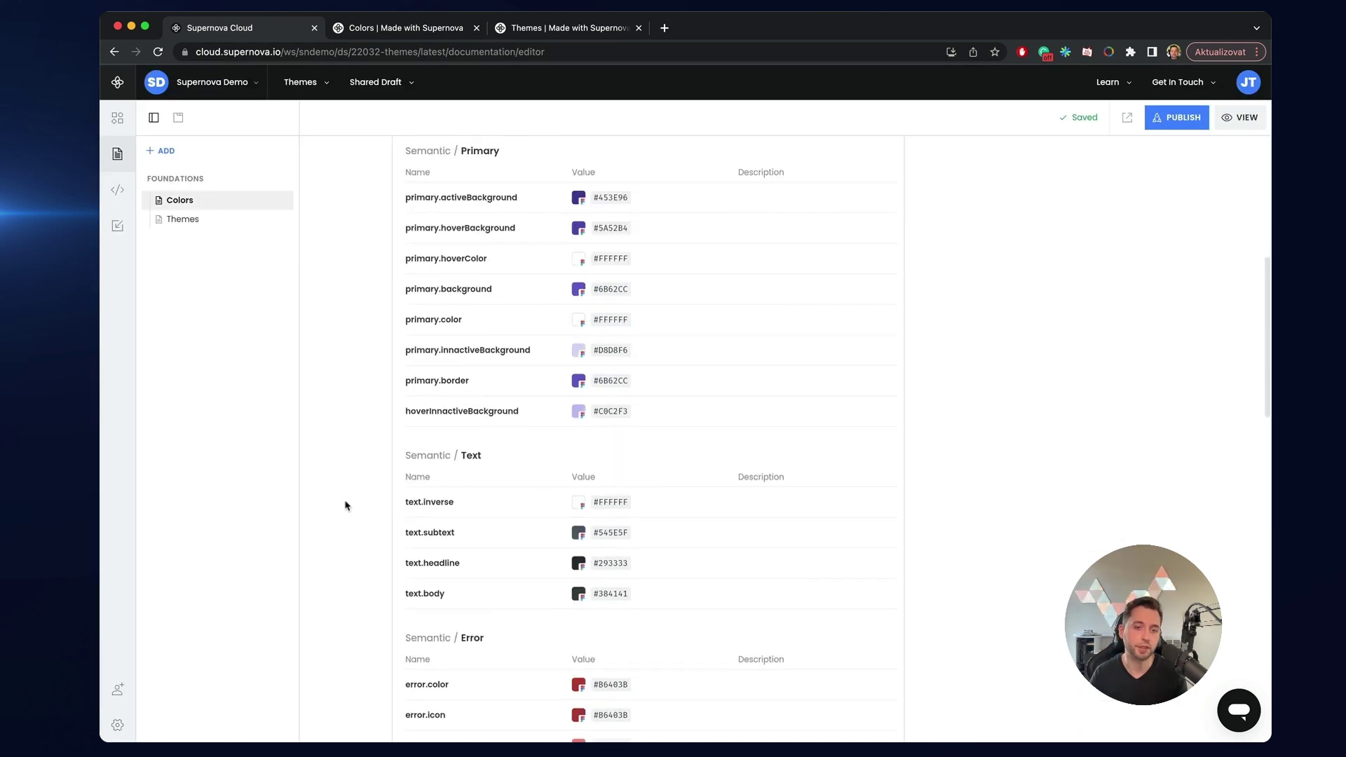
scroll(345, 506, "up", 1)
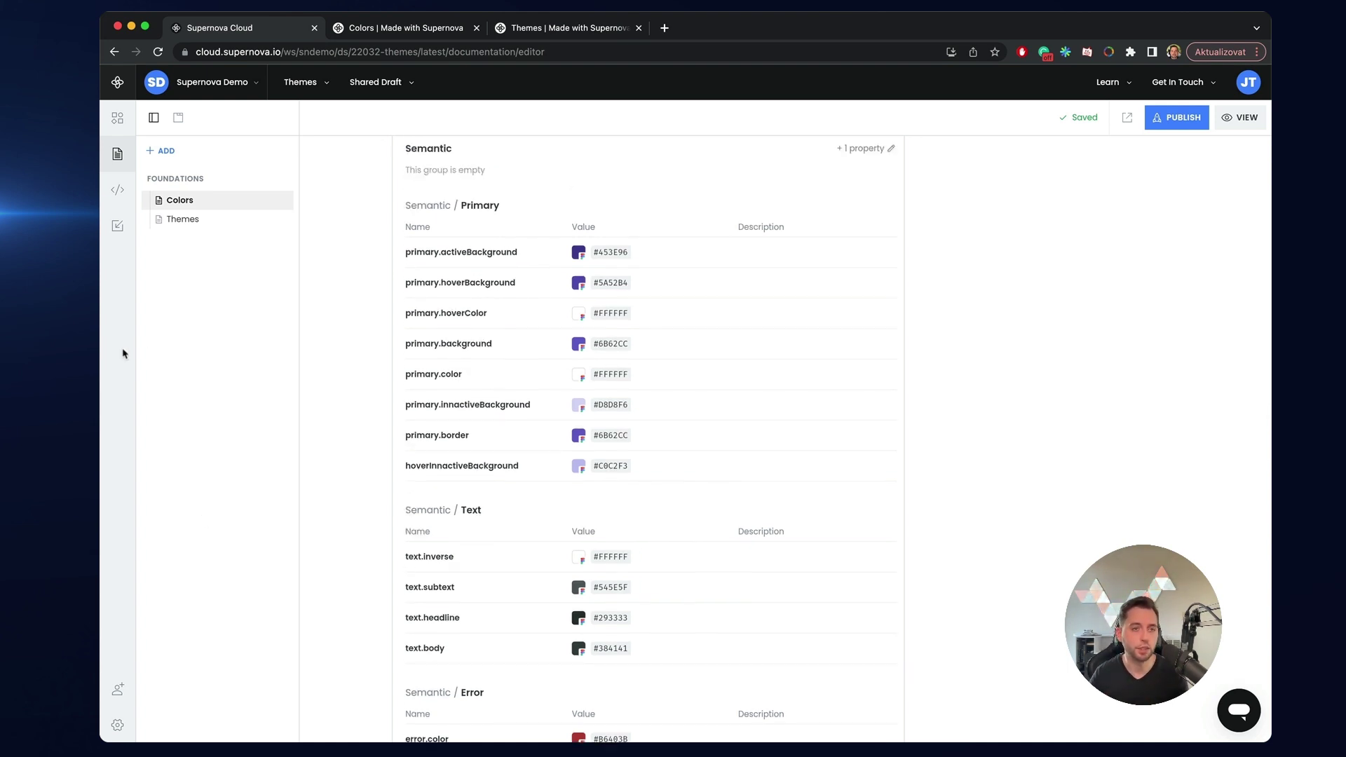
left_click(177, 223)
scroll(377, 539, "down", 6)
scroll(407, 540, "up", 1)
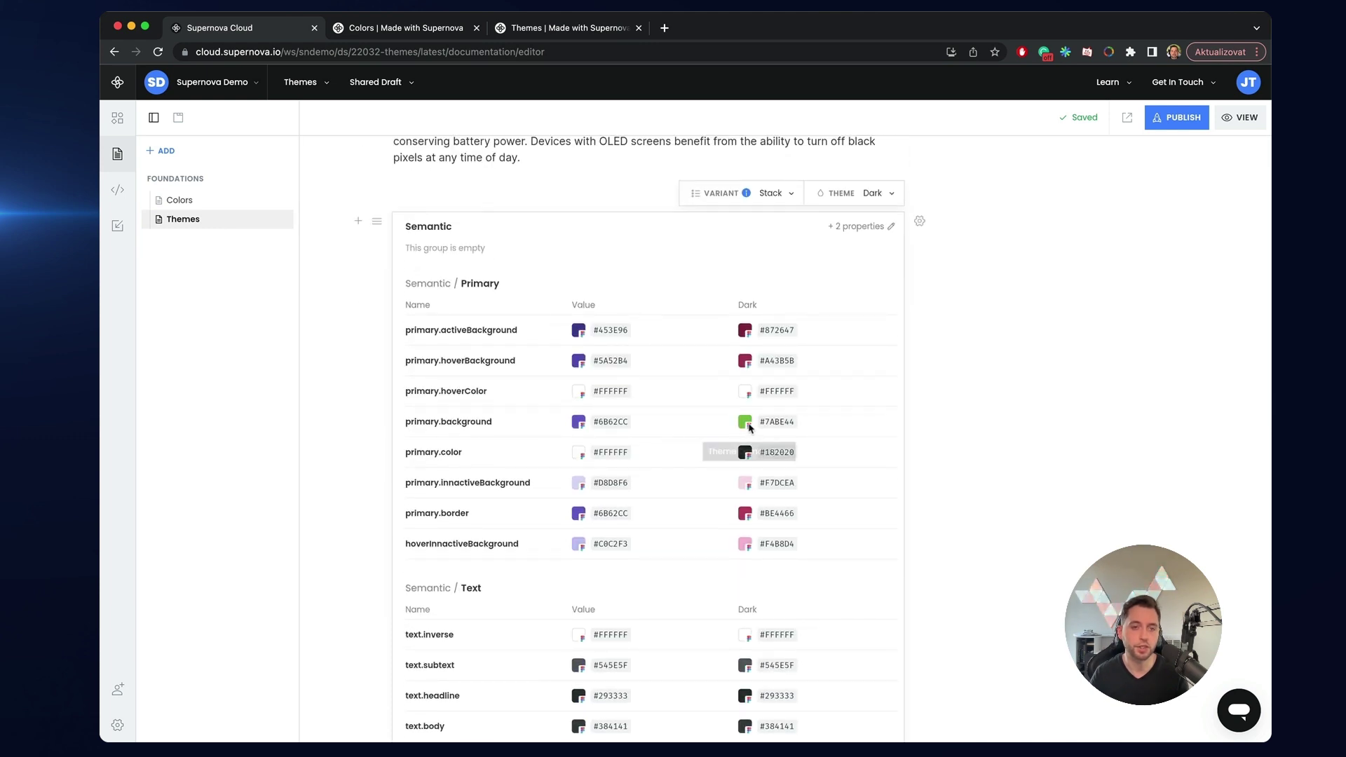
- Publish the documentation and view the Primary tokens on the published Themes page
left_click(1178, 120)
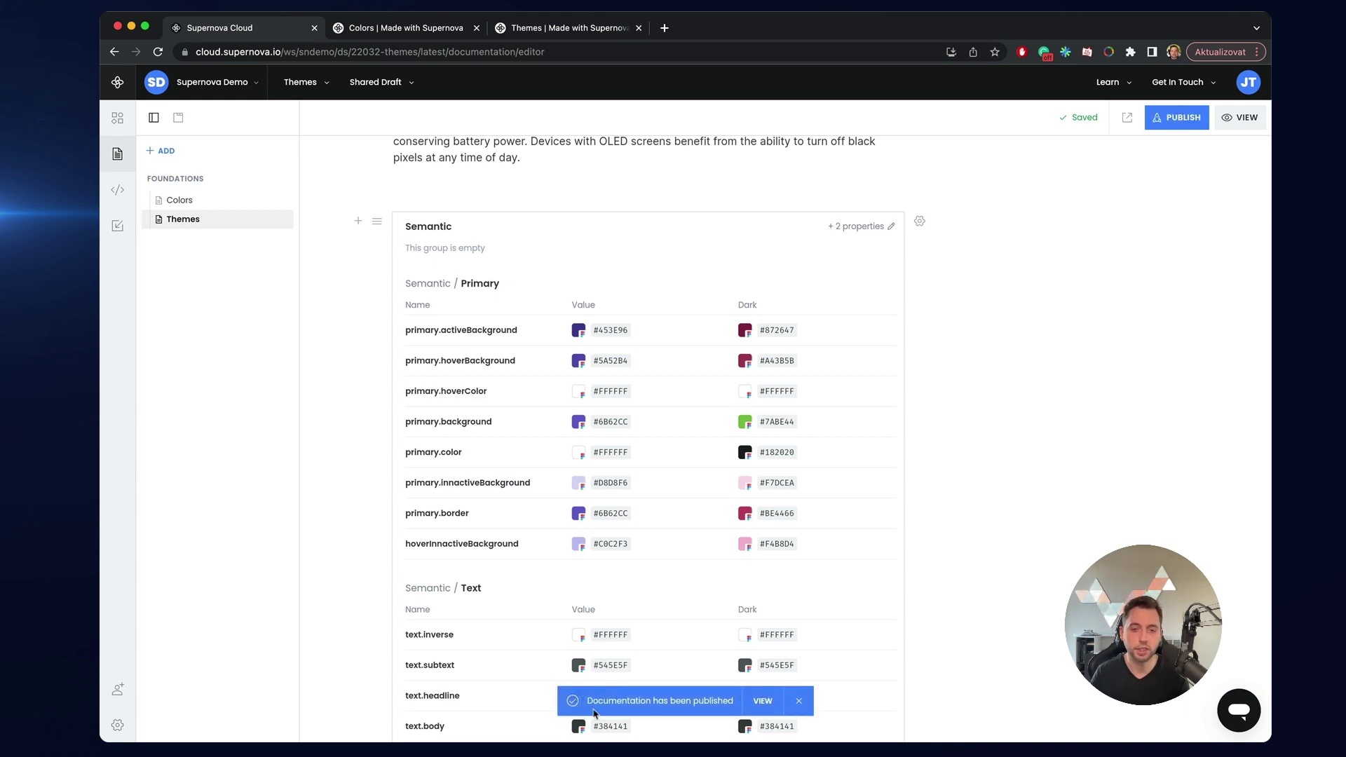
left_click(764, 705)
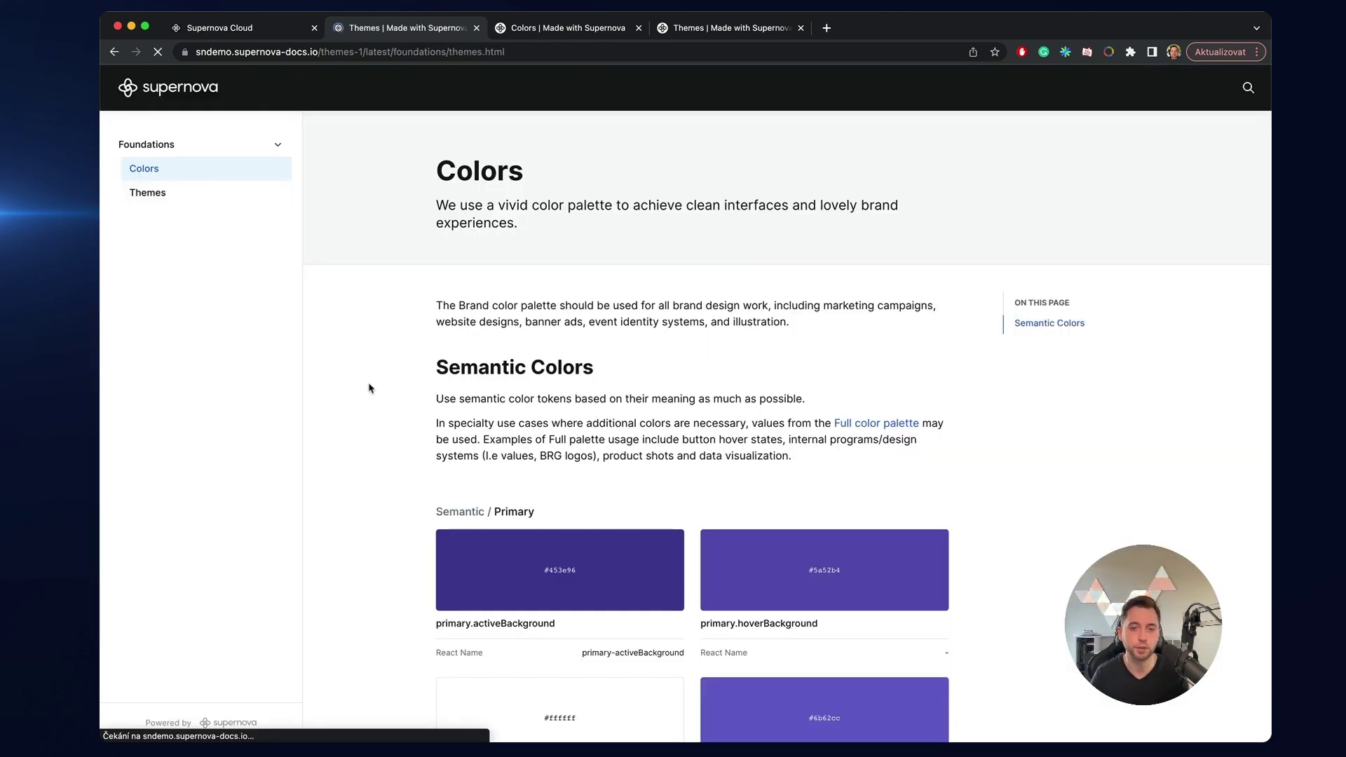
scroll(379, 393, "down", 3)
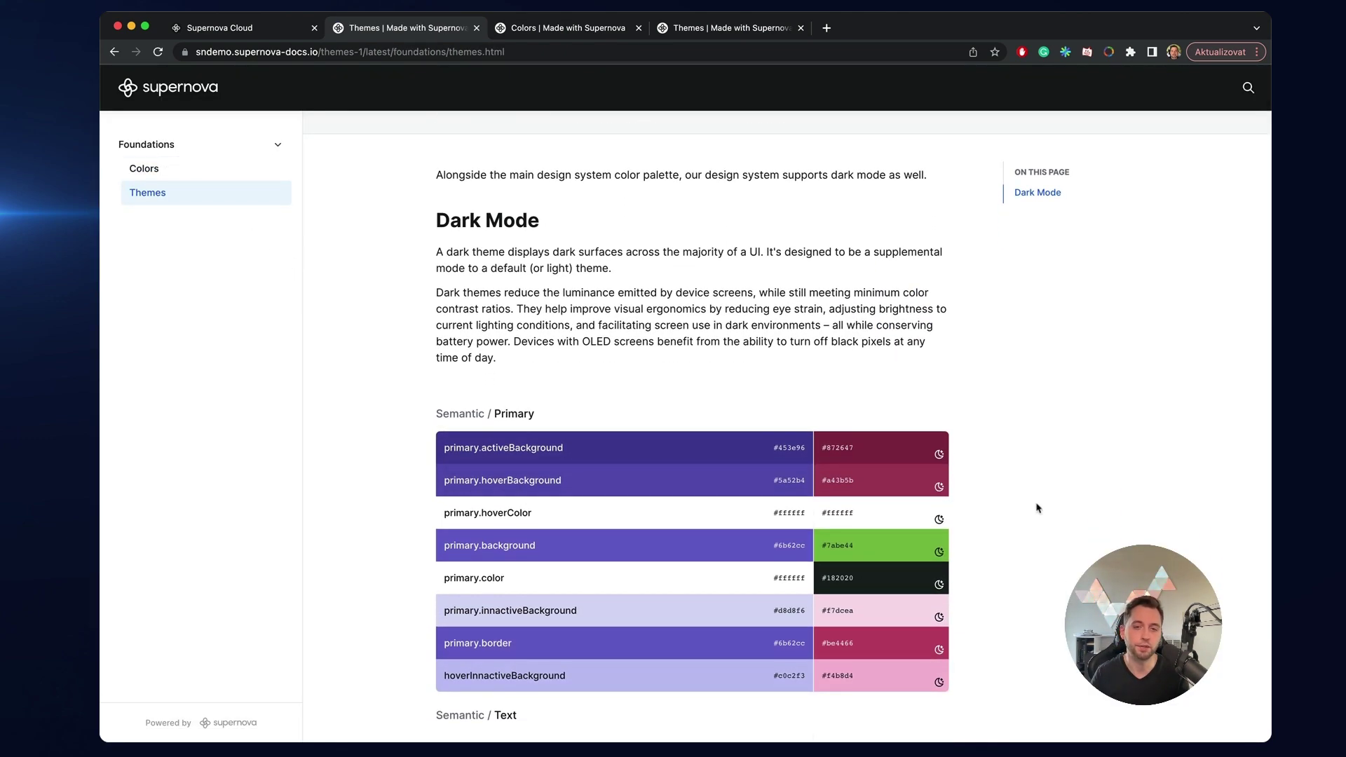